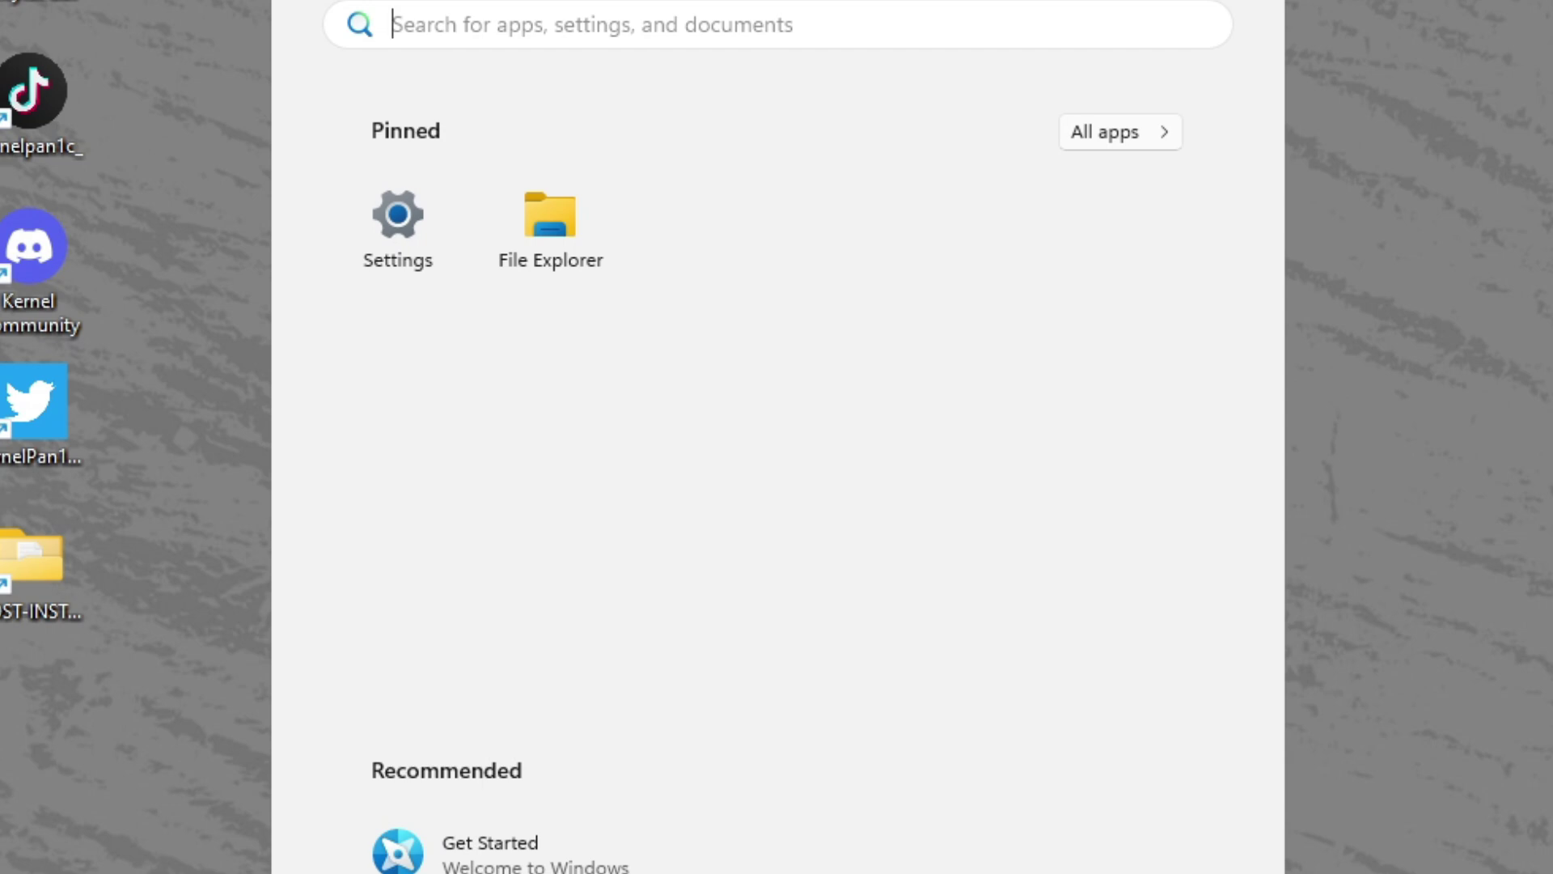
- Dismiss the Start menu and close the sign-out notice about the PC restart
{"action": "left_click", "coordinate": [1449, 450]}
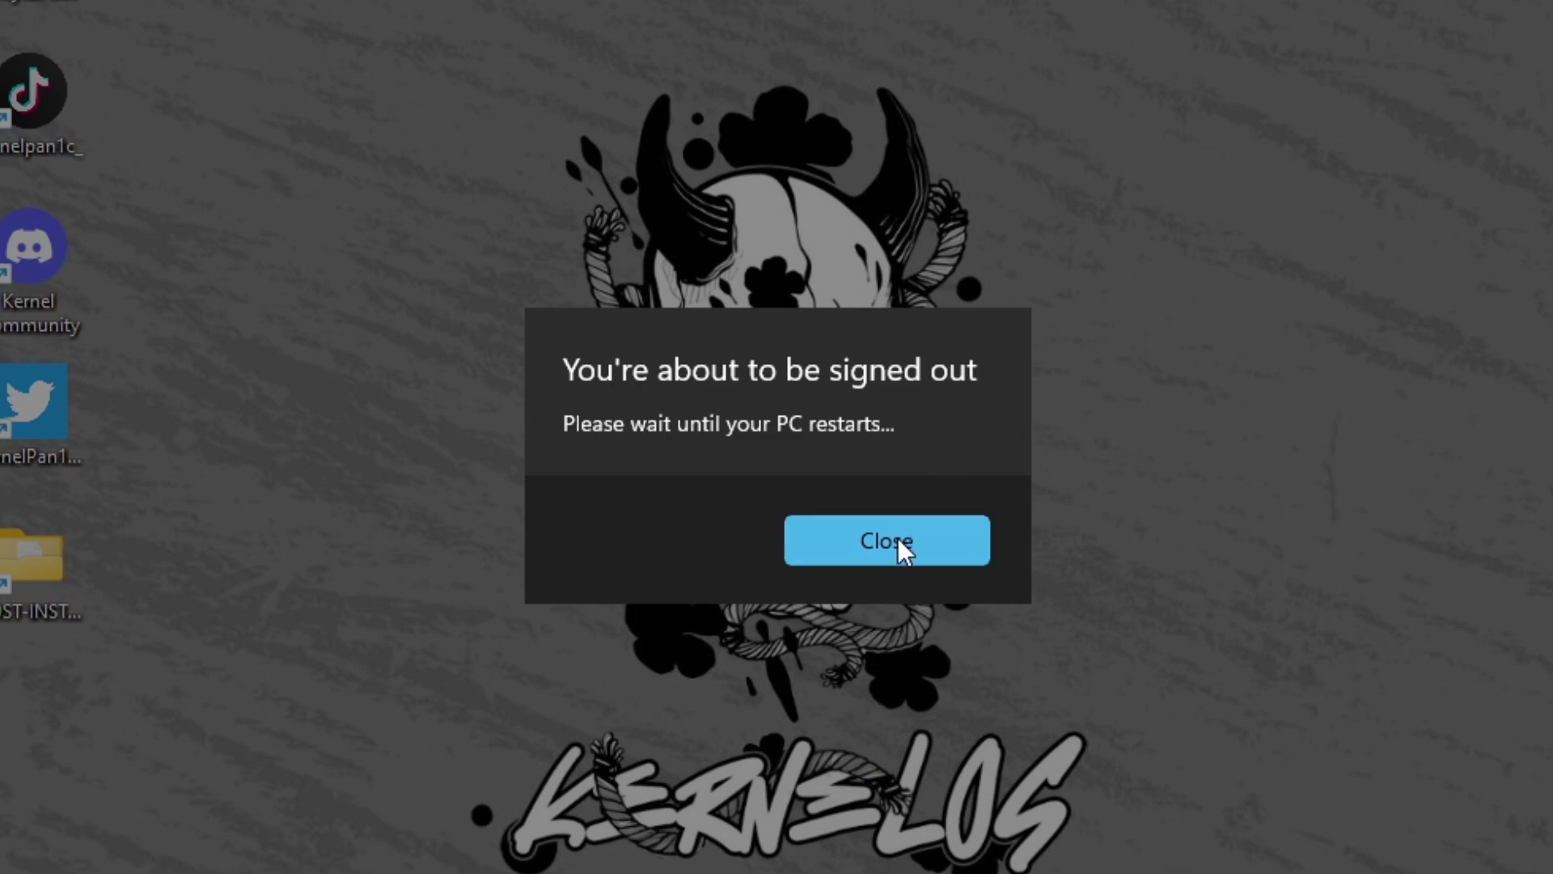
{"action": "left_click", "coordinate": [895, 539]}
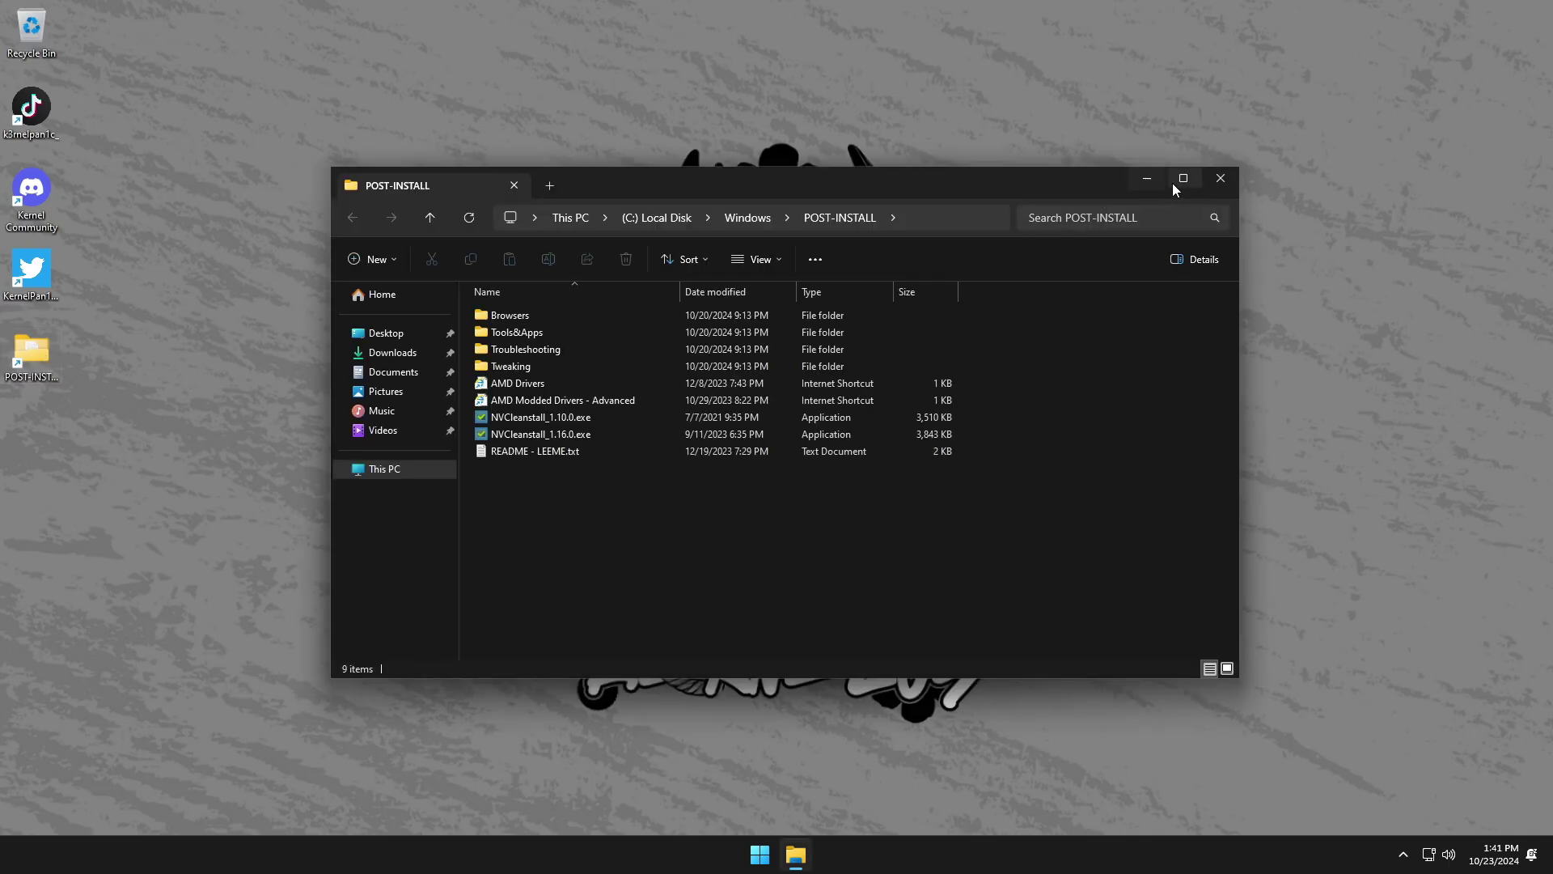
- Maximize the POST-INSTALL folder window and look through its Browsers and Tools&Apps folders
{"action": "left_click", "coordinate": [1181, 179]}
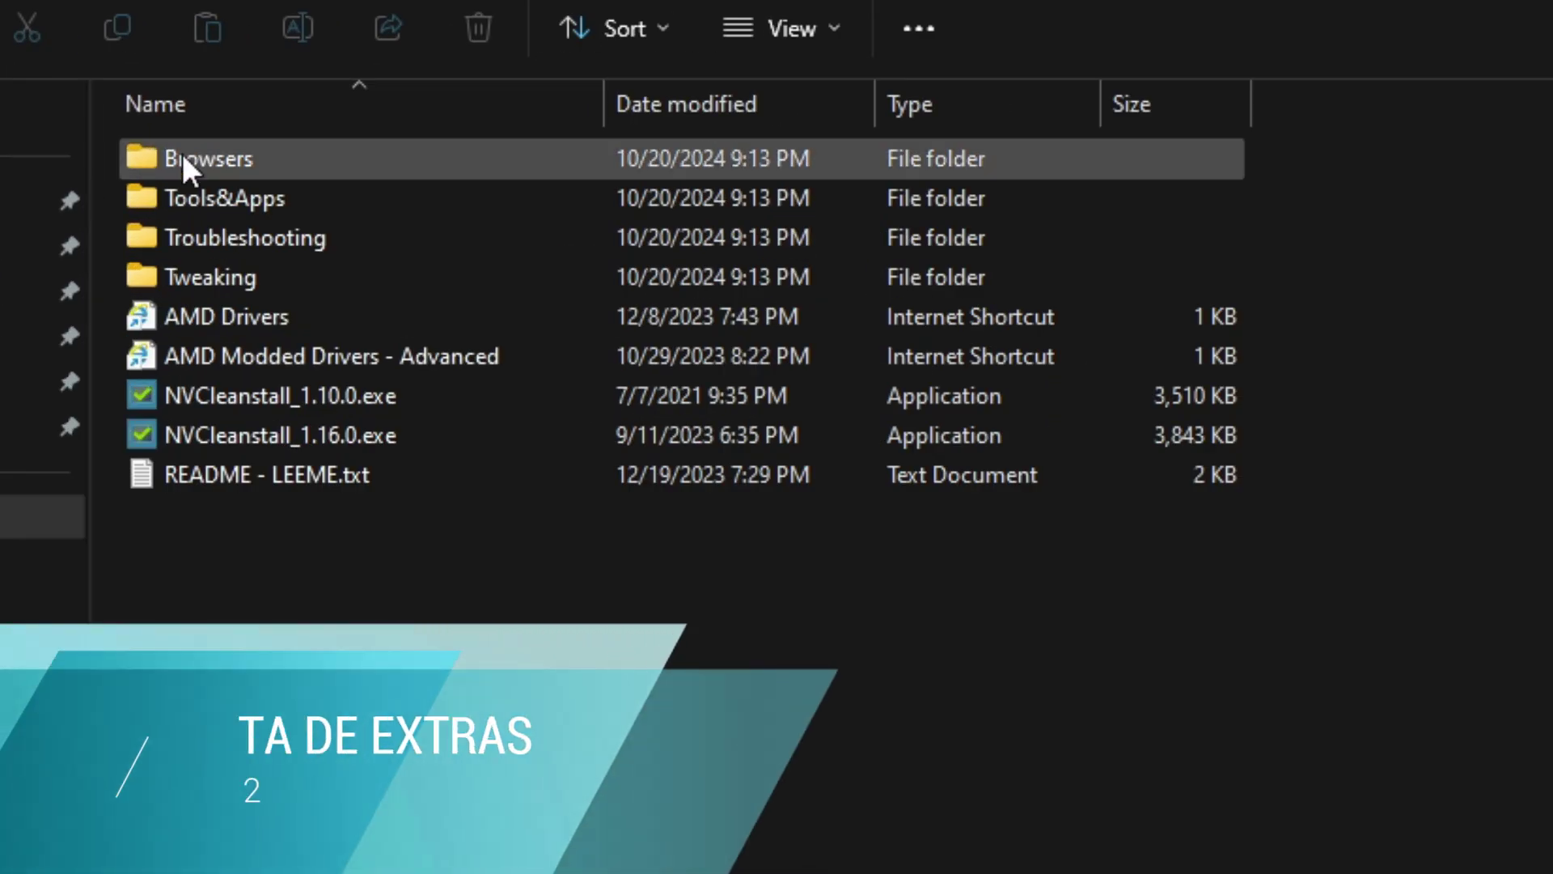
{"action": "double_click", "coordinate": [241, 168]}
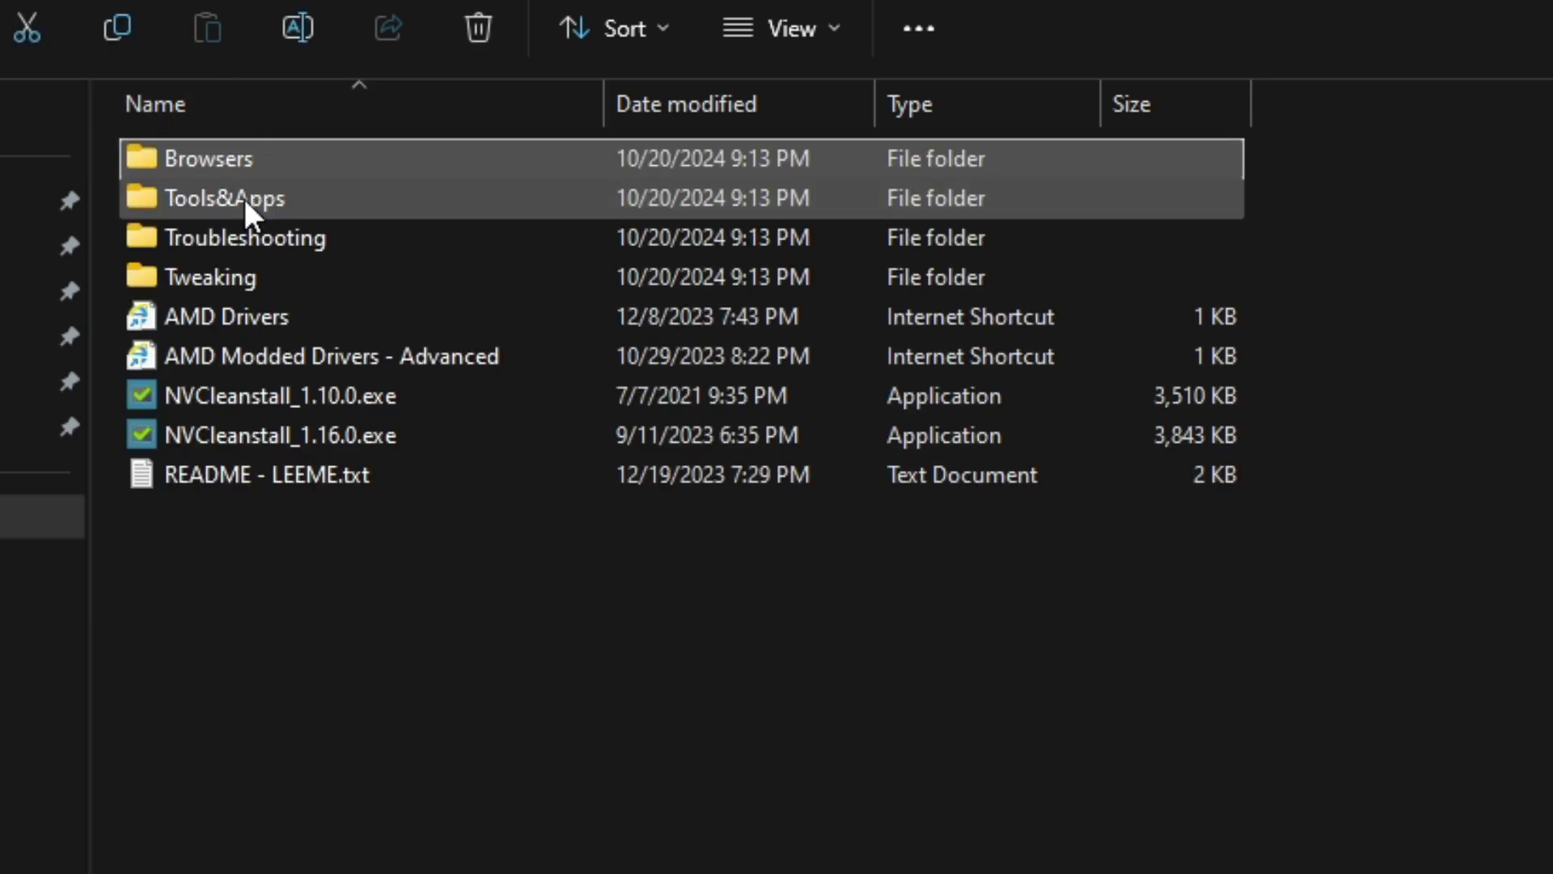
{"action": "double_click", "coordinate": [244, 197]}
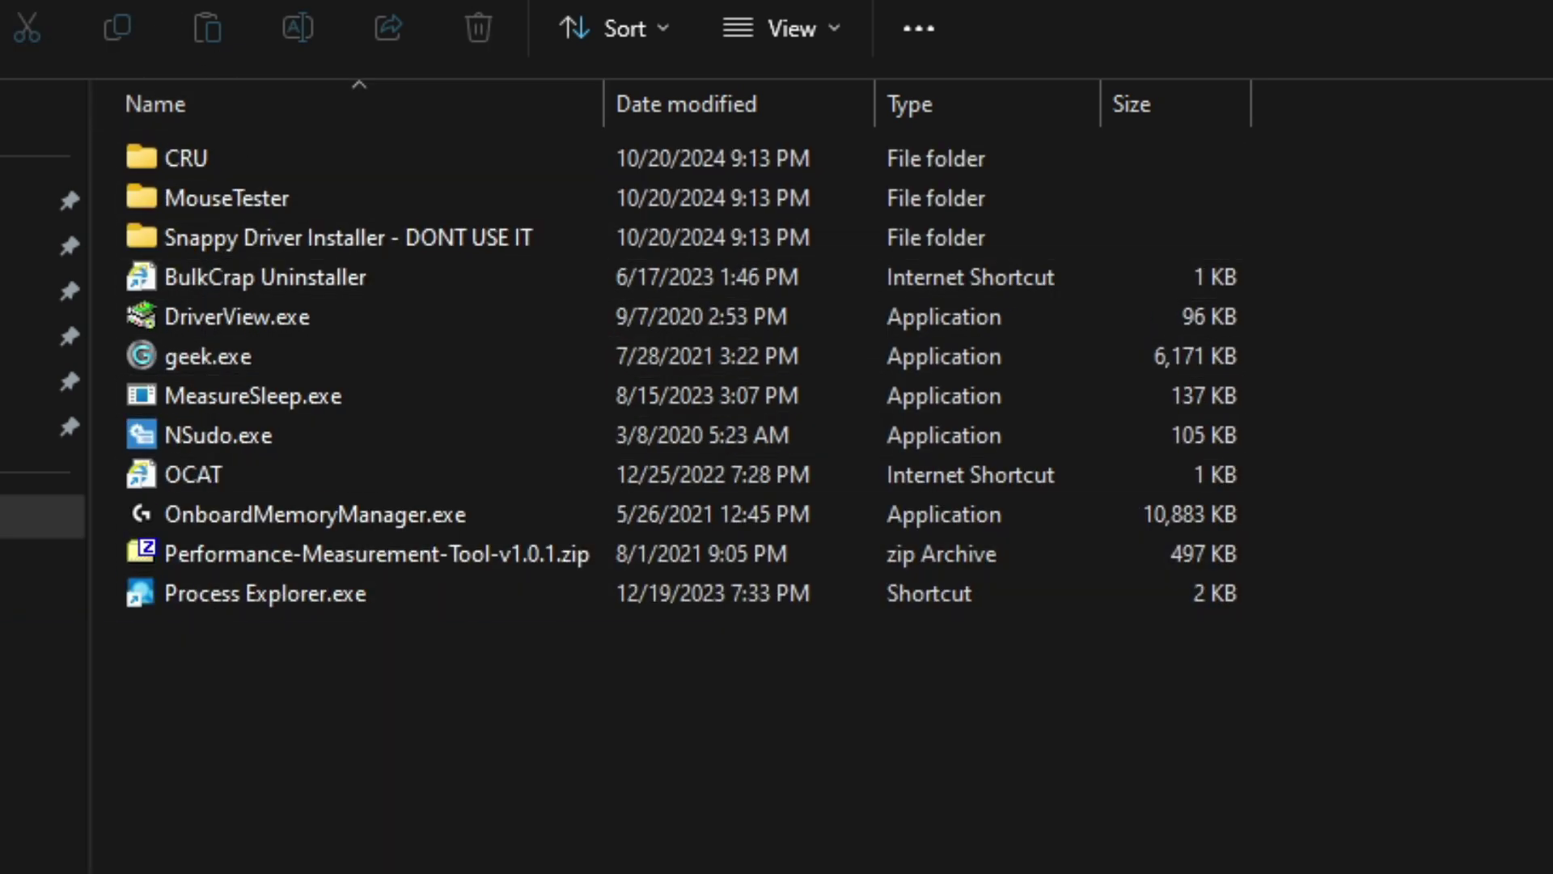
{"action": "key", "text": "alt+Left"}
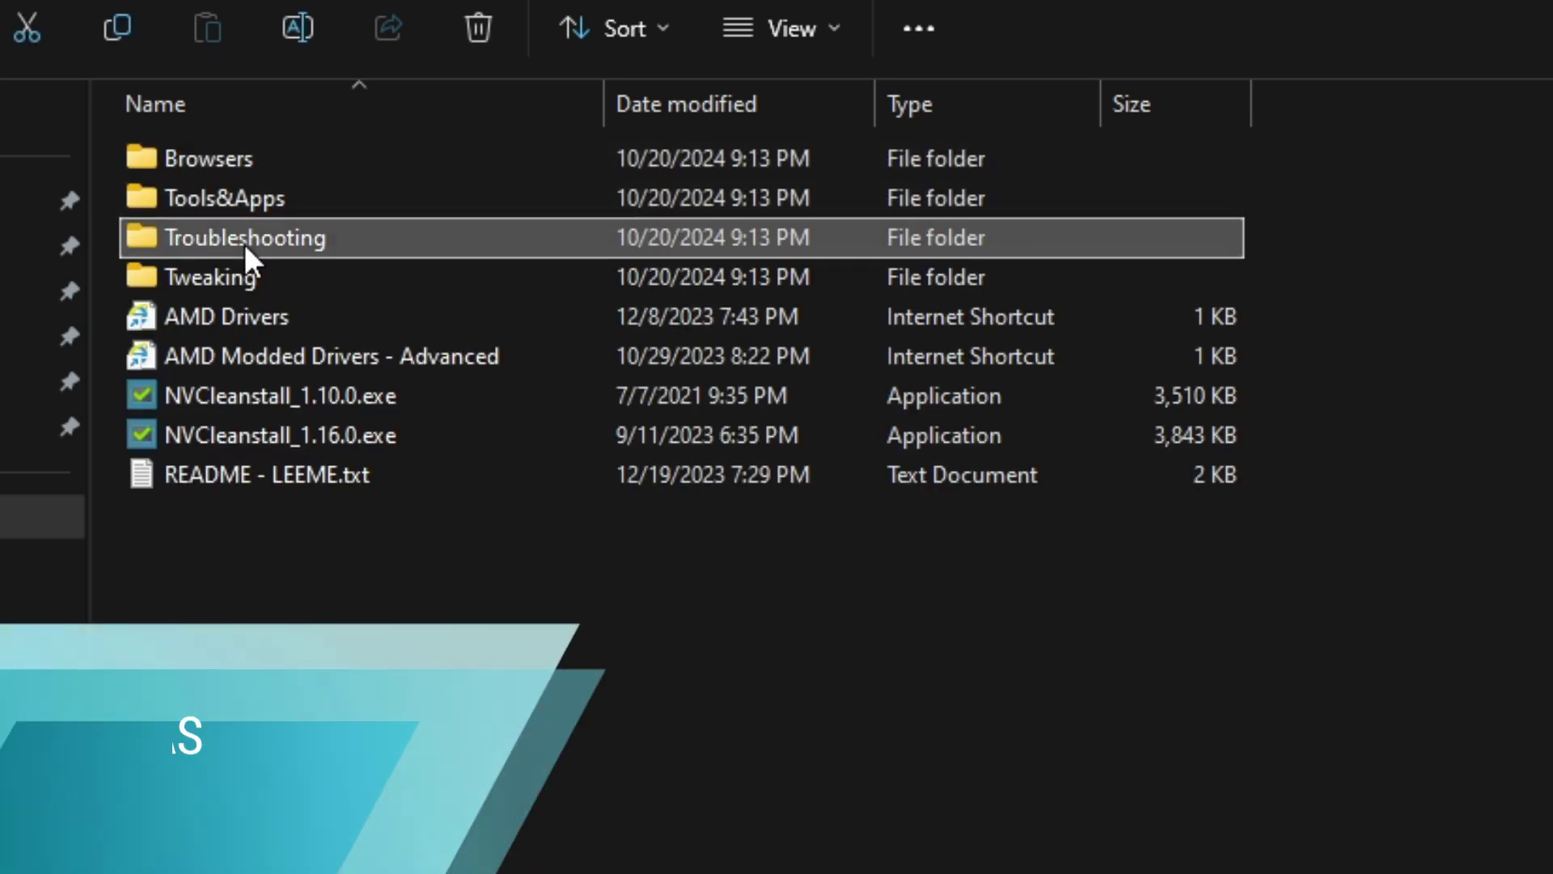
- Look through the Troubleshooting and Tweaking folders inside POST-INSTALL and close the folder window
{"action": "double_click", "coordinate": [244, 245]}
{"action": "double_click", "coordinate": [229, 197]}
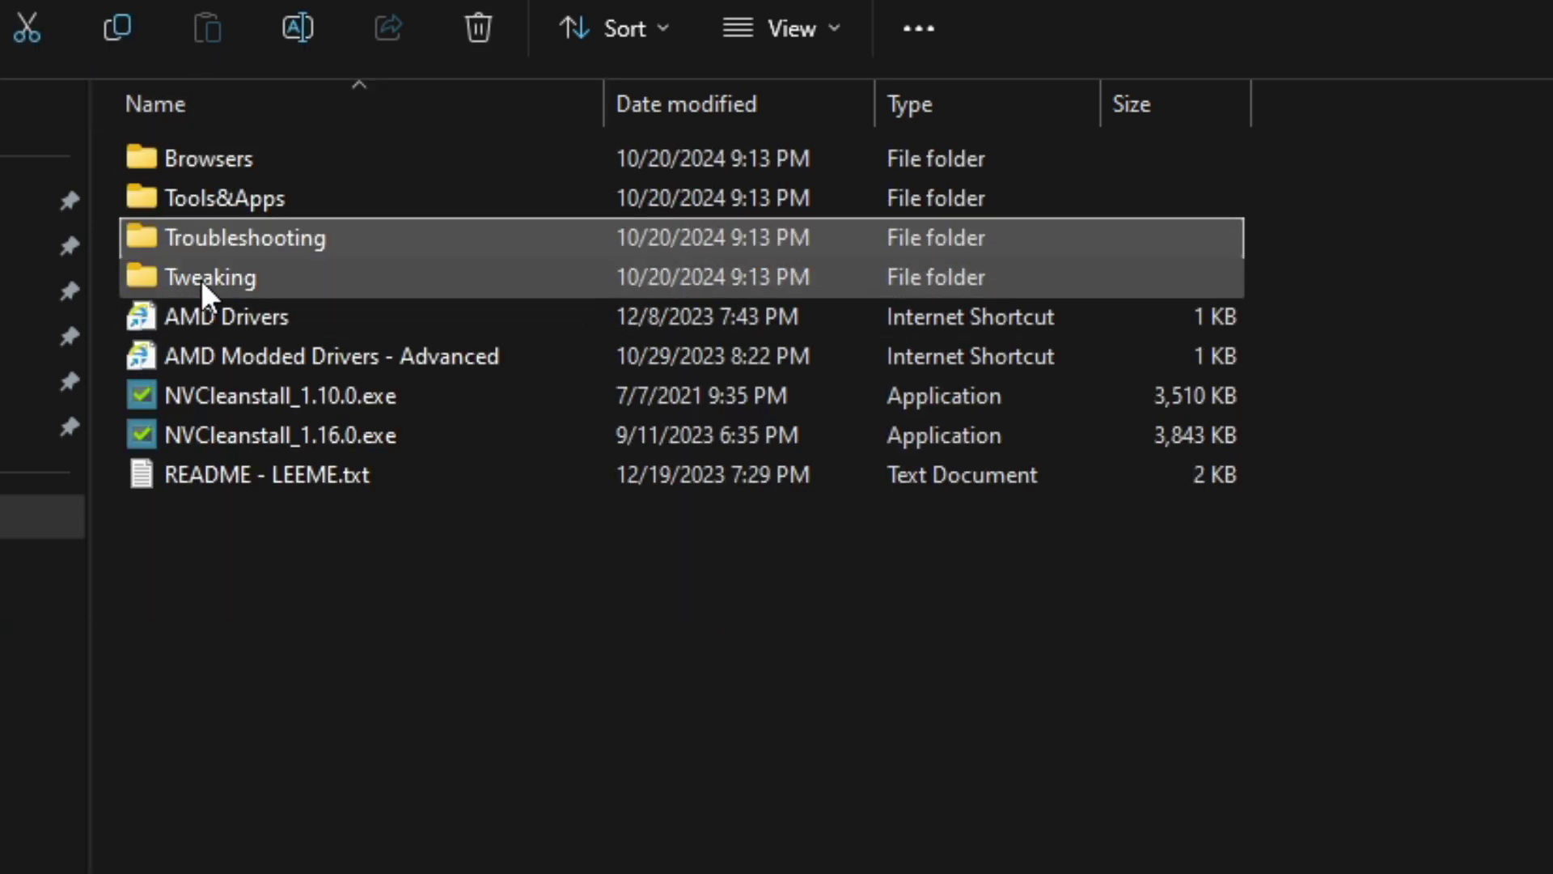
{"action": "double_click", "coordinate": [201, 278]}
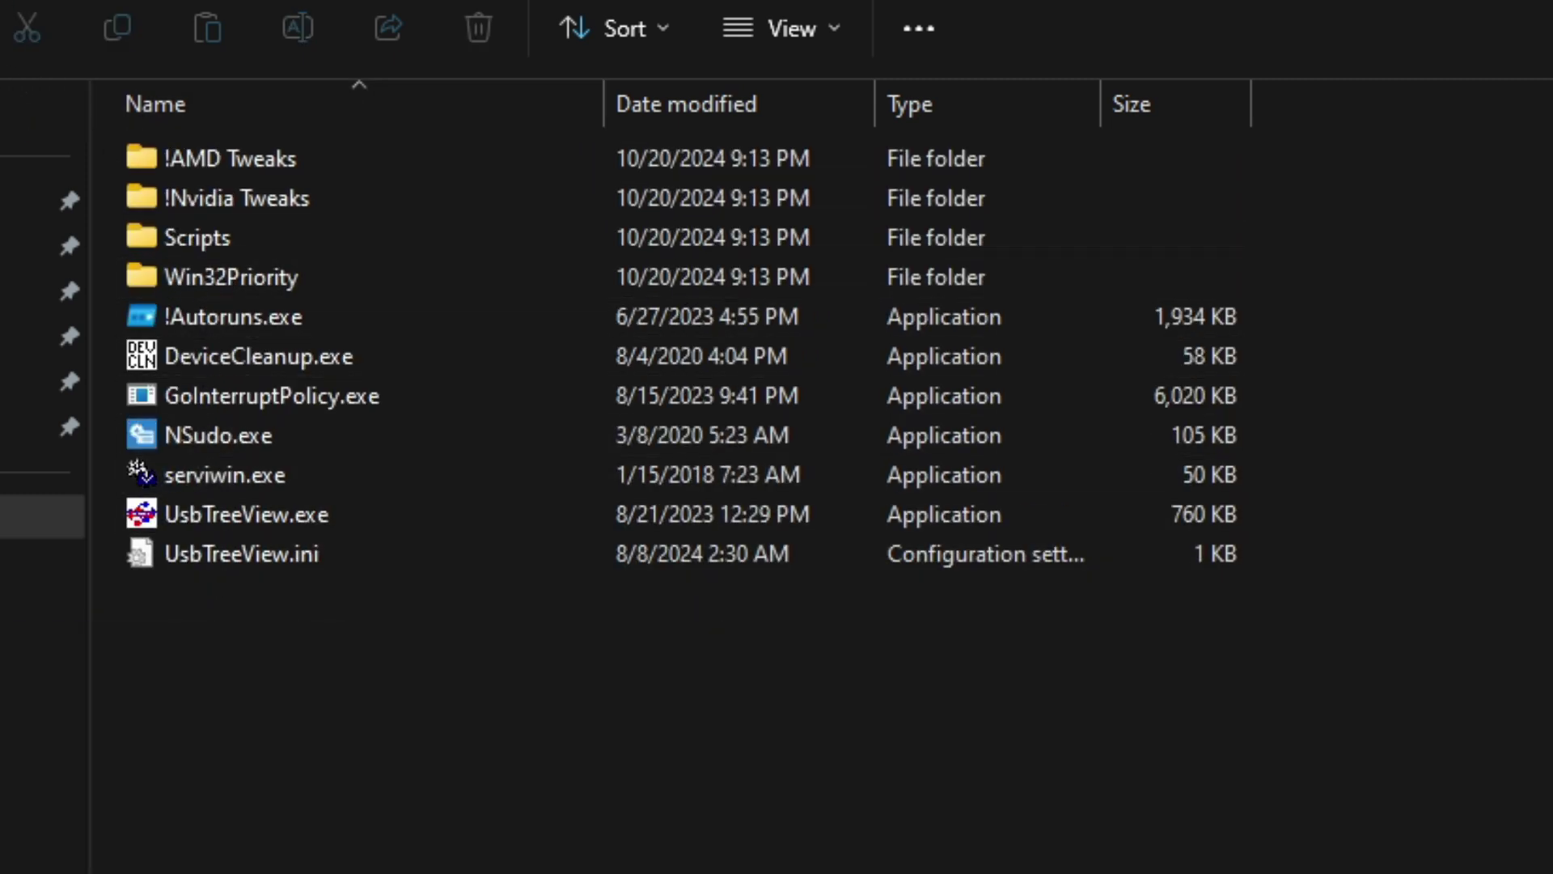
{"action": "key", "text": "alt+Up"}
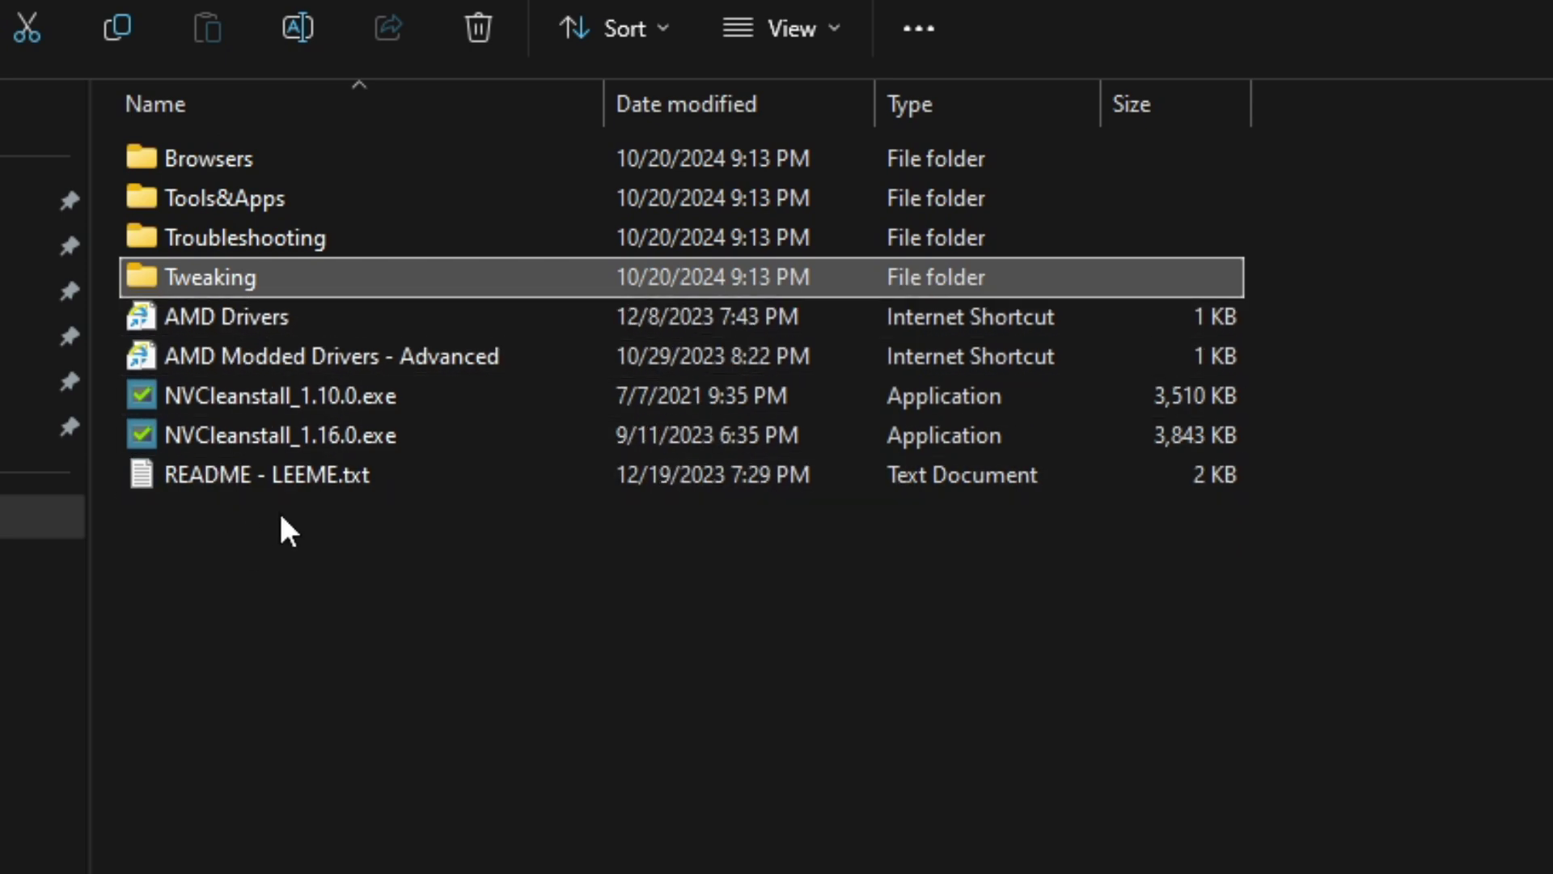
{"action": "left_click", "coordinate": [919, 399]}
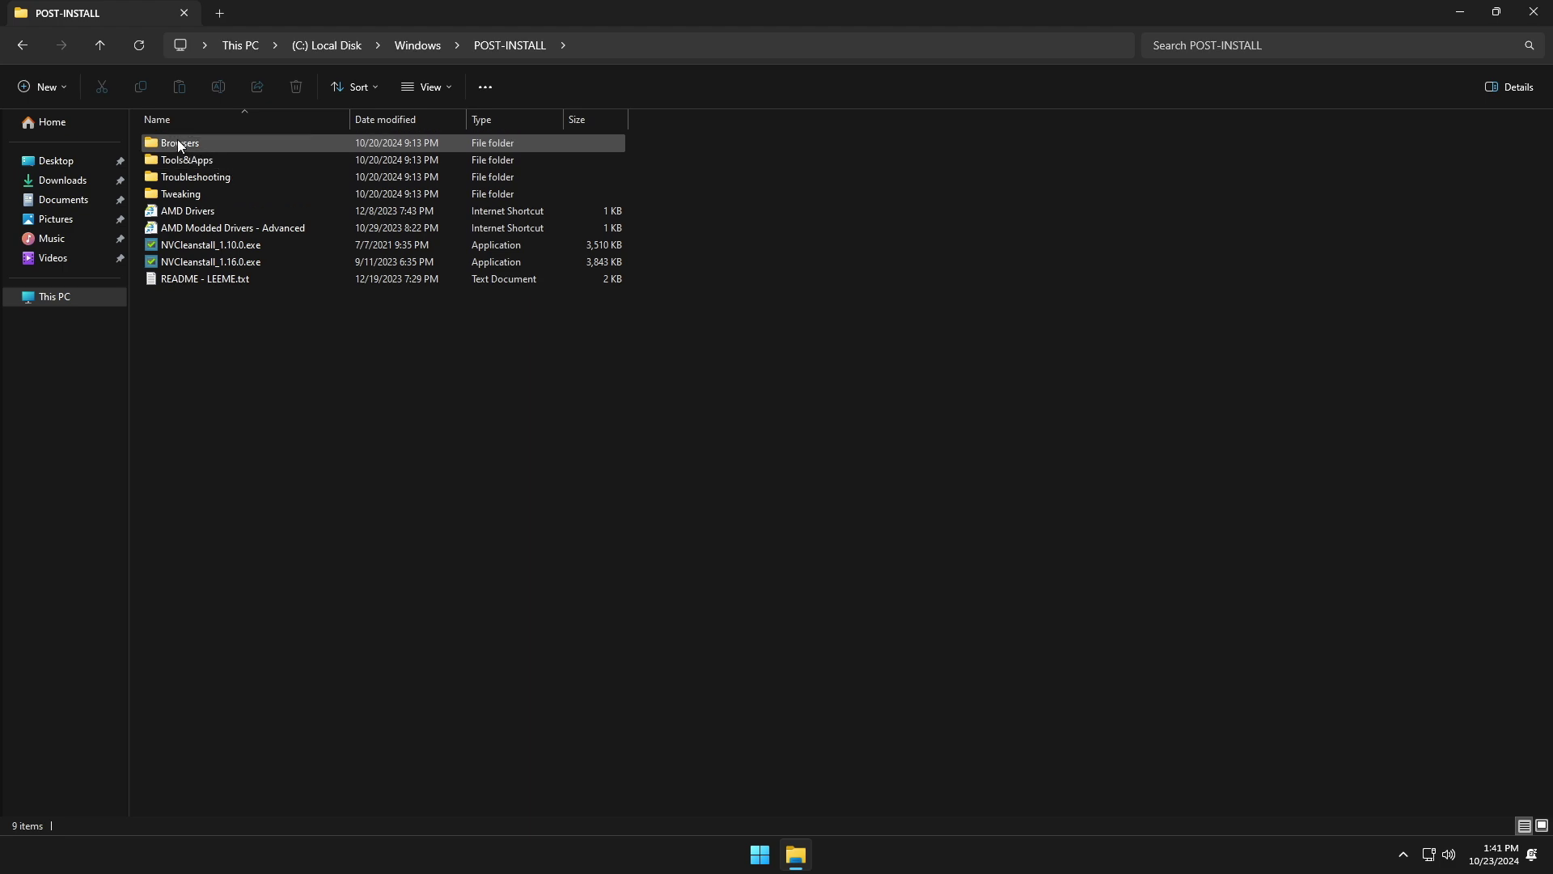
{"action": "left_click", "coordinate": [1533, 11]}
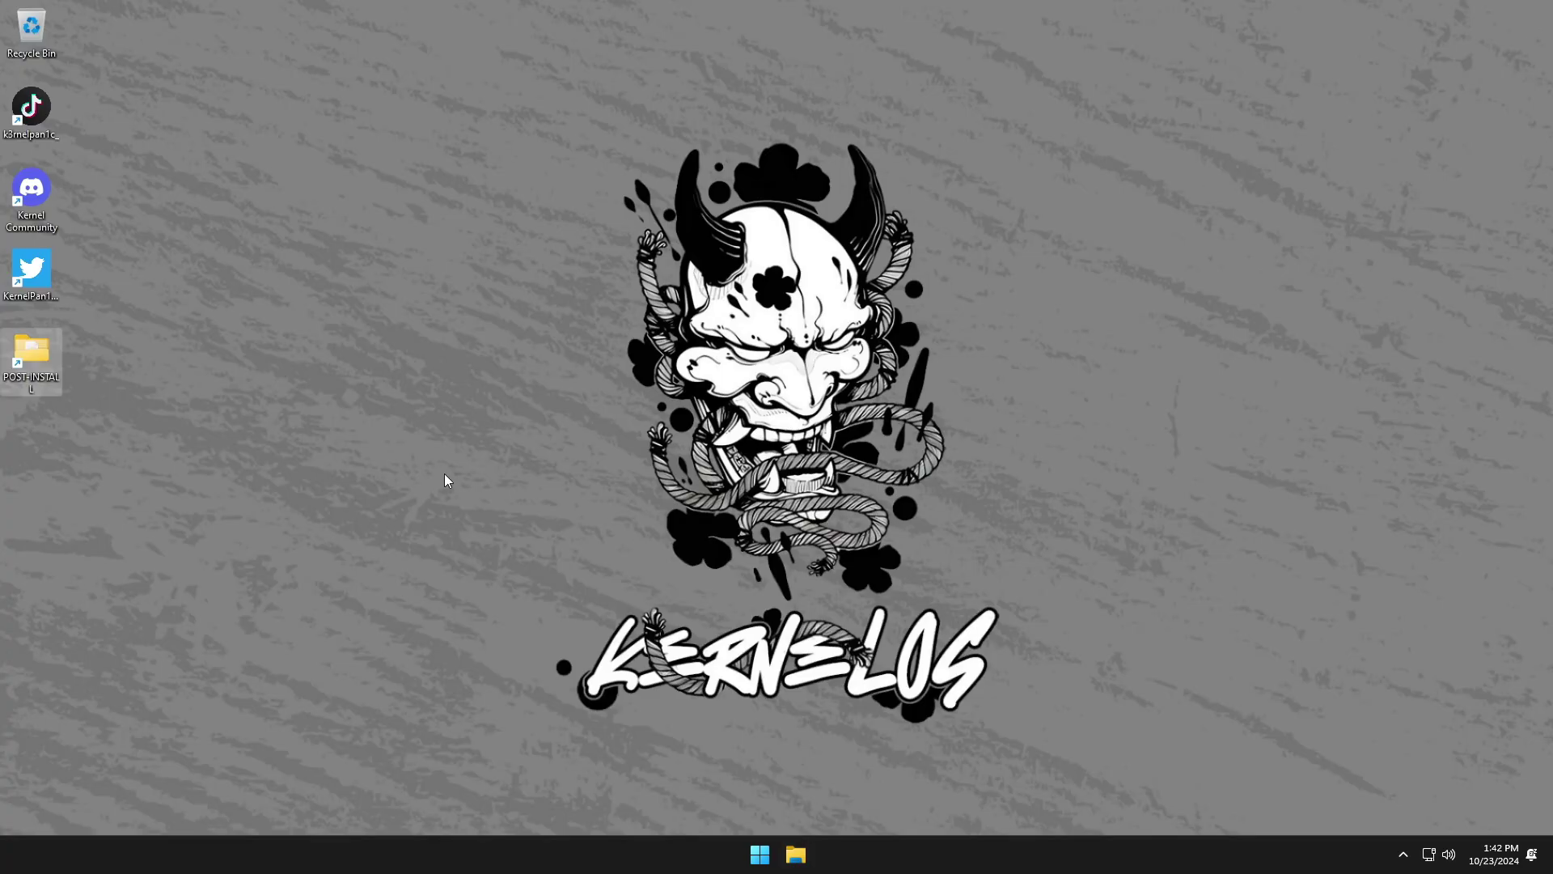
- Run winver to check the Windows version and build, and close the About Windows dialog
{"action": "left_click", "coordinate": [754, 855]}
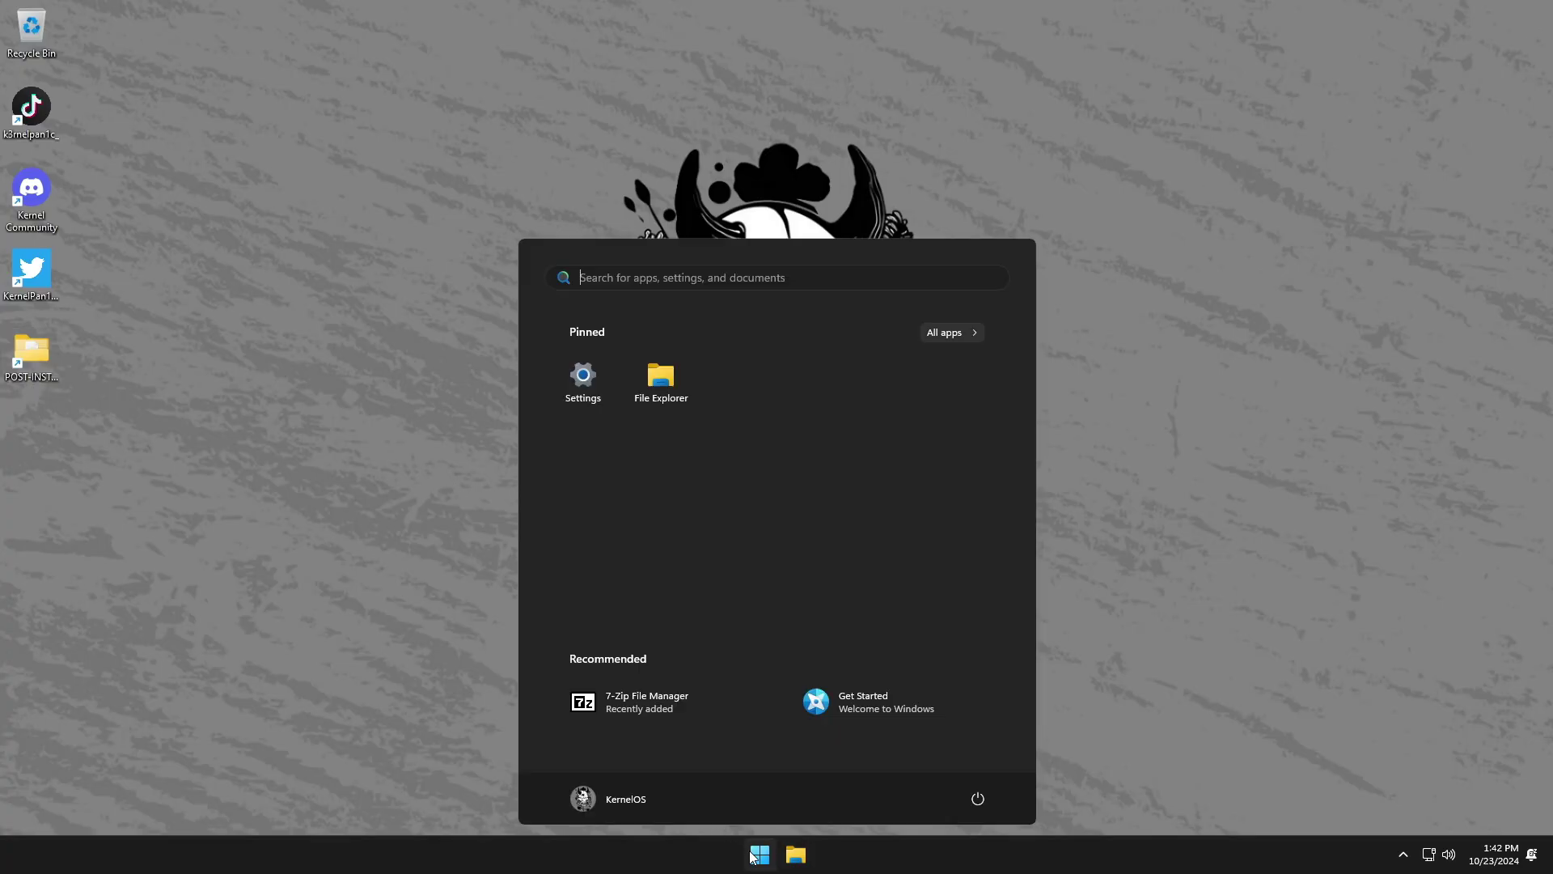
{"action": "type", "text": "winver"}
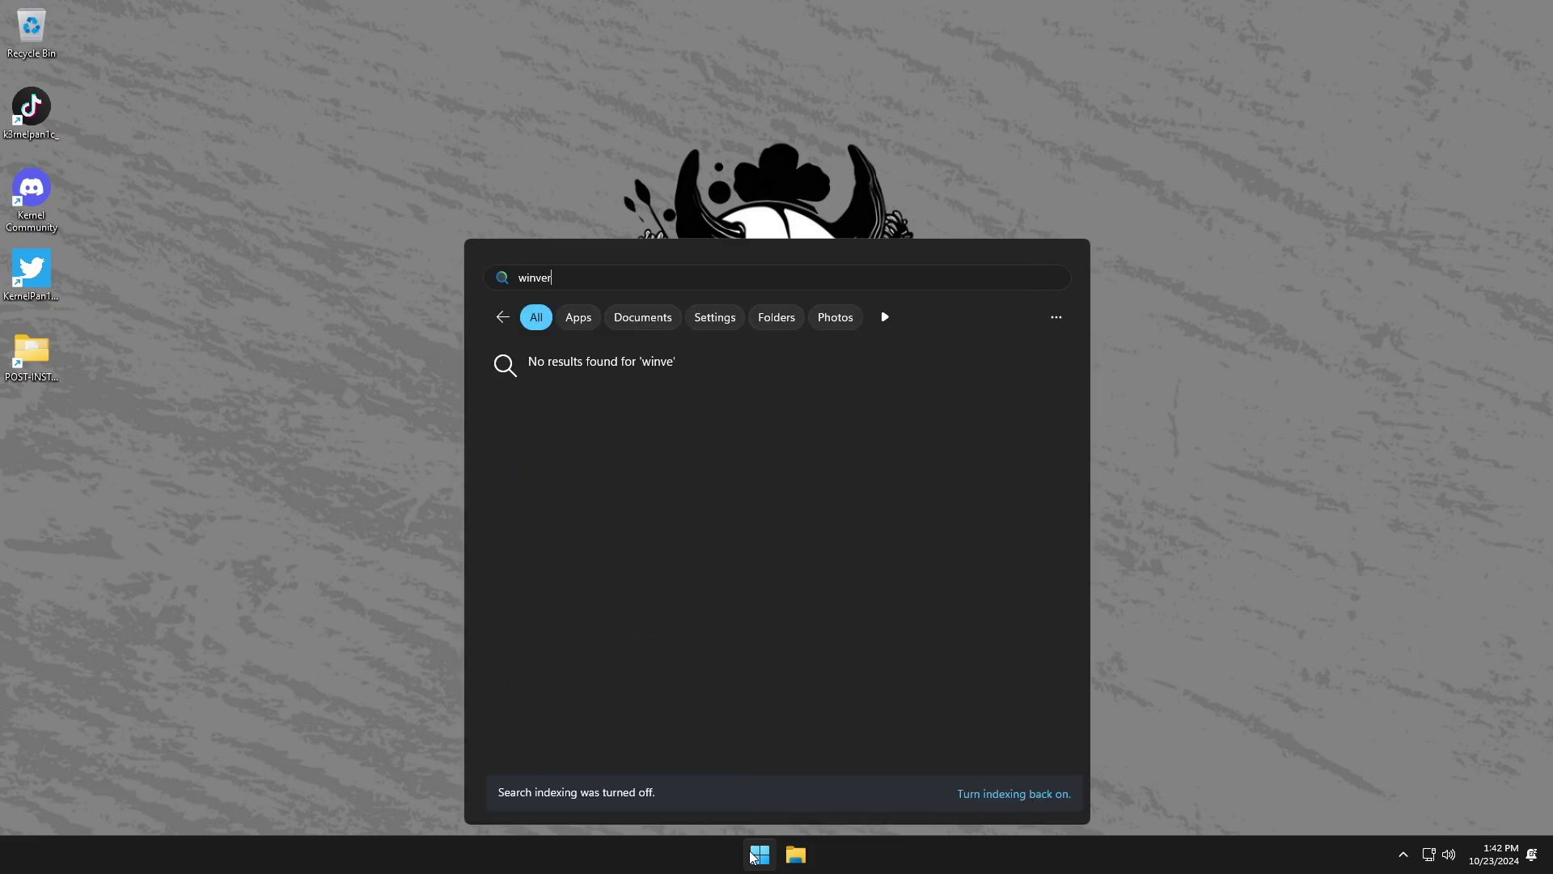
{"action": "key", "text": "Return"}
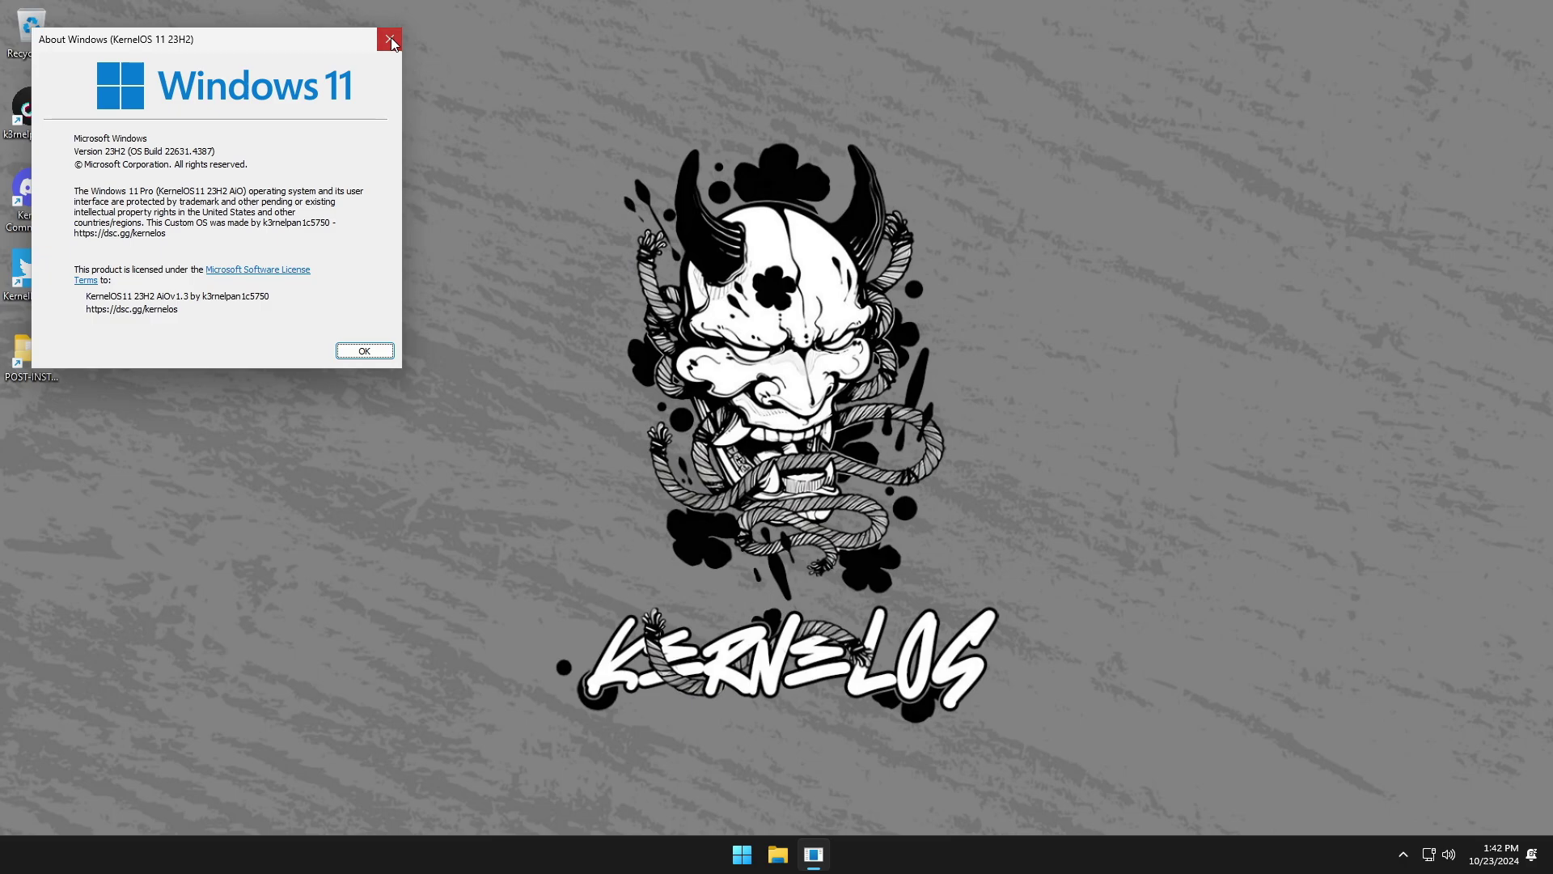
{"action": "left_click", "coordinate": [1026, 13]}
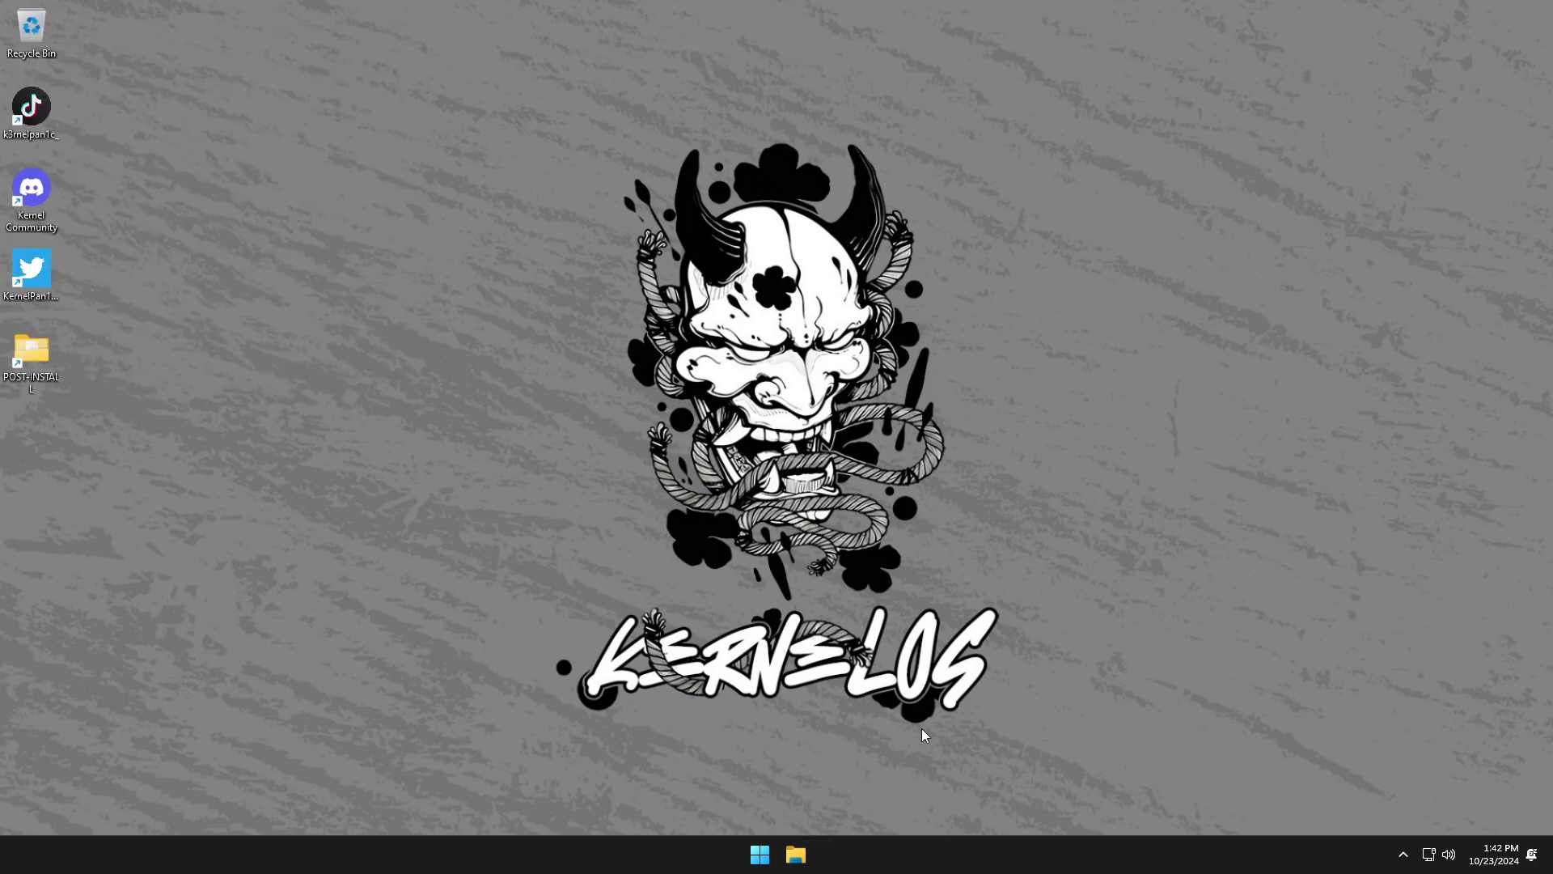
- Check background processes and CPU and memory performance in Task Manager, and close it
{"action": "right_click", "coordinate": [899, 847]}
{"action": "left_click", "coordinate": [949, 793]}
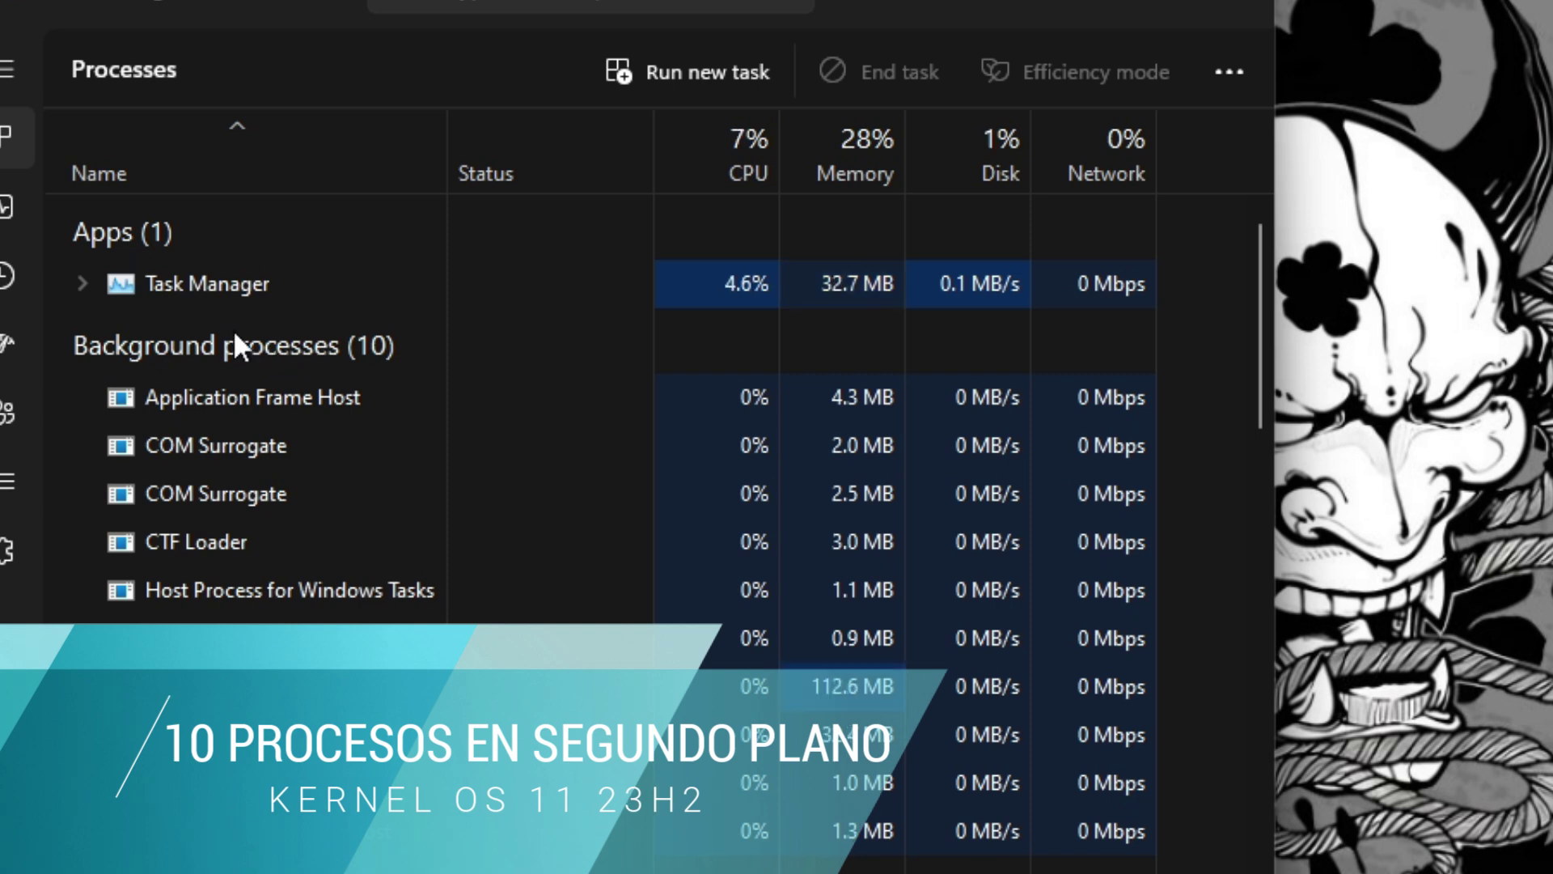
{"action": "left_click", "coordinate": [8, 208]}
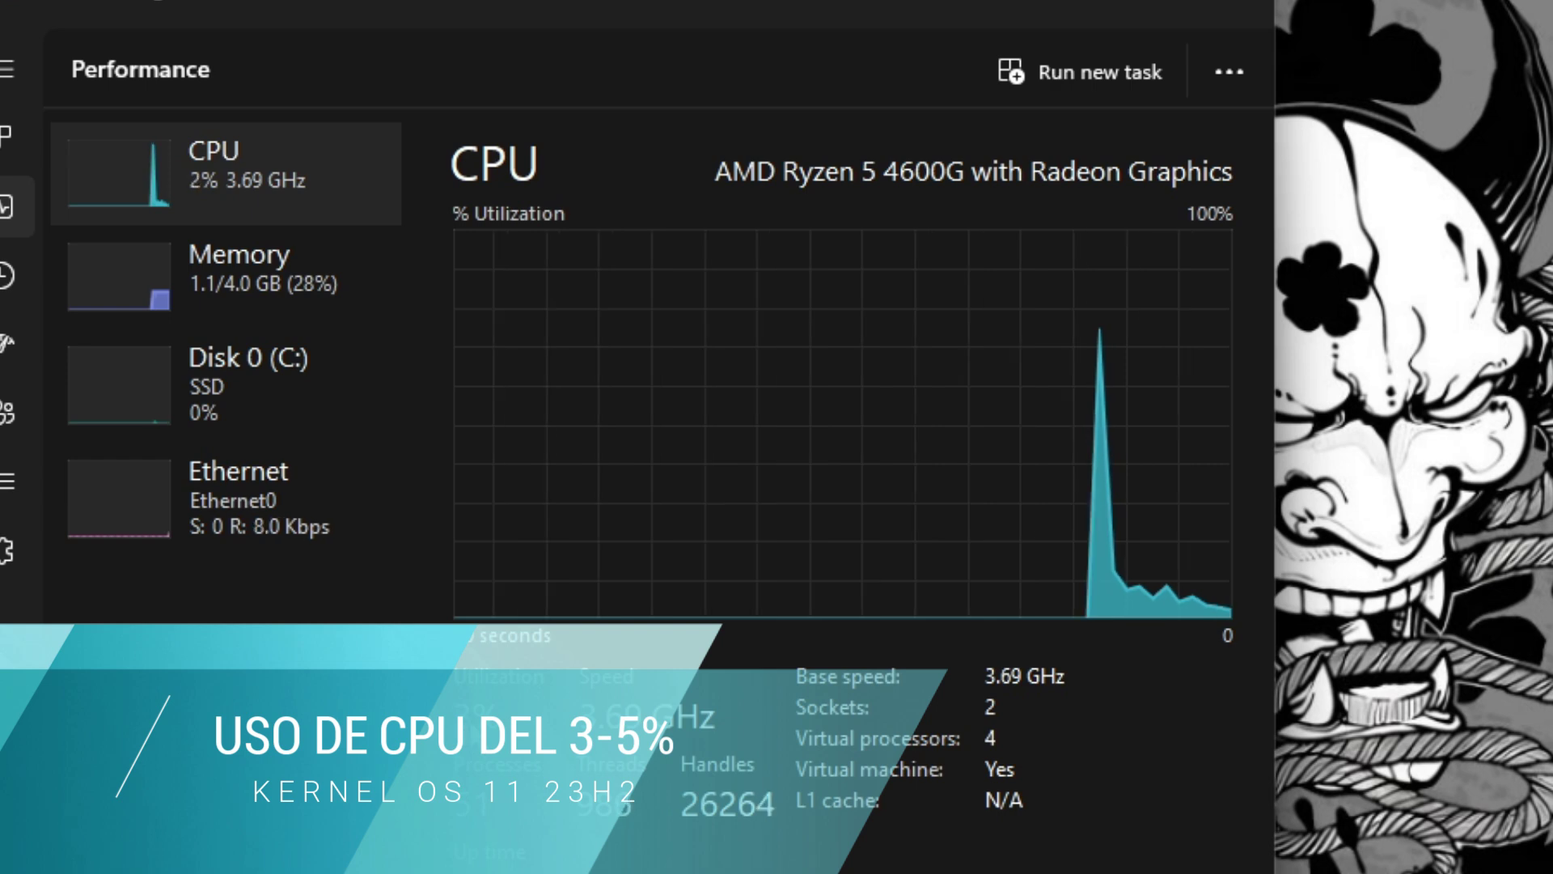
{"action": "left_click", "coordinate": [249, 304]}
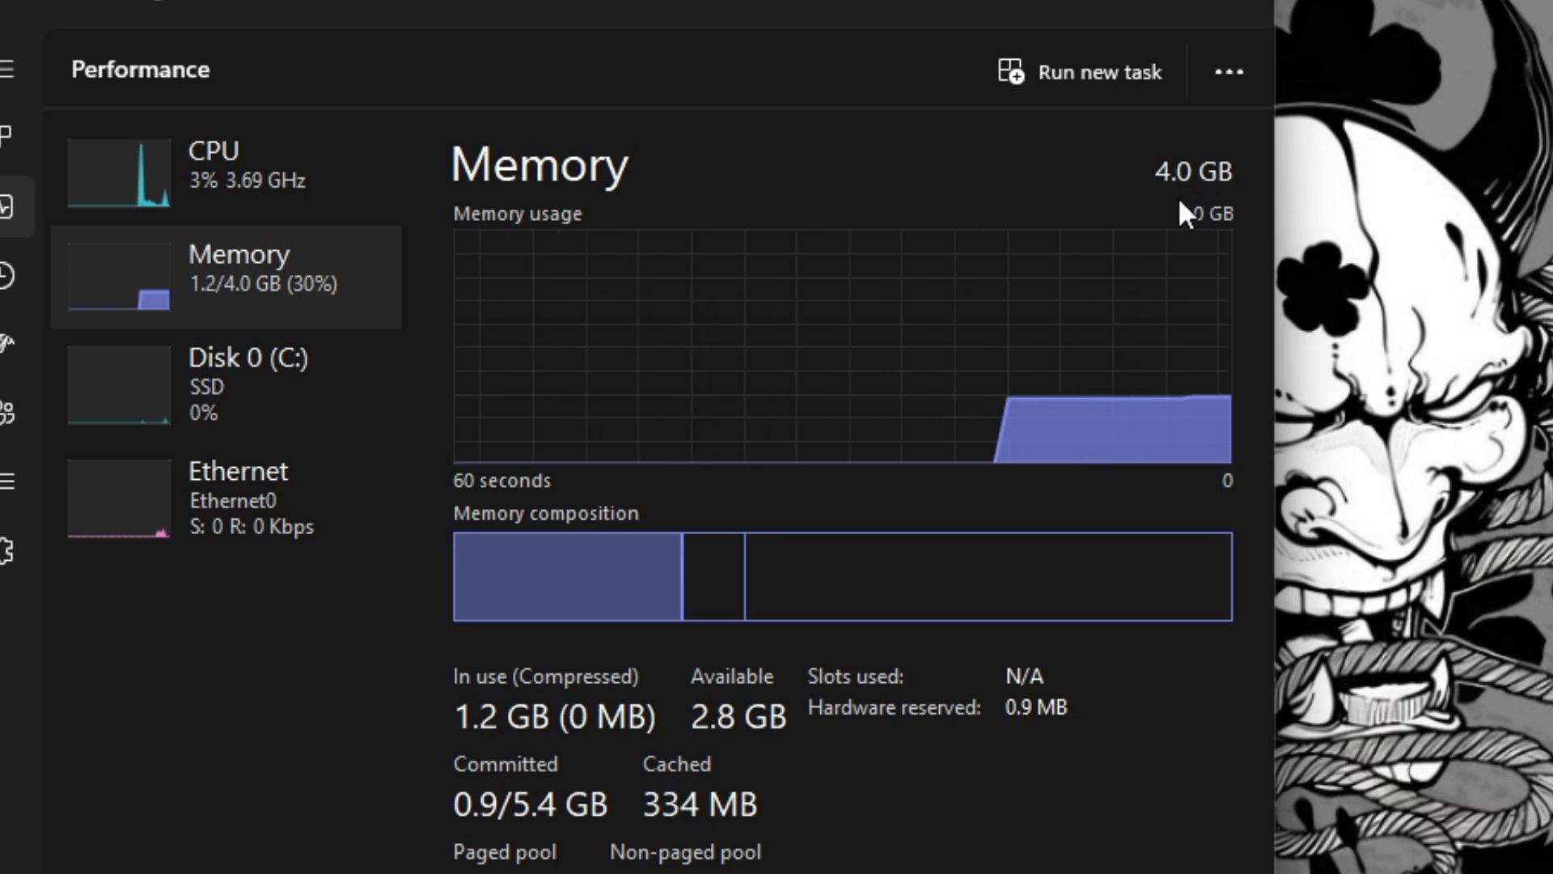
{"action": "left_click", "coordinate": [1231, 8]}
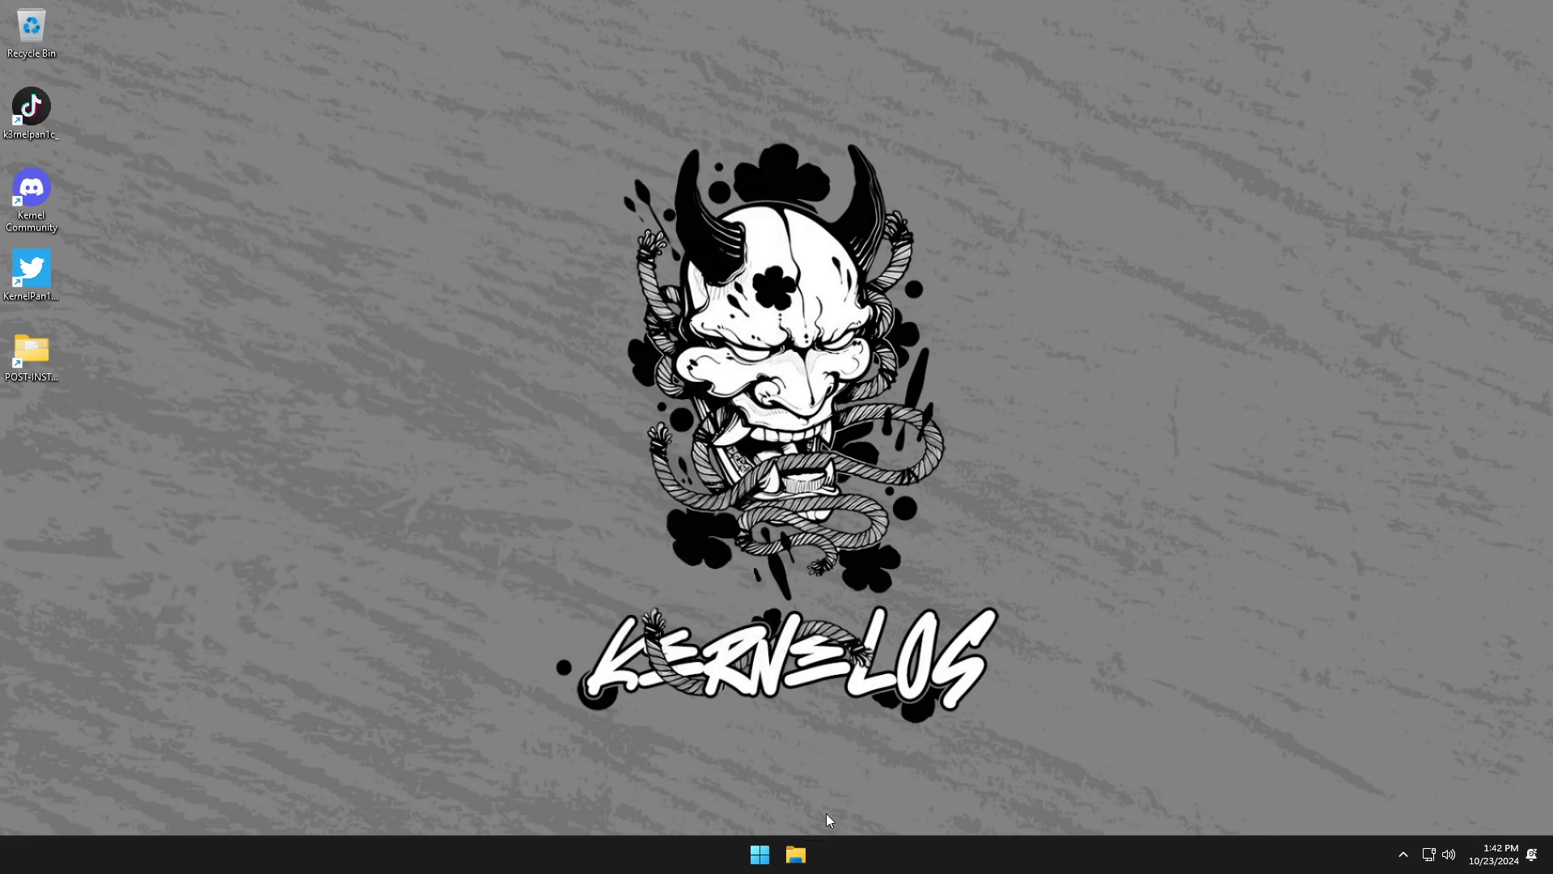
- Check the used and free space in the C: drive's properties in File Explorer, and close its windows
{"action": "left_click", "coordinate": [796, 854]}
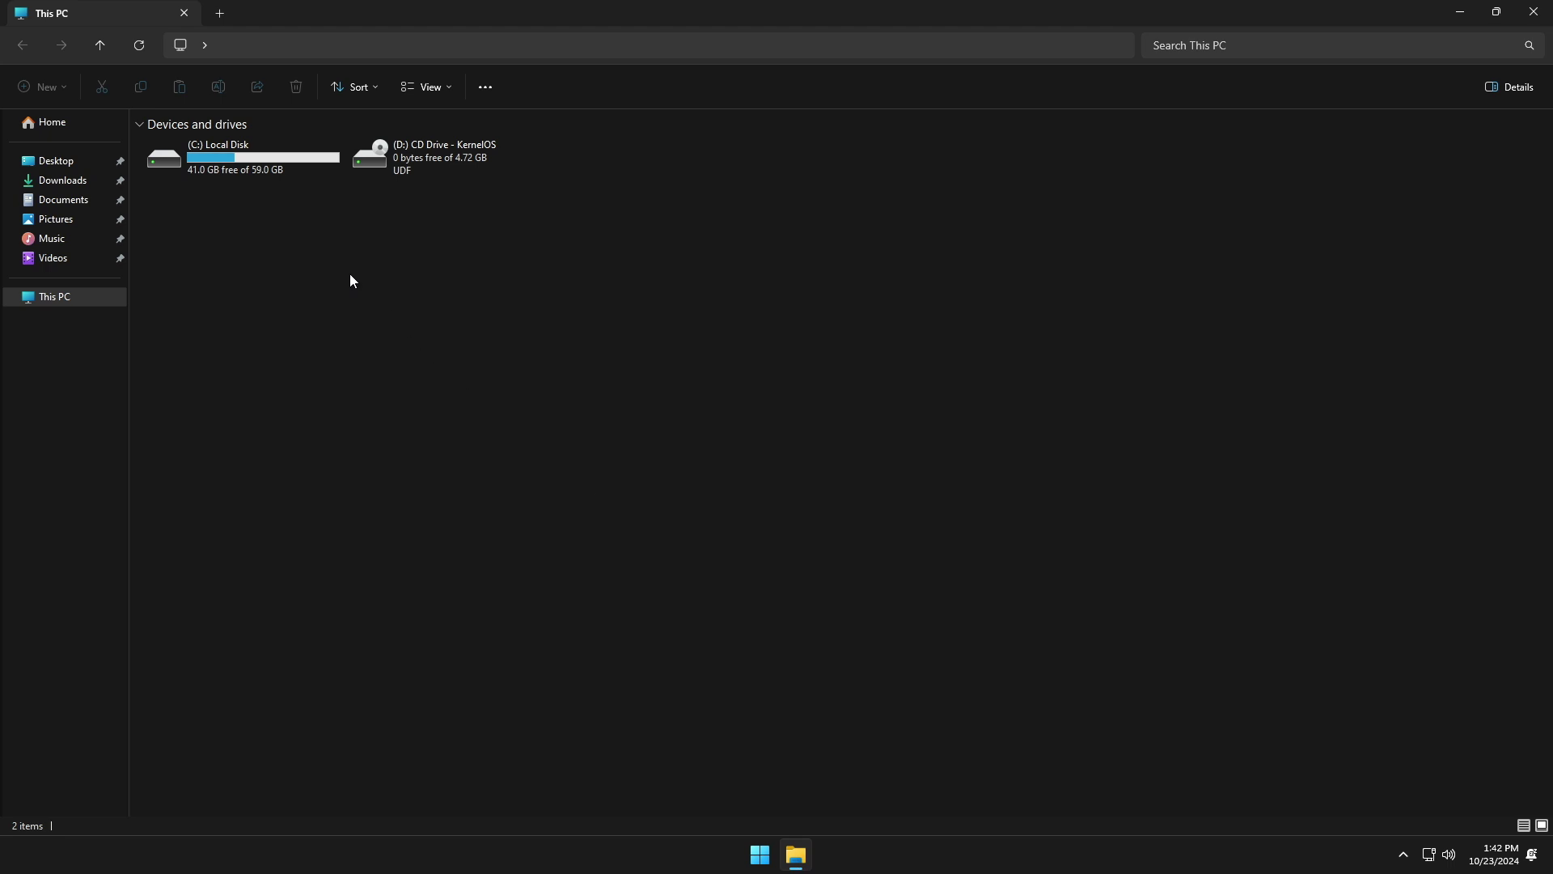
{"action": "right_click", "coordinate": [251, 163]}
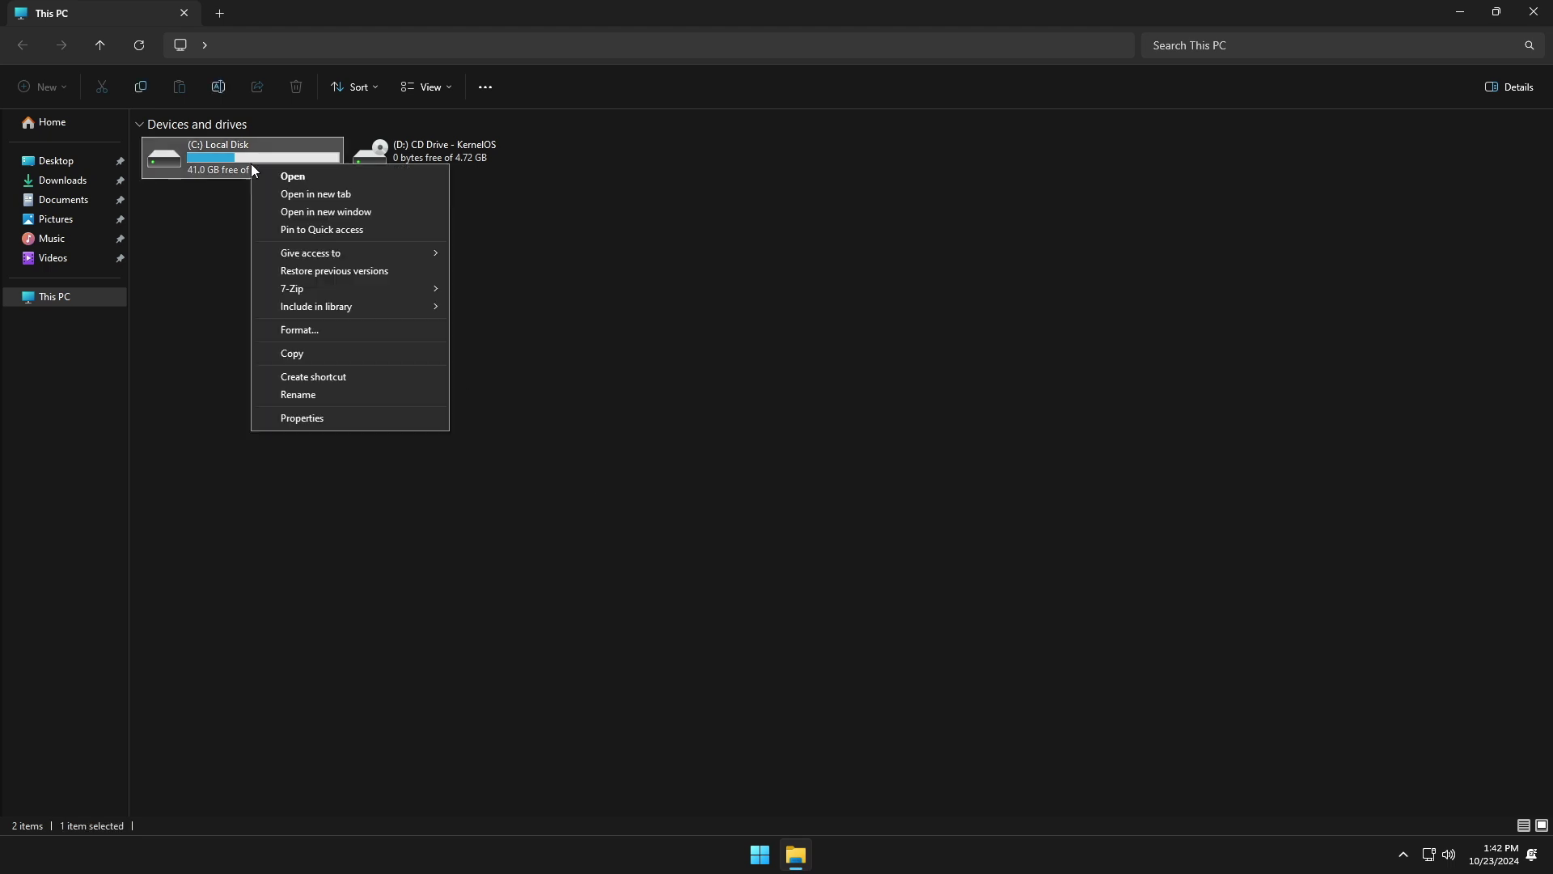
{"action": "left_click", "coordinate": [321, 419]}
{"action": "left_click_drag", "start_coordinate": [420, 176], "coordinate": [1078, 149]}
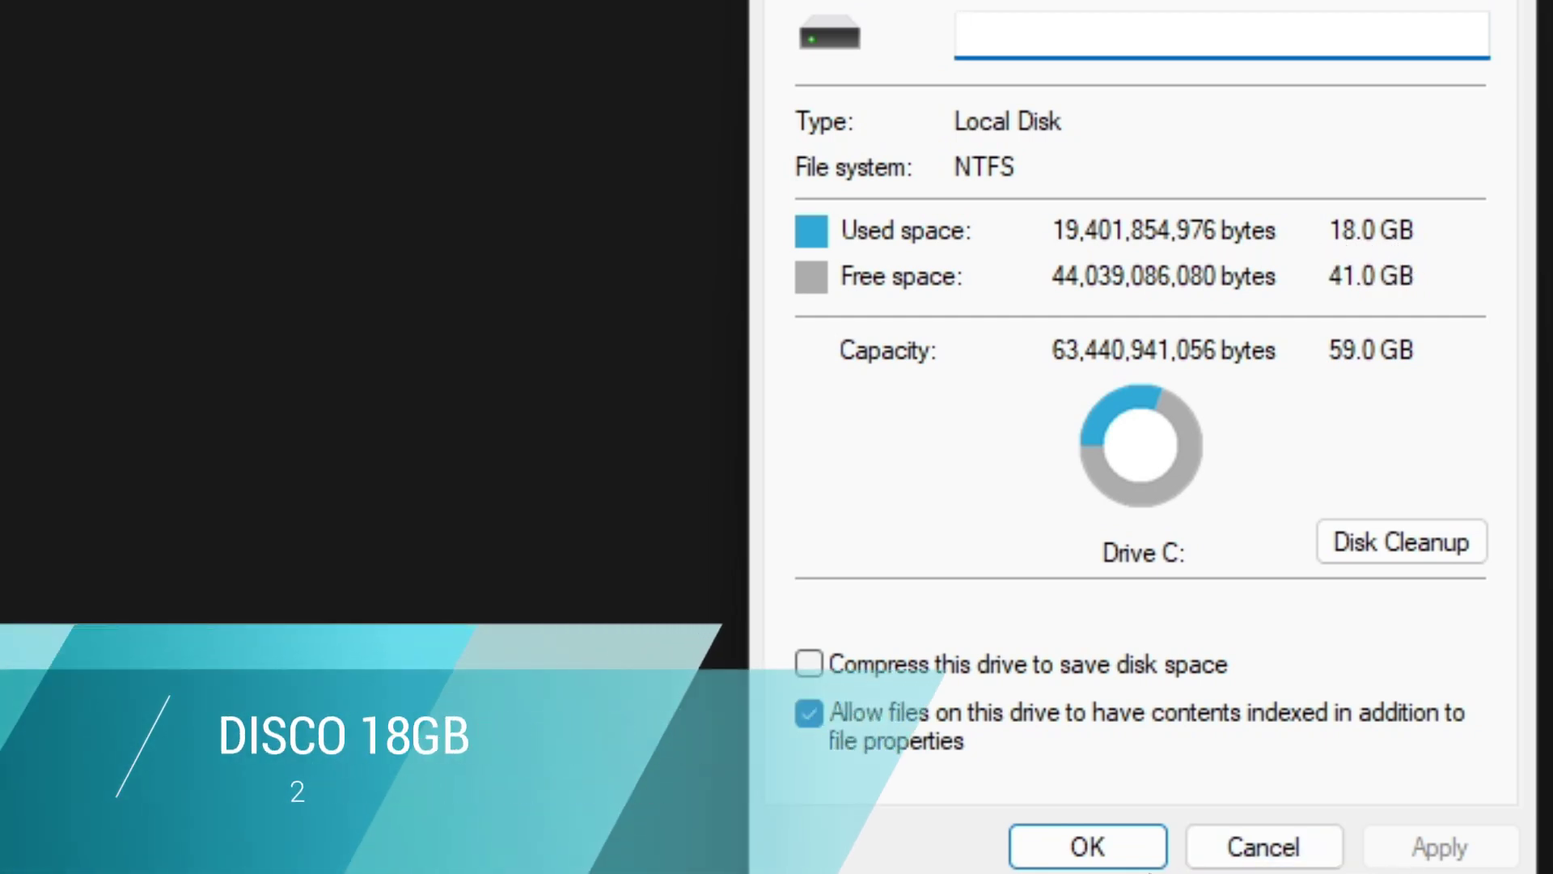
{"action": "left_click", "coordinate": [1089, 846]}
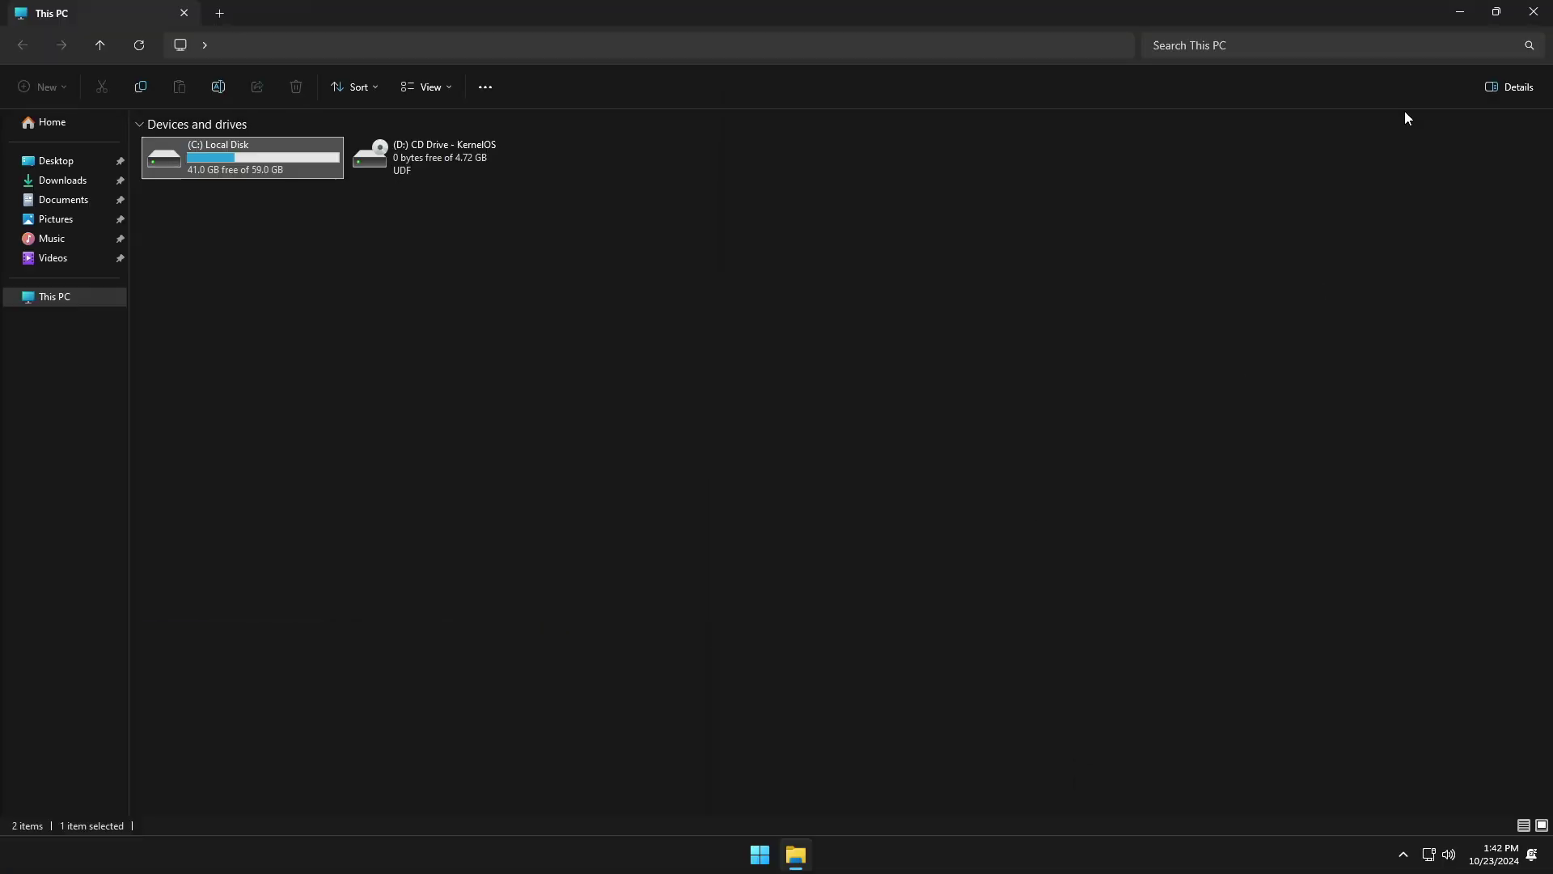
{"action": "left_click", "coordinate": [1523, 17]}
- Search for Control Panel and open its list of installed programs for uninstalling
{"action": "left_click", "coordinate": [752, 854]}
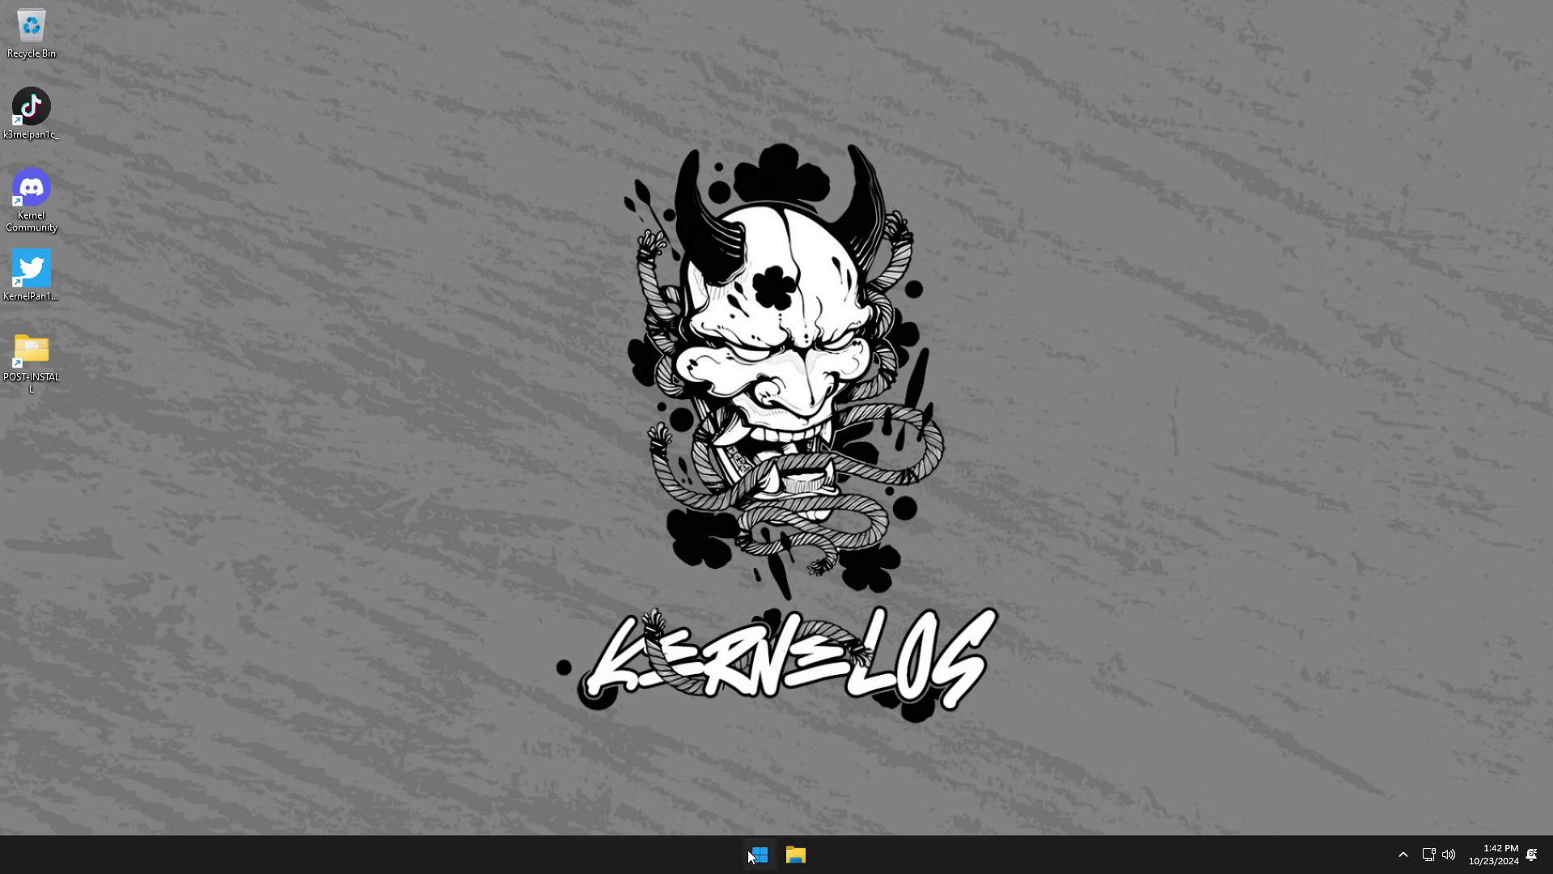
{"action": "type", "text": "con trol"}
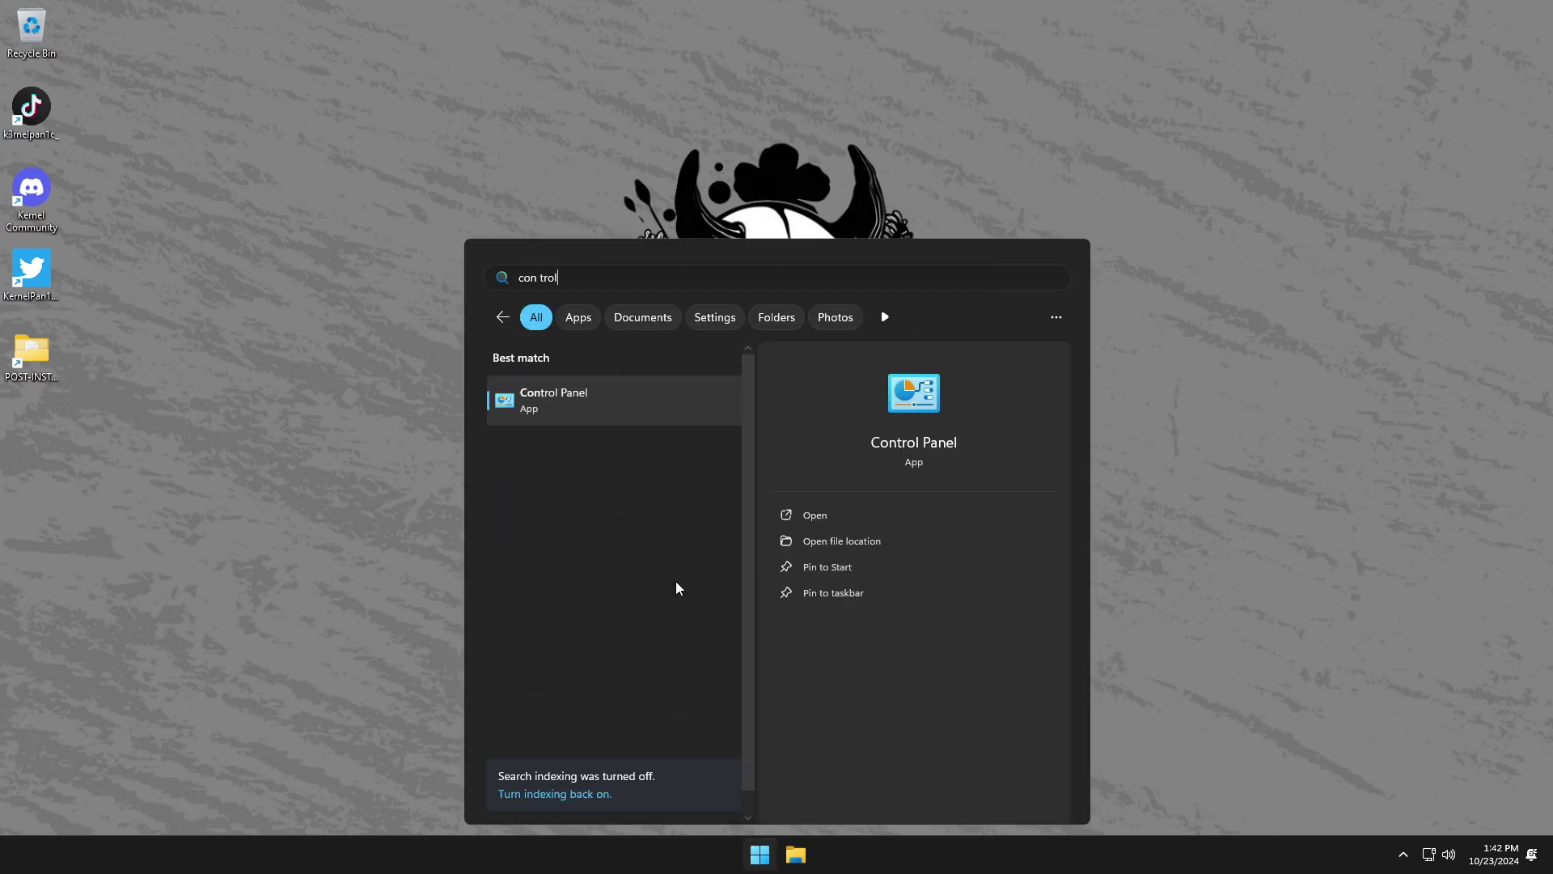
{"action": "left_click", "coordinate": [585, 426]}
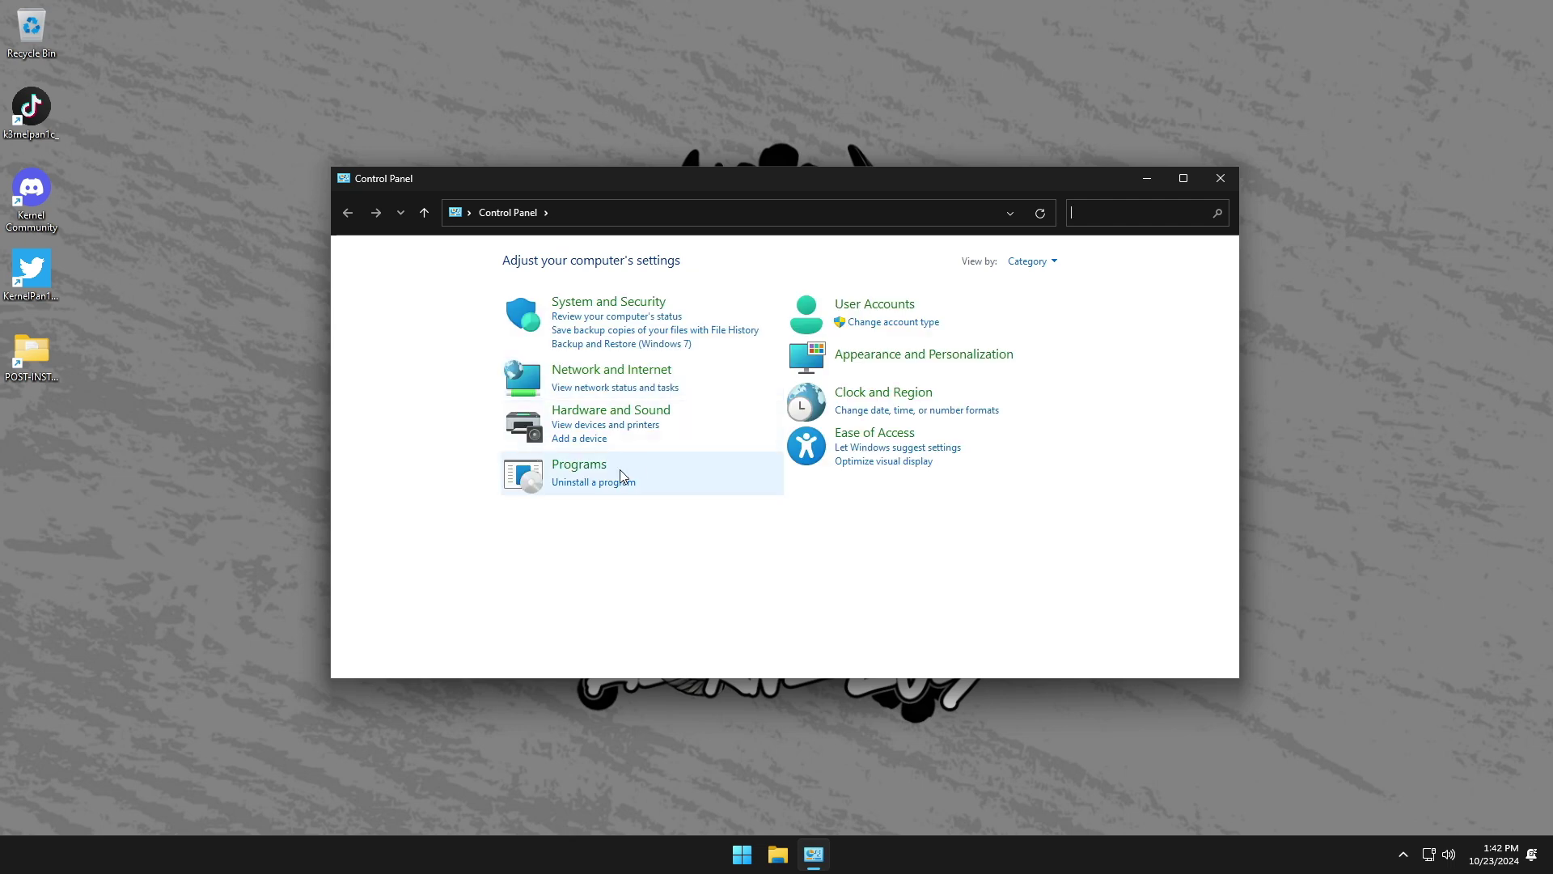
{"action": "left_click", "coordinate": [614, 483]}
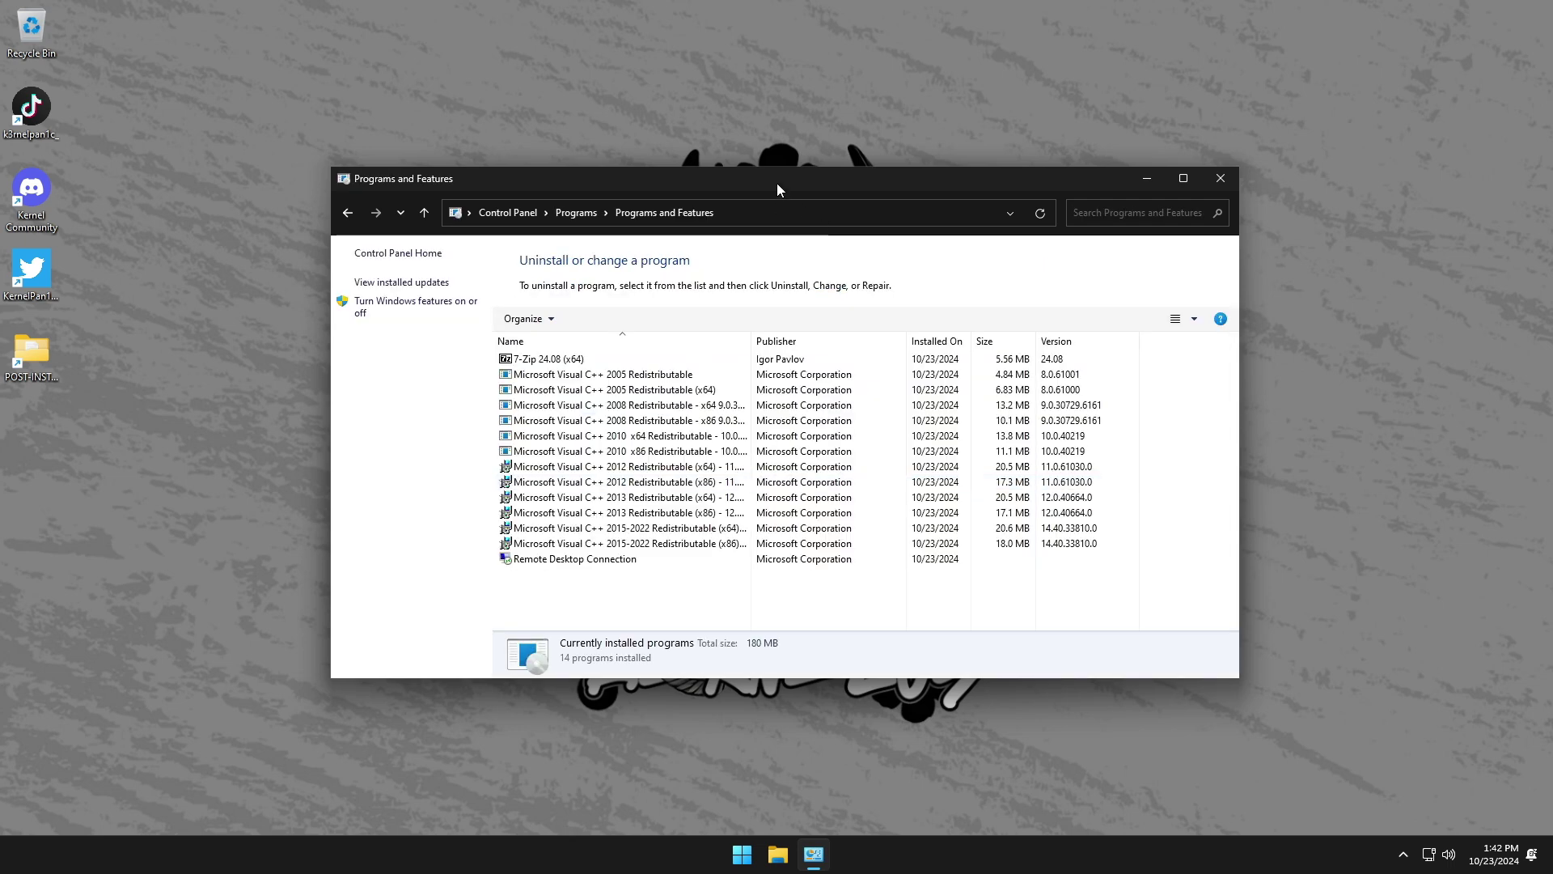
- Review the installed programs from 7-Zip to Remote Desktop Connection, and check the installed Windows updates
{"action": "left_click_drag", "start_coordinate": [777, 189], "coordinate": [781, 40]}
{"action": "left_click", "coordinate": [566, 209]}
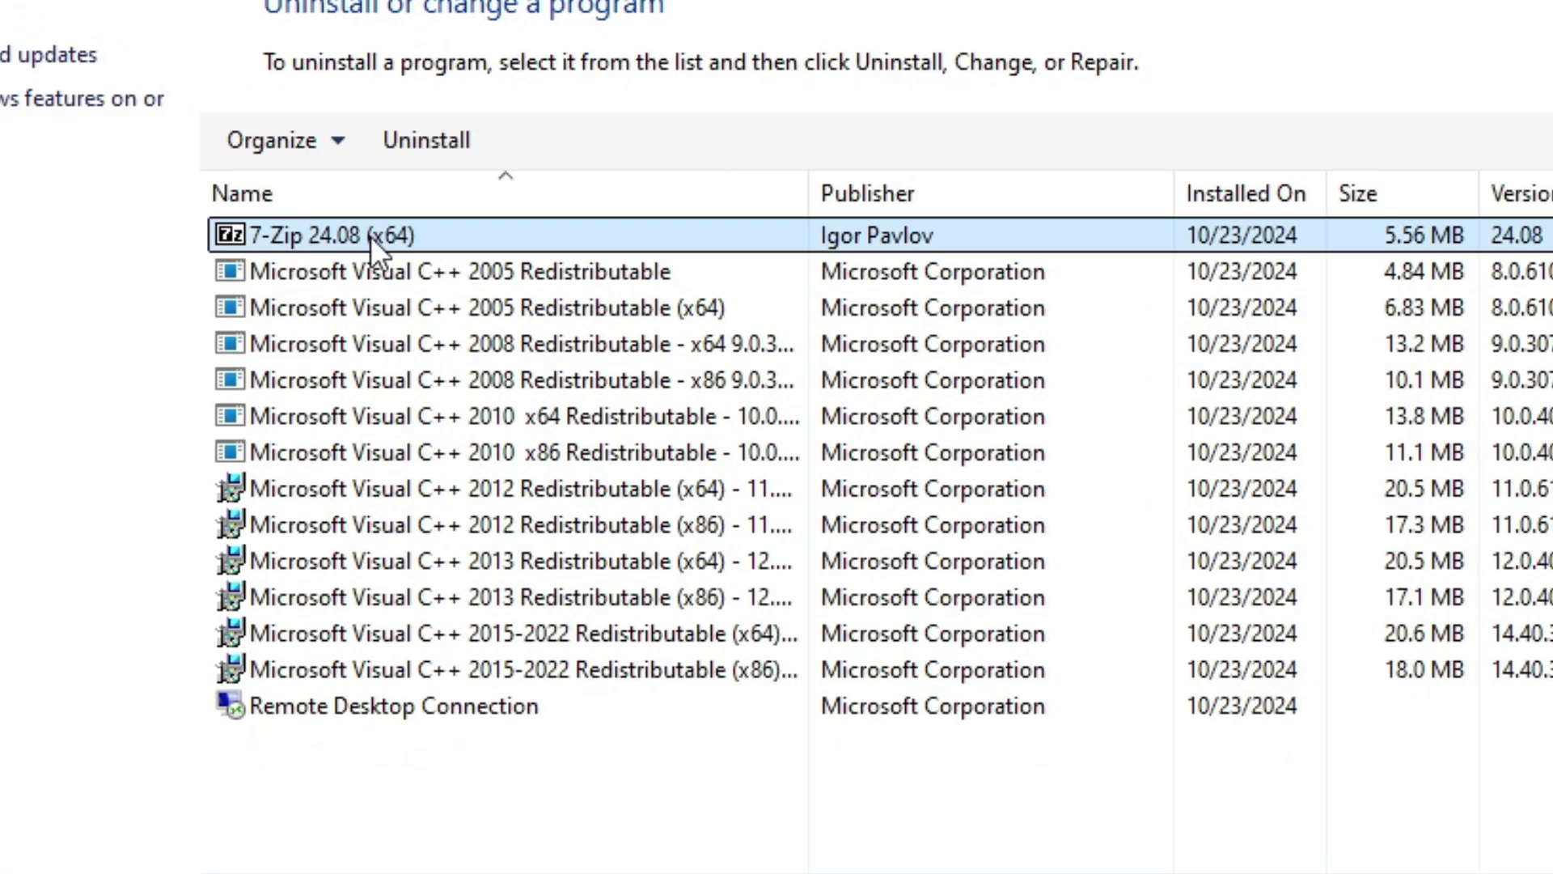
{"action": "left_click", "coordinate": [370, 263]}
{"action": "left_click", "coordinate": [420, 662]}
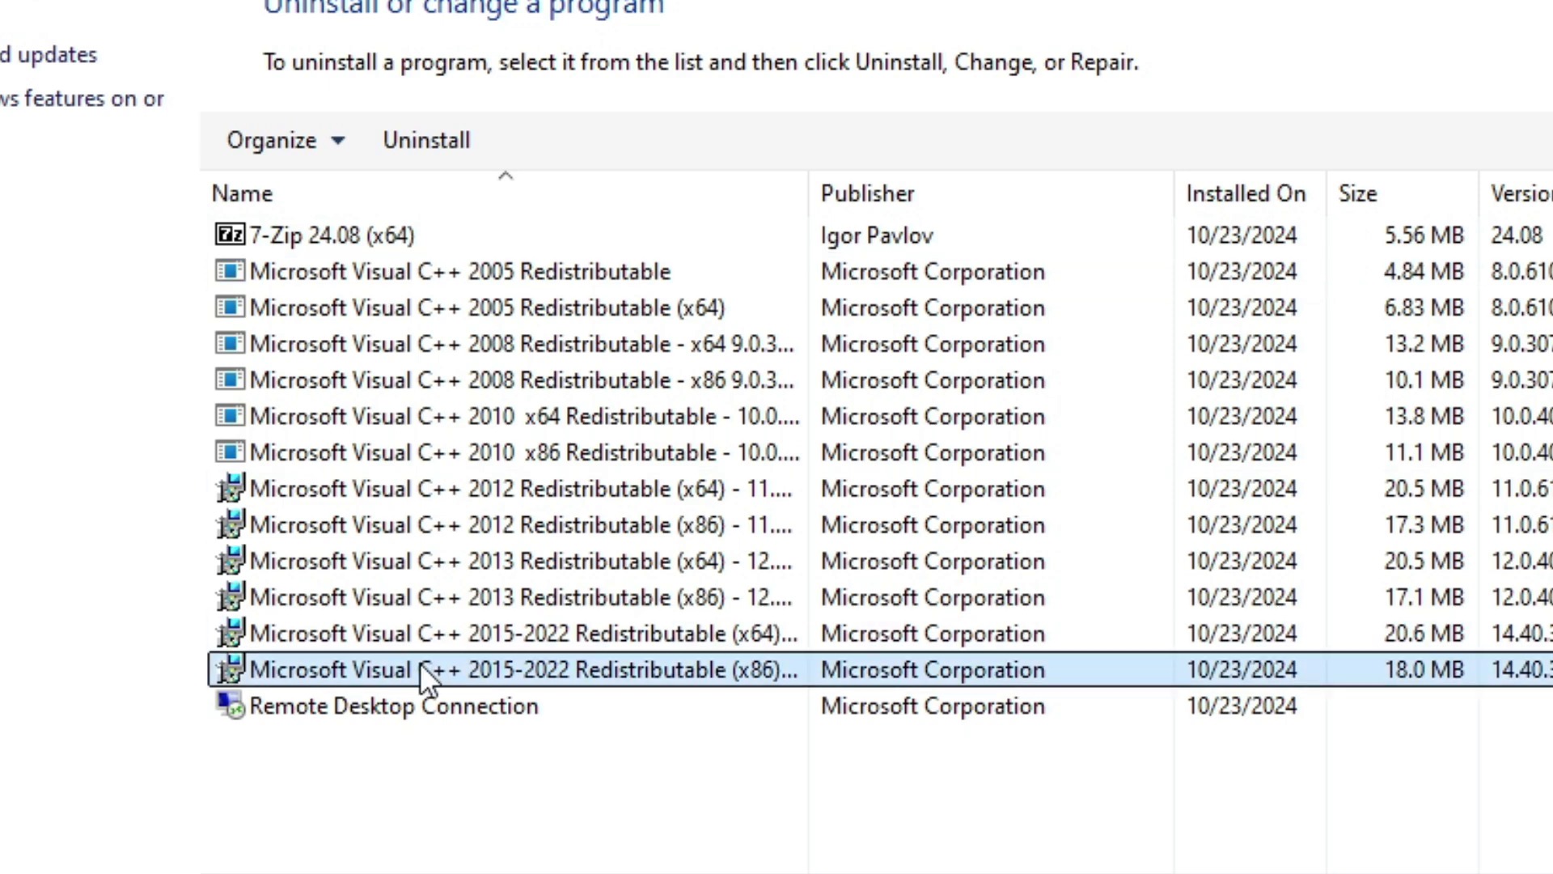
{"action": "left_click", "coordinate": [437, 709]}
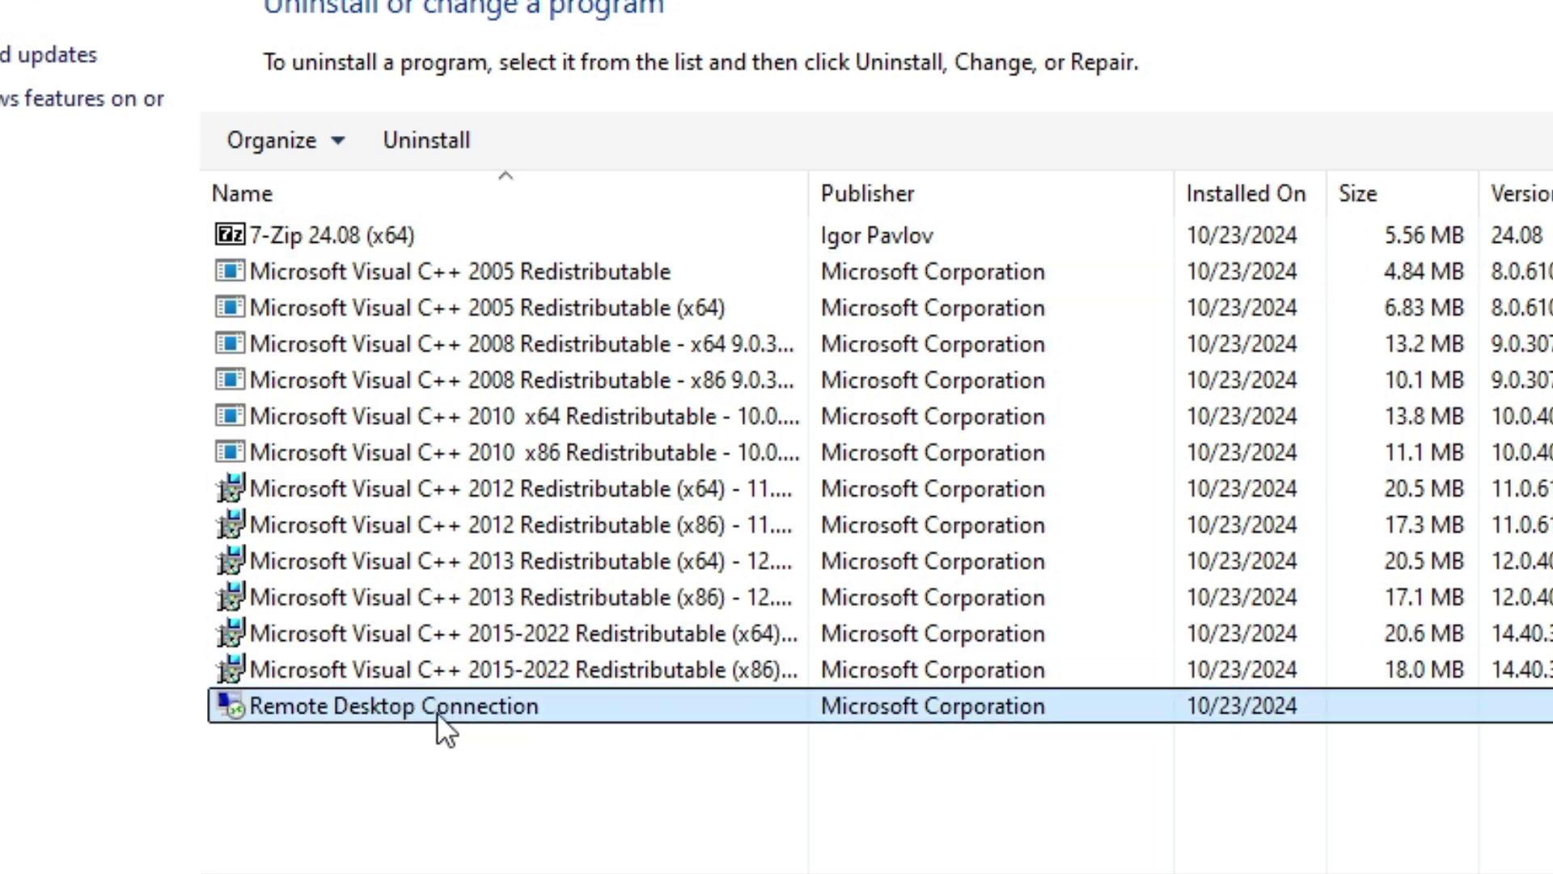
{"action": "left_click", "coordinate": [11, 59]}
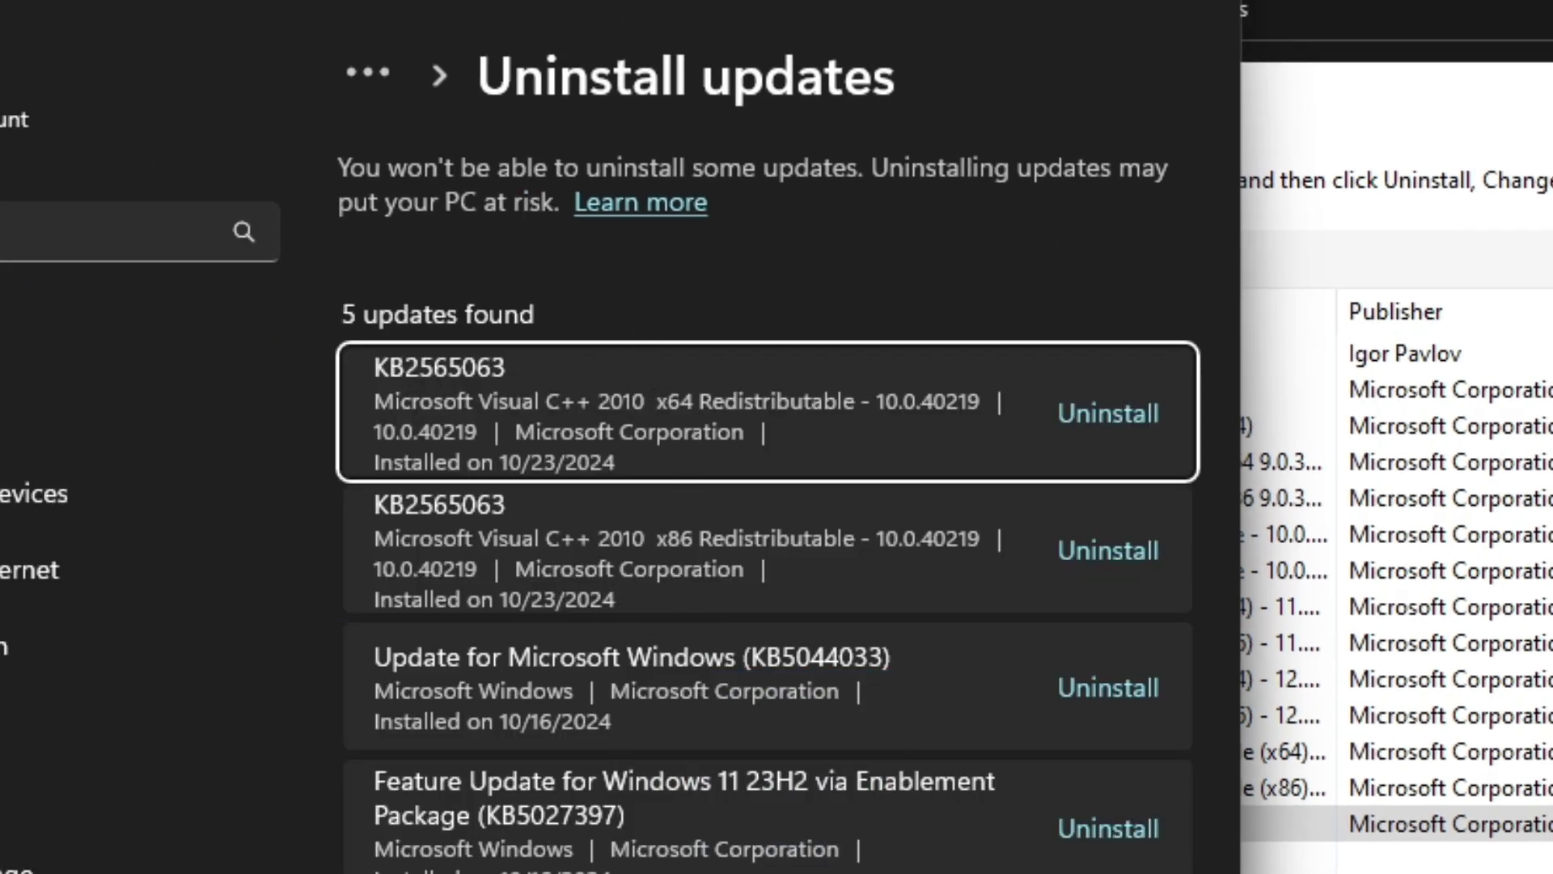
{"action": "left_click", "coordinate": [1206, 35]}
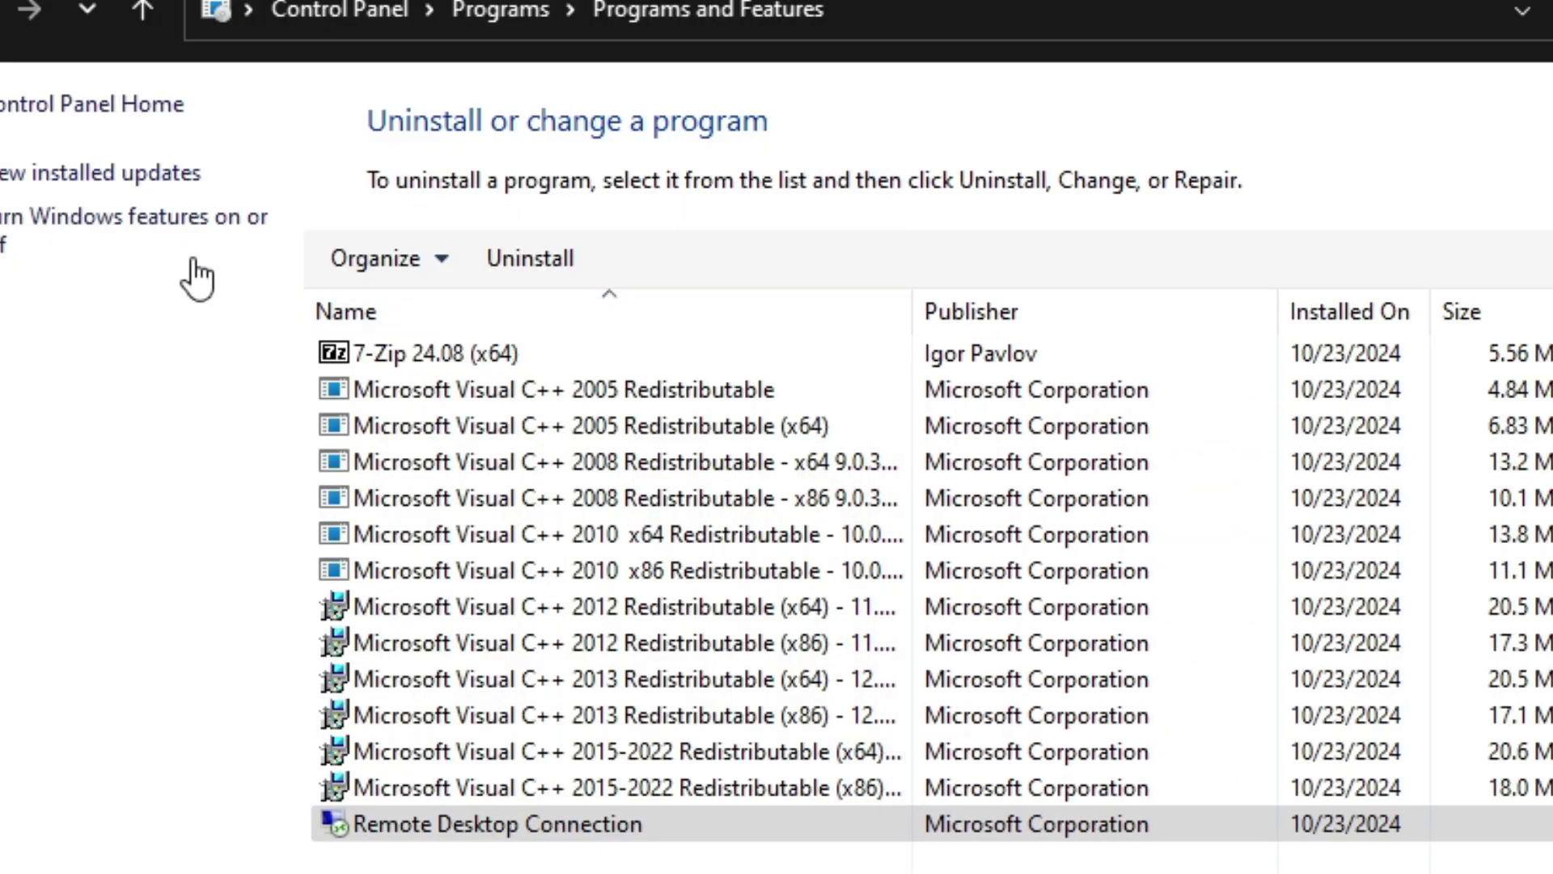
- Open the Windows Features list and examine the .NET Framework 3.5 and 4.8 entries and the other features
{"action": "left_click", "coordinate": [129, 250]}
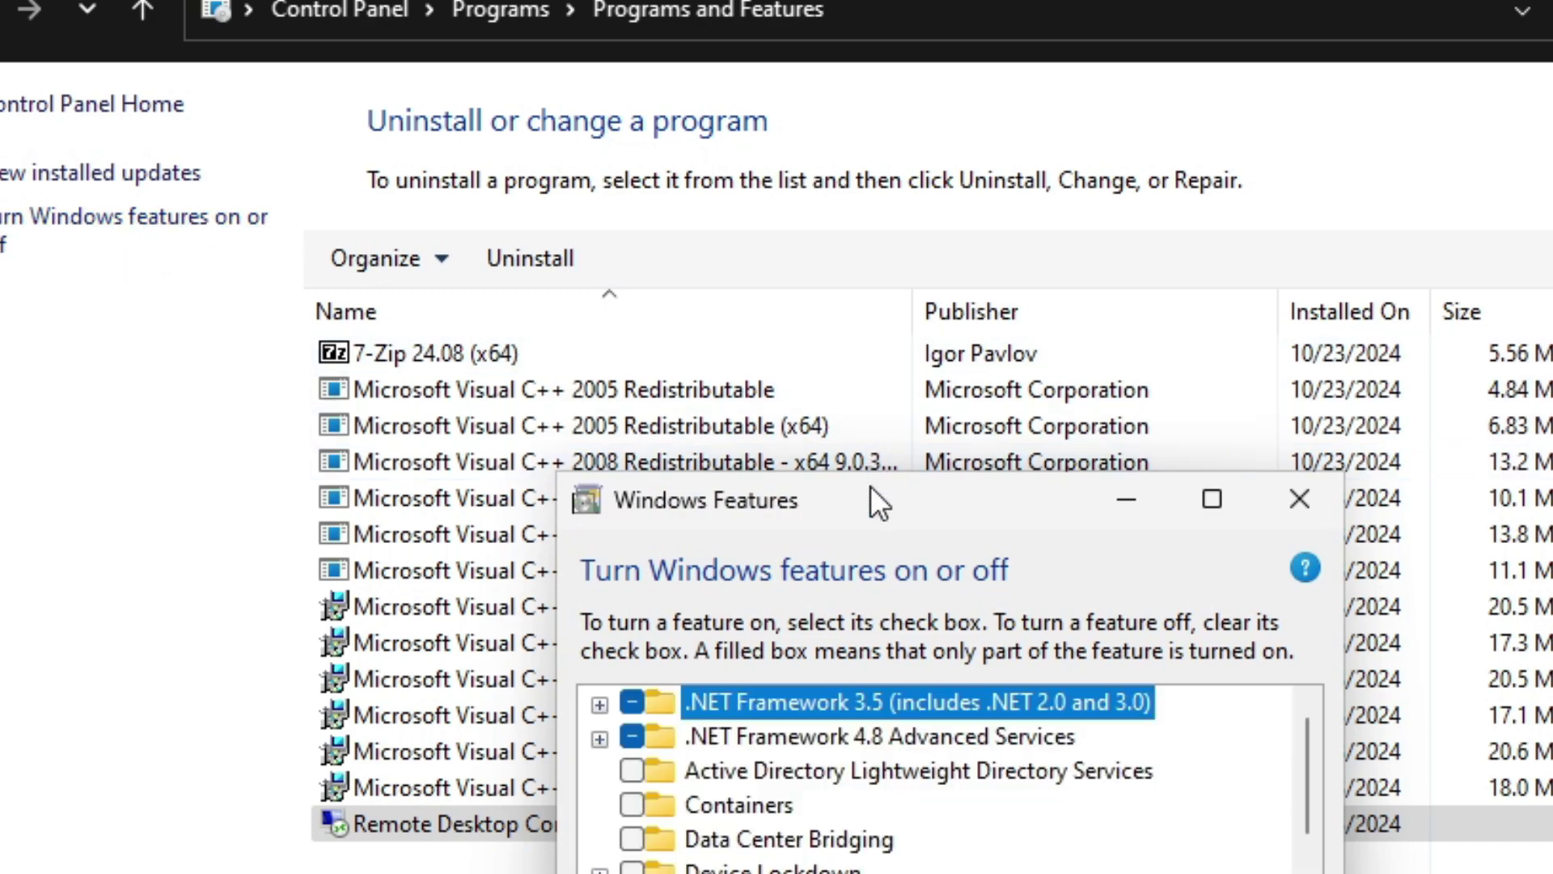
{"action": "left_click_drag", "start_coordinate": [870, 488], "coordinate": [1090, 62]}
{"action": "left_click", "coordinate": [1022, 305]}
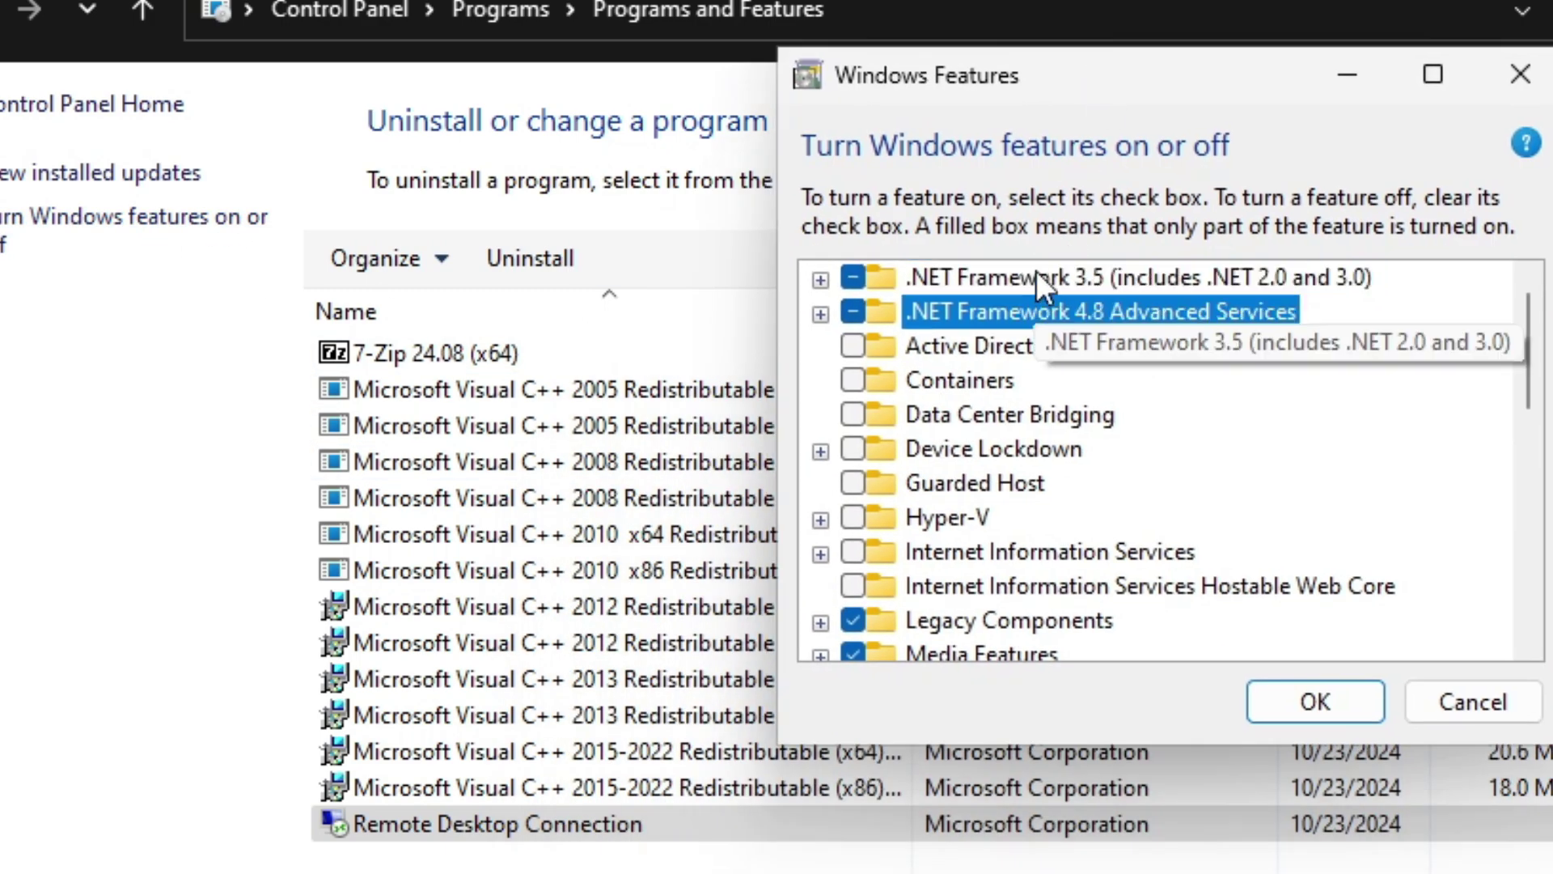
{"action": "left_click", "coordinate": [1046, 273]}
{"action": "scroll", "coordinate": [1163, 478], "scroll_direction": "down", "scroll_amount": 3}
{"action": "scroll", "coordinate": [1163, 479], "scroll_direction": "up", "scroll_amount": 1}
{"action": "scroll", "coordinate": [1161, 479], "scroll_direction": "up", "scroll_amount": 2}
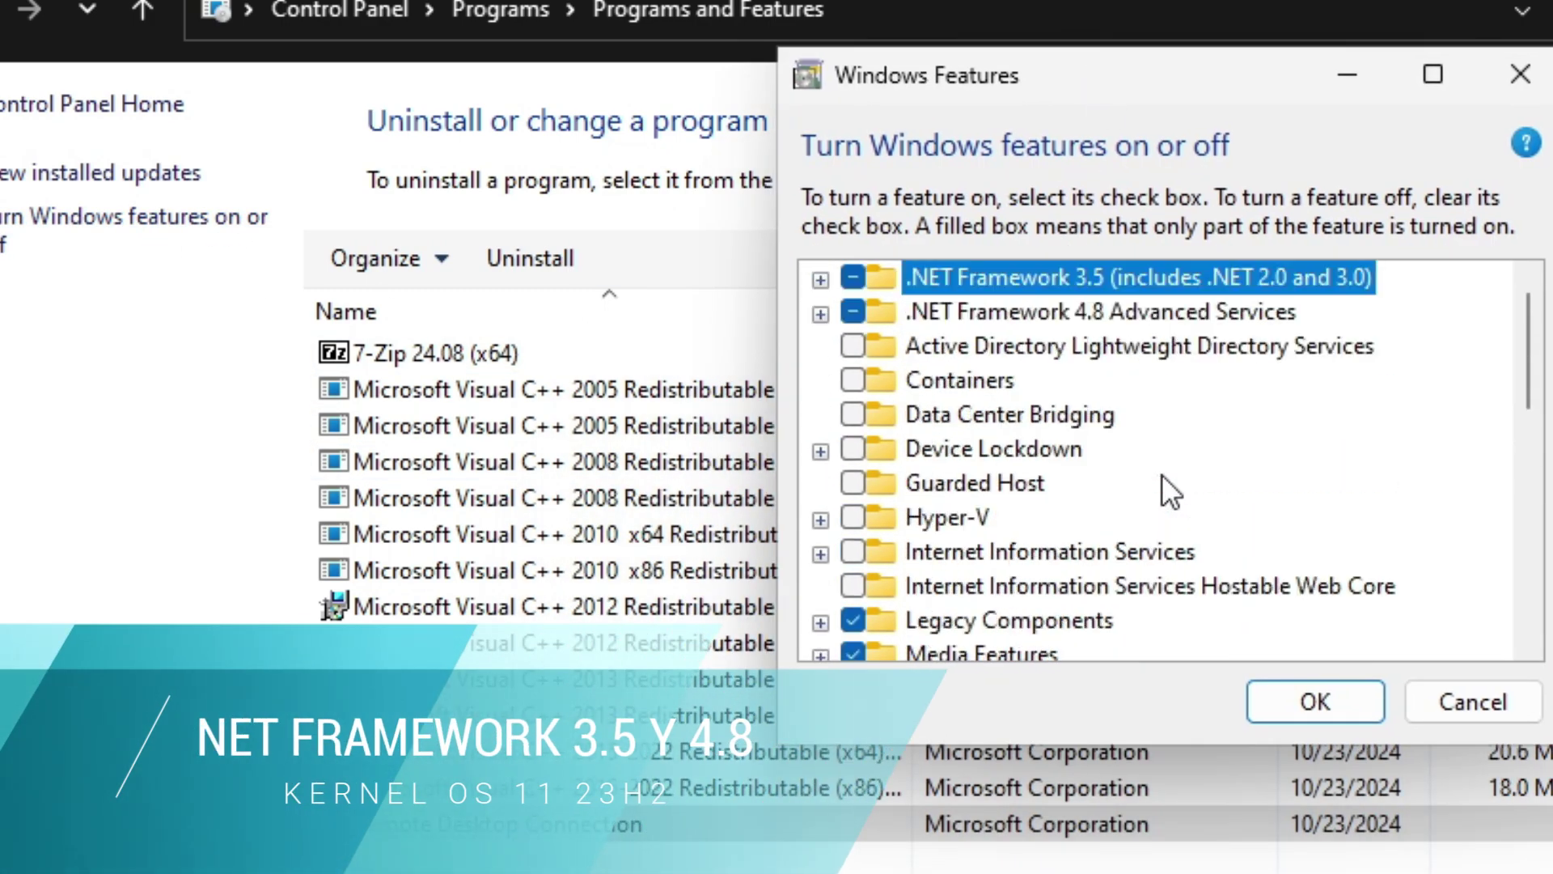
- Close the Windows Features and Programs and Features windows, and check the power plans offered from the desktop
{"action": "left_click", "coordinate": [1496, 702]}
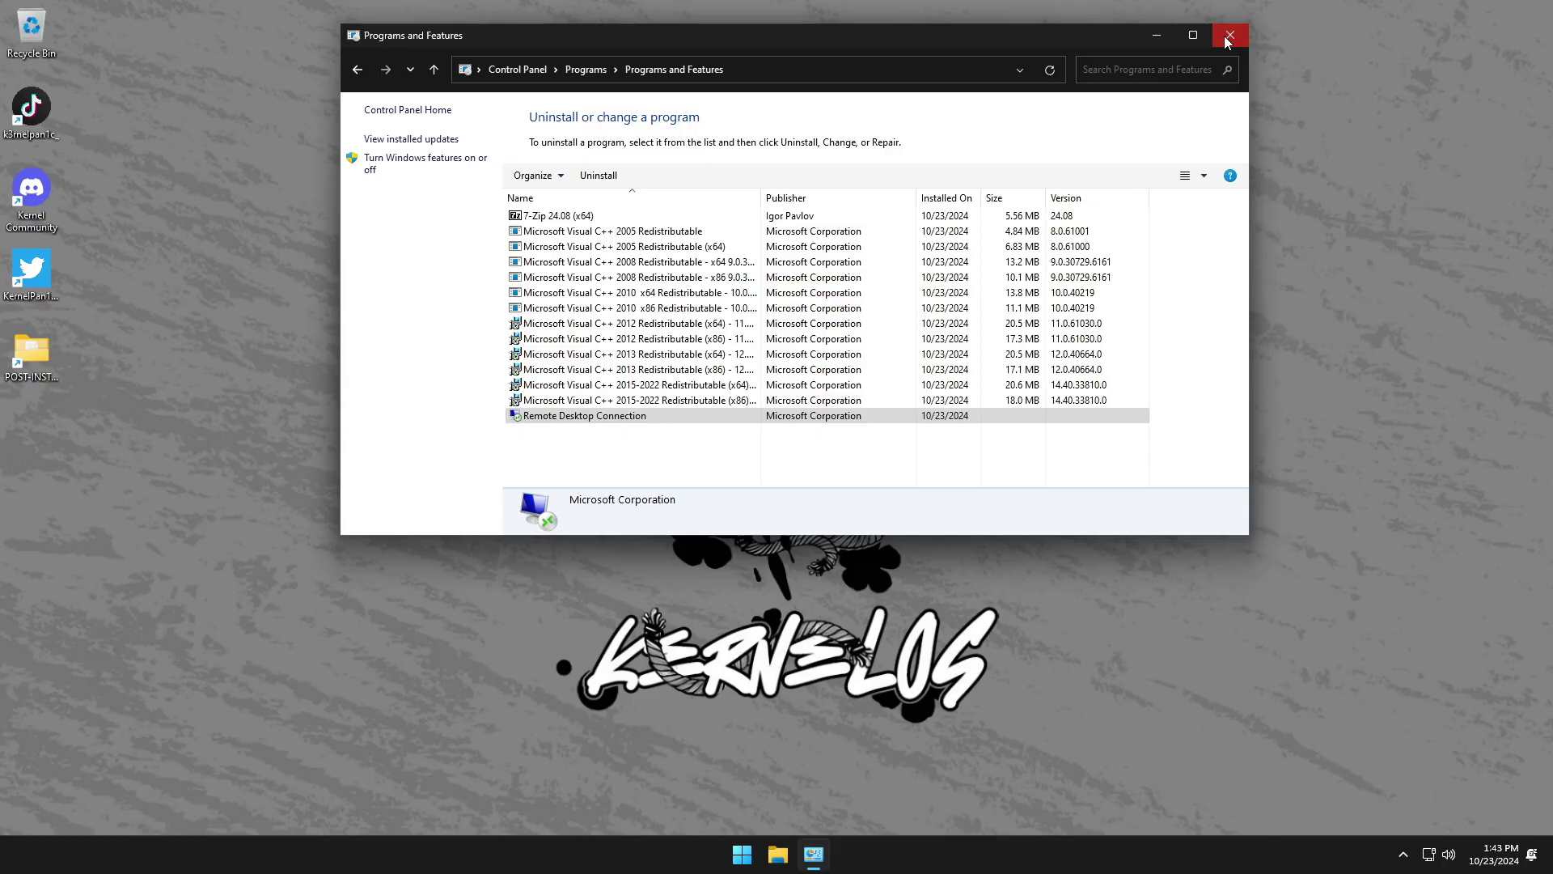
{"action": "left_click", "coordinate": [1220, 38]}
{"action": "right_click", "coordinate": [1316, 46]}
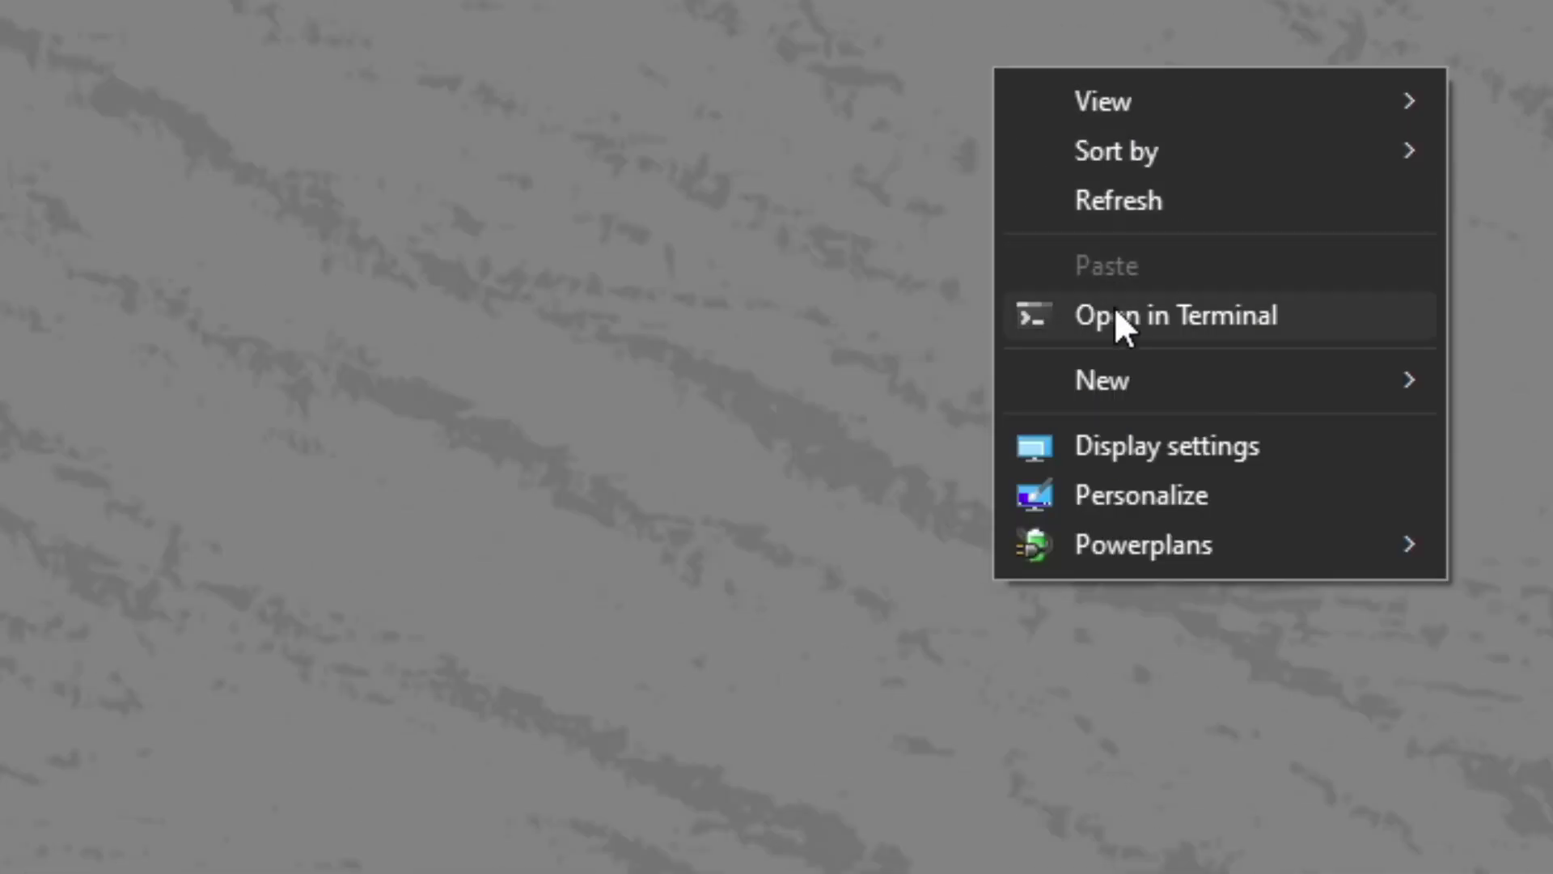
{"action": "mouse_move", "coordinate": [1362, 216]}
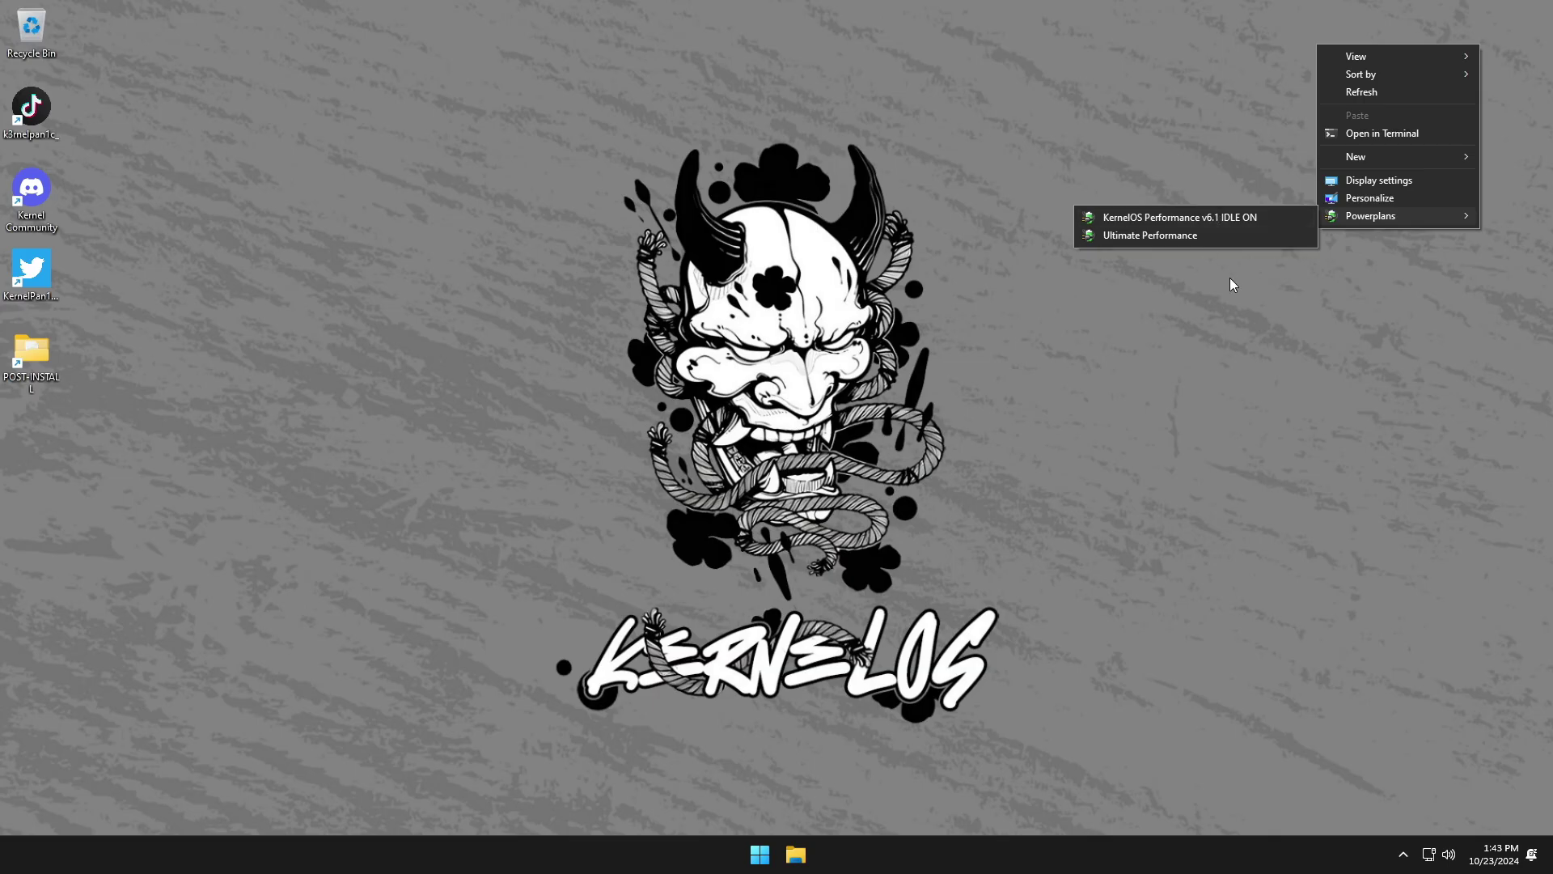
{"action": "left_click", "coordinate": [1232, 284]}
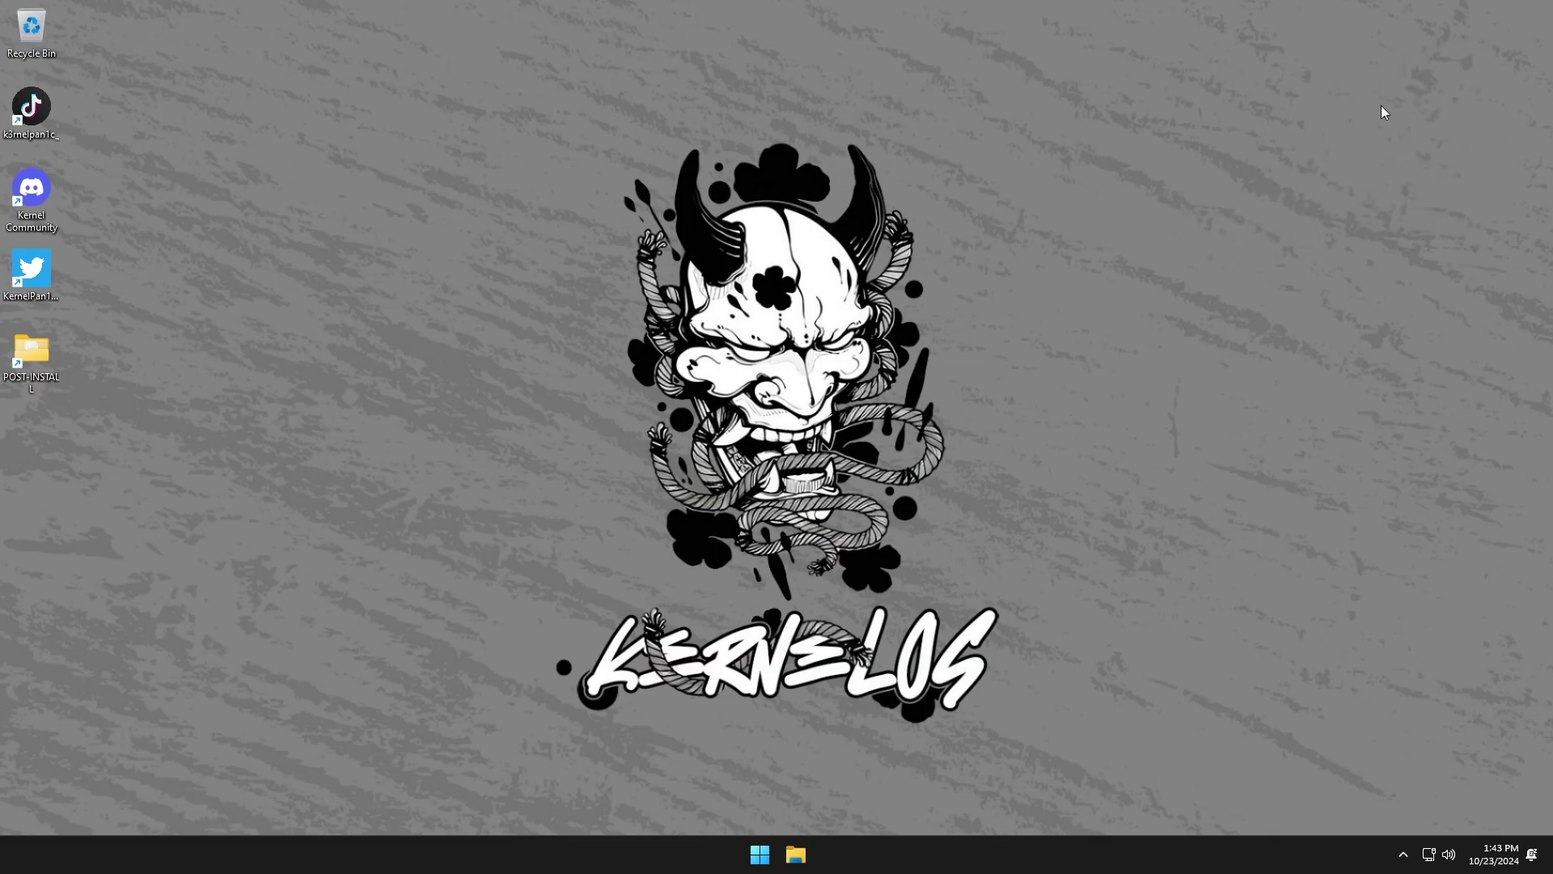
- Set the desktop icons to the small icon size
{"action": "right_click", "coordinate": [1362, 70]}
{"action": "mouse_move", "coordinate": [1361, 72]}
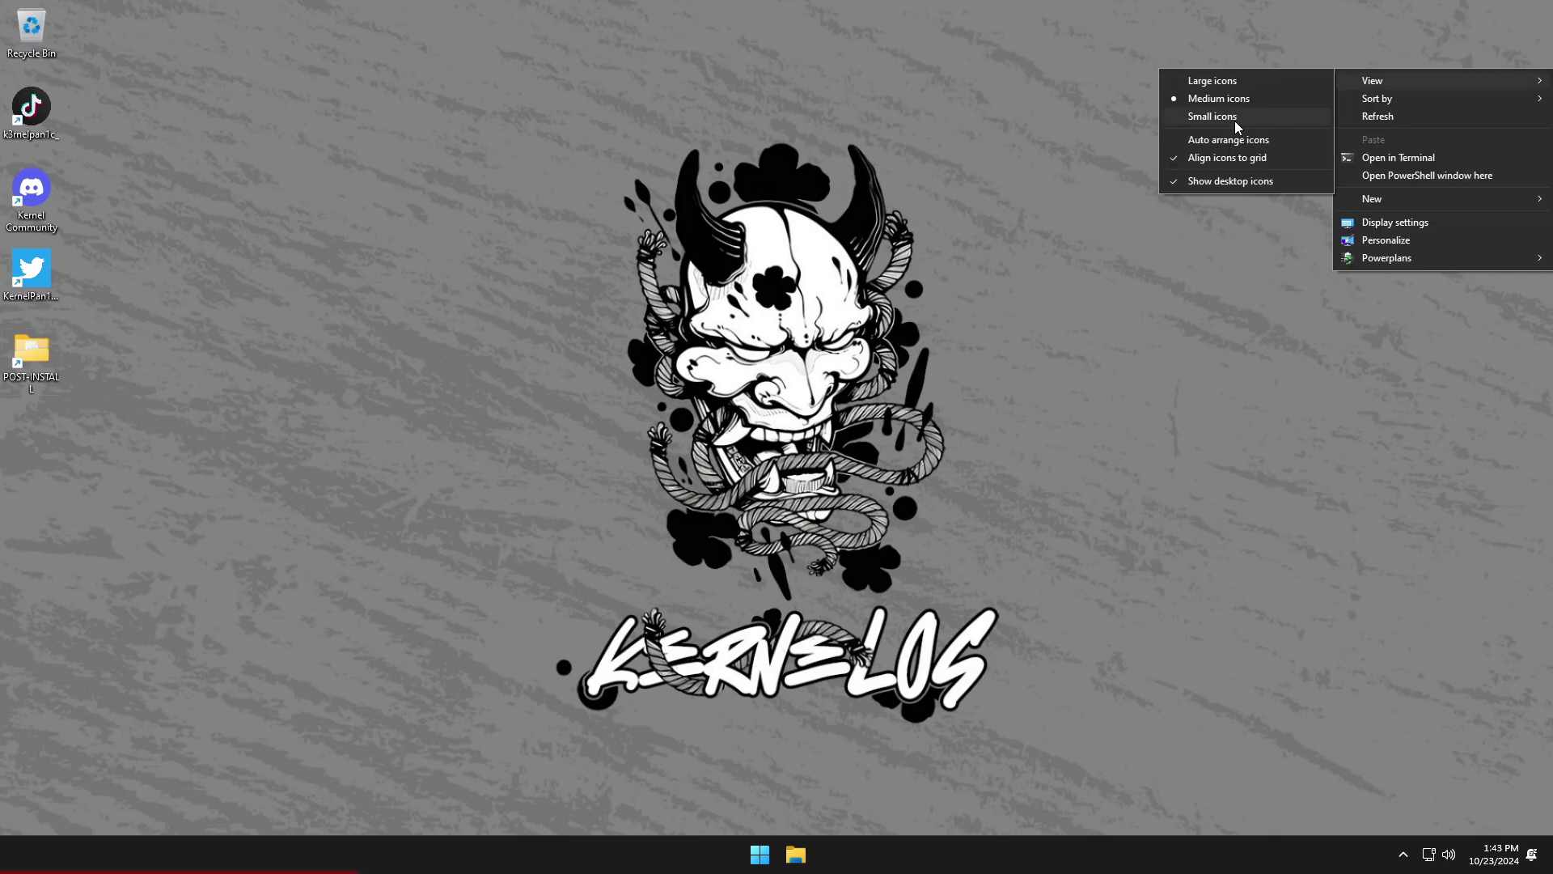
{"action": "left_click", "coordinate": [1234, 121]}
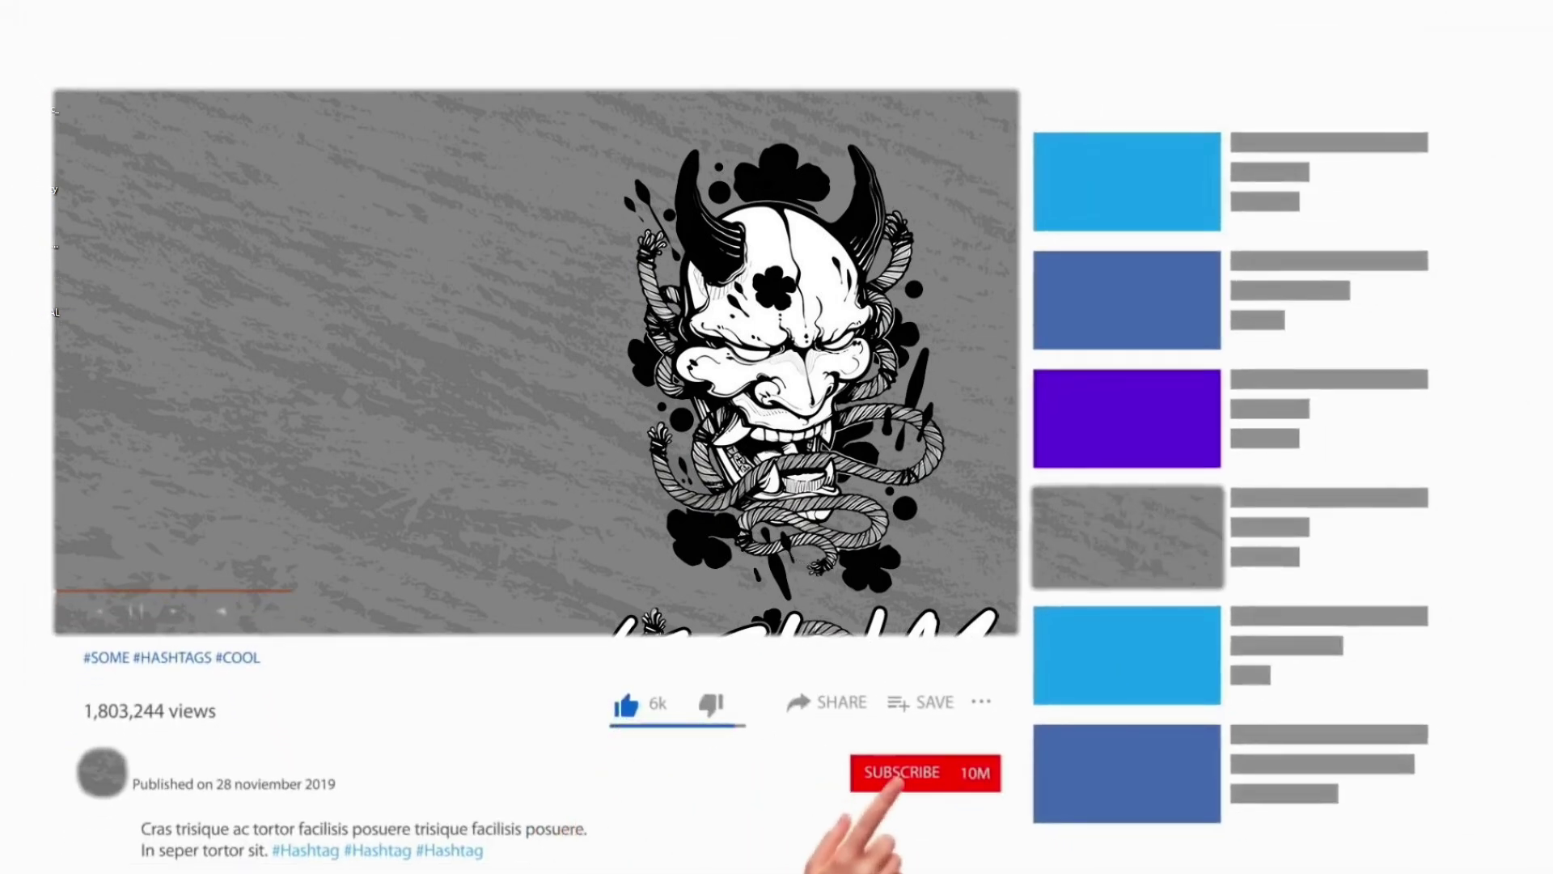
- Open Windows Settings full screen and show the list of installed apps
{"action": "key", "text": "super"}
{"action": "left_click", "coordinate": [583, 377]}
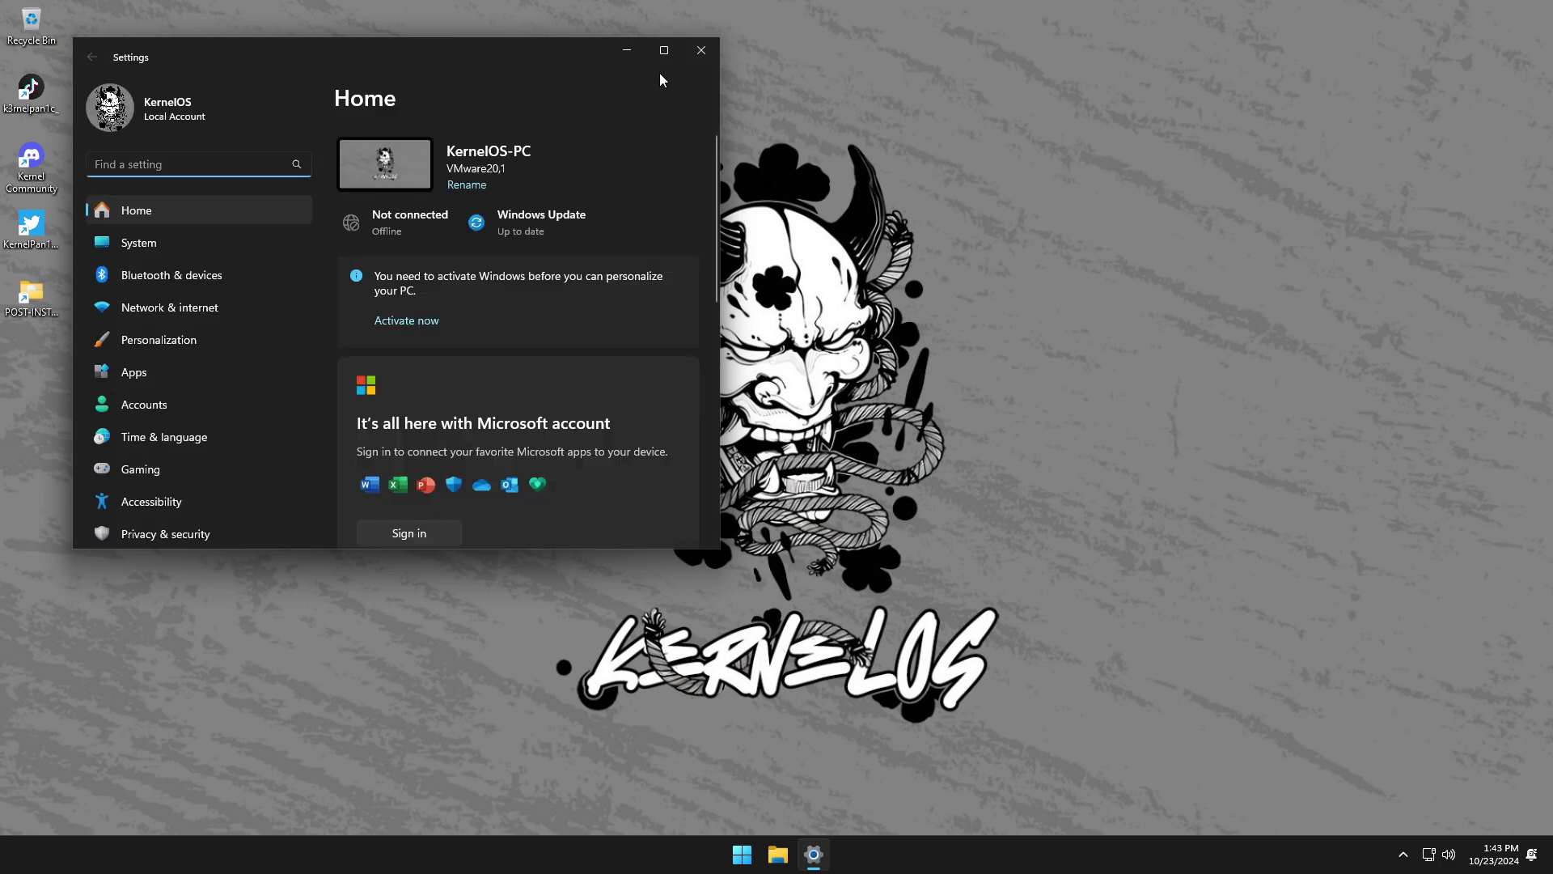
{"action": "left_click", "coordinate": [664, 50]}
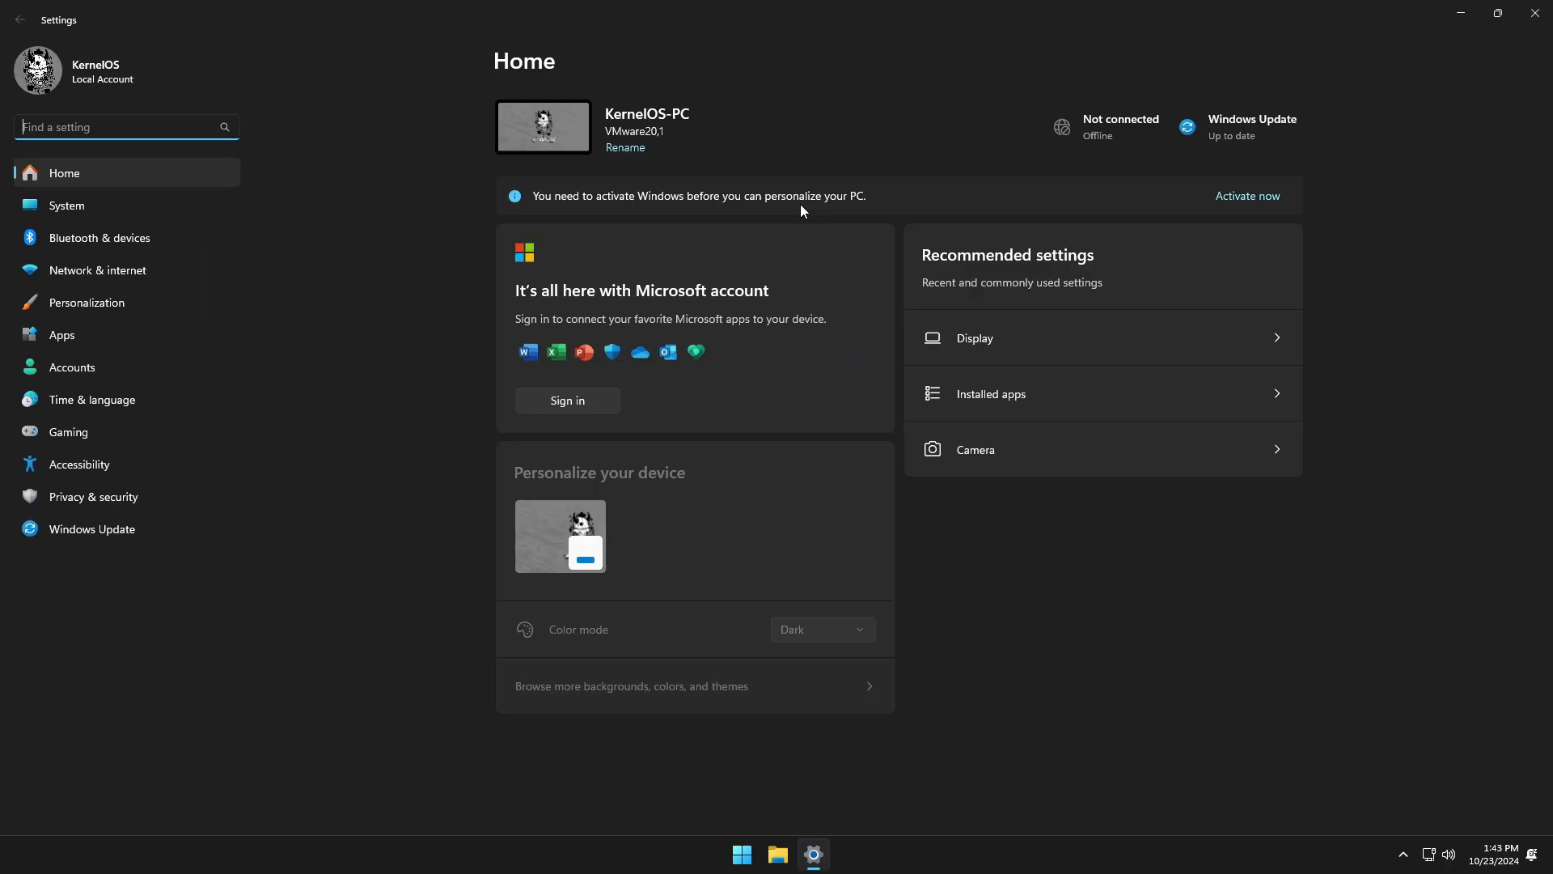
{"action": "left_click", "coordinate": [56, 333]}
{"action": "left_click", "coordinate": [628, 120]}
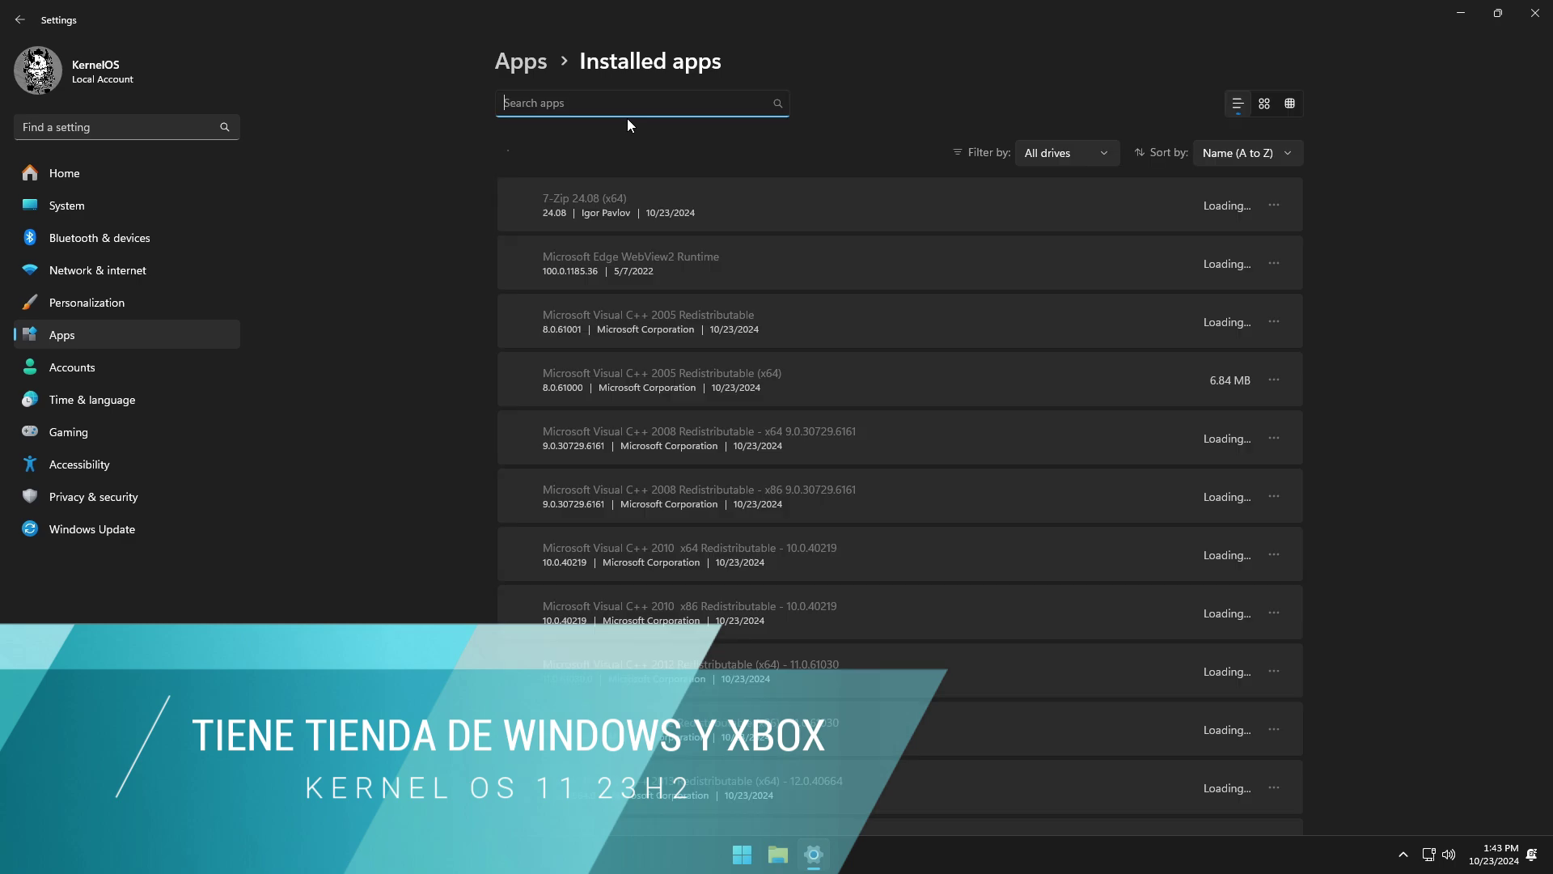
- Review the whole list of installed apps in Settings, from 7-Zip to Xbox Live
{"action": "scroll", "coordinate": [686, 343], "scroll_direction": "down", "scroll_amount": 10}
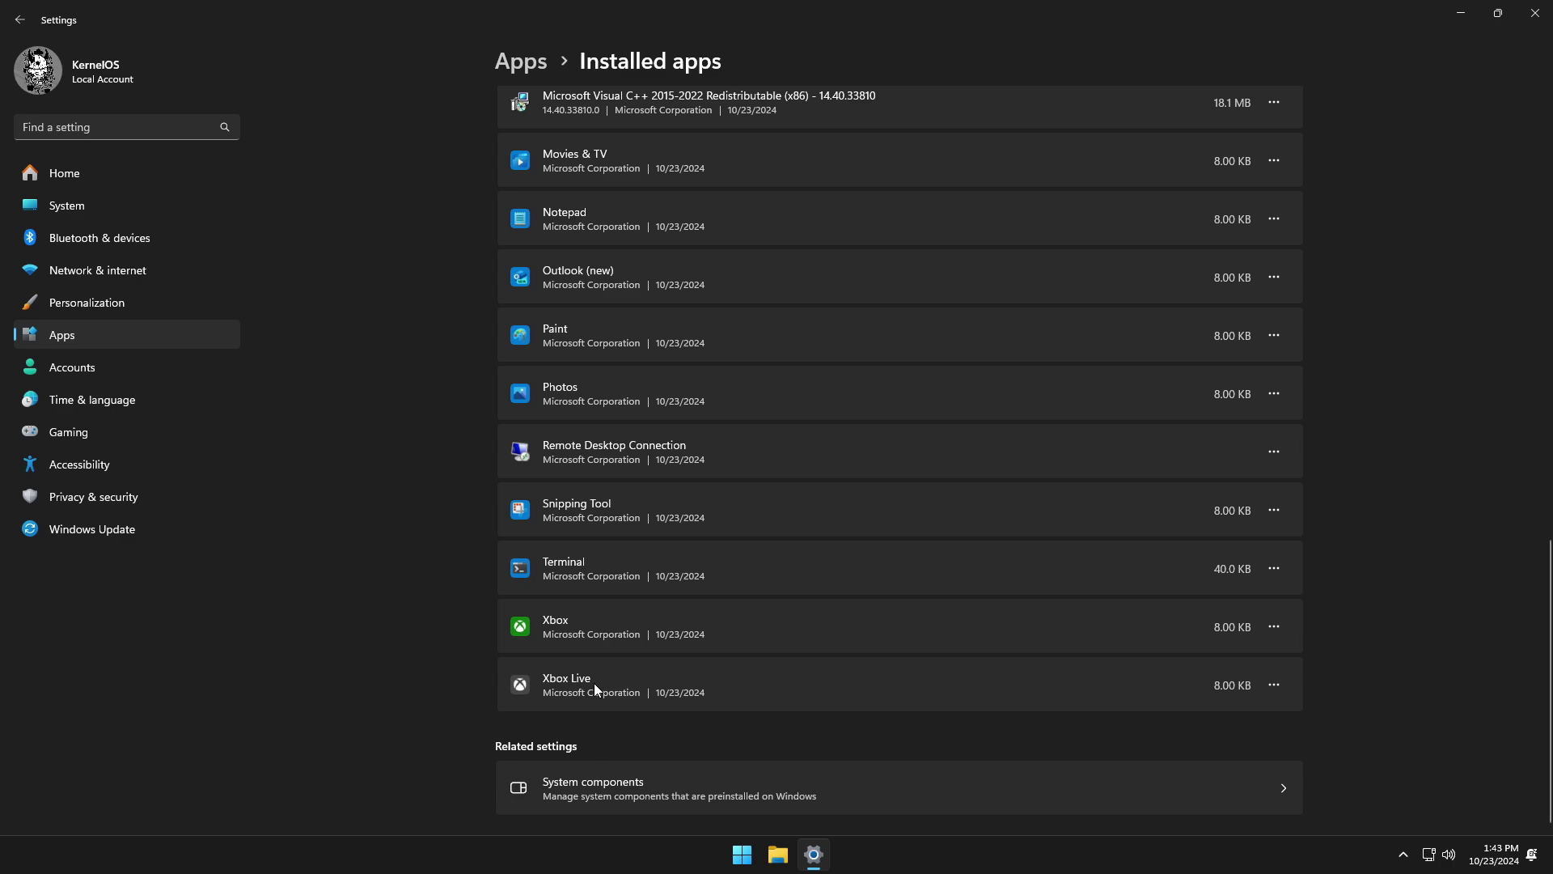
{"action": "scroll", "coordinate": [631, 626], "scroll_direction": "up", "scroll_amount": 4}
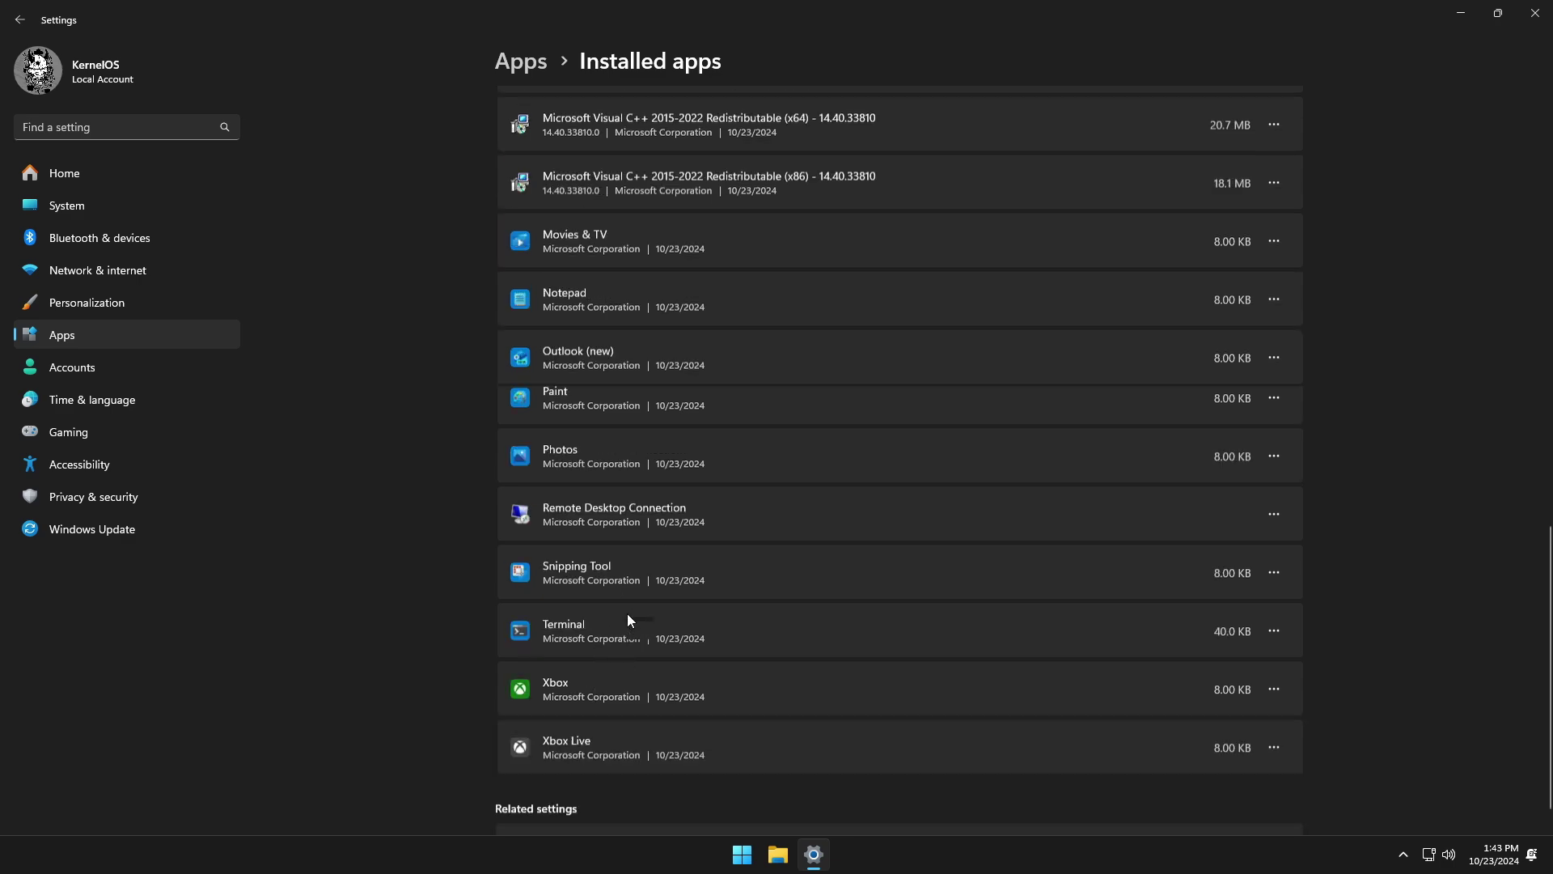
{"action": "scroll", "coordinate": [628, 613], "scroll_direction": "up", "scroll_amount": 10}
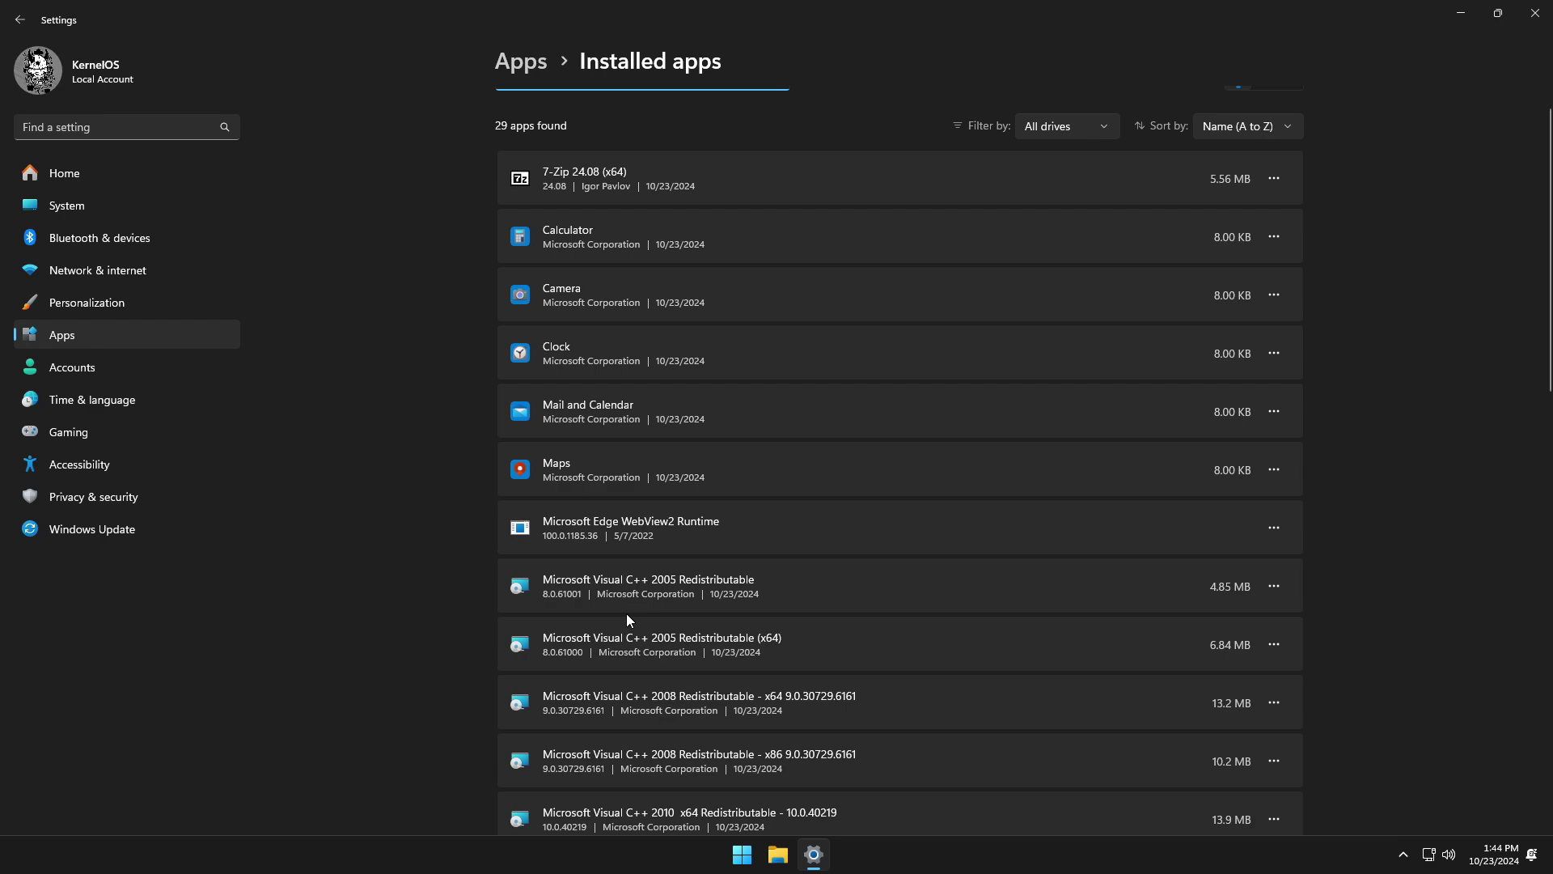
{"action": "scroll", "coordinate": [627, 617], "scroll_direction": "down", "scroll_amount": 7}
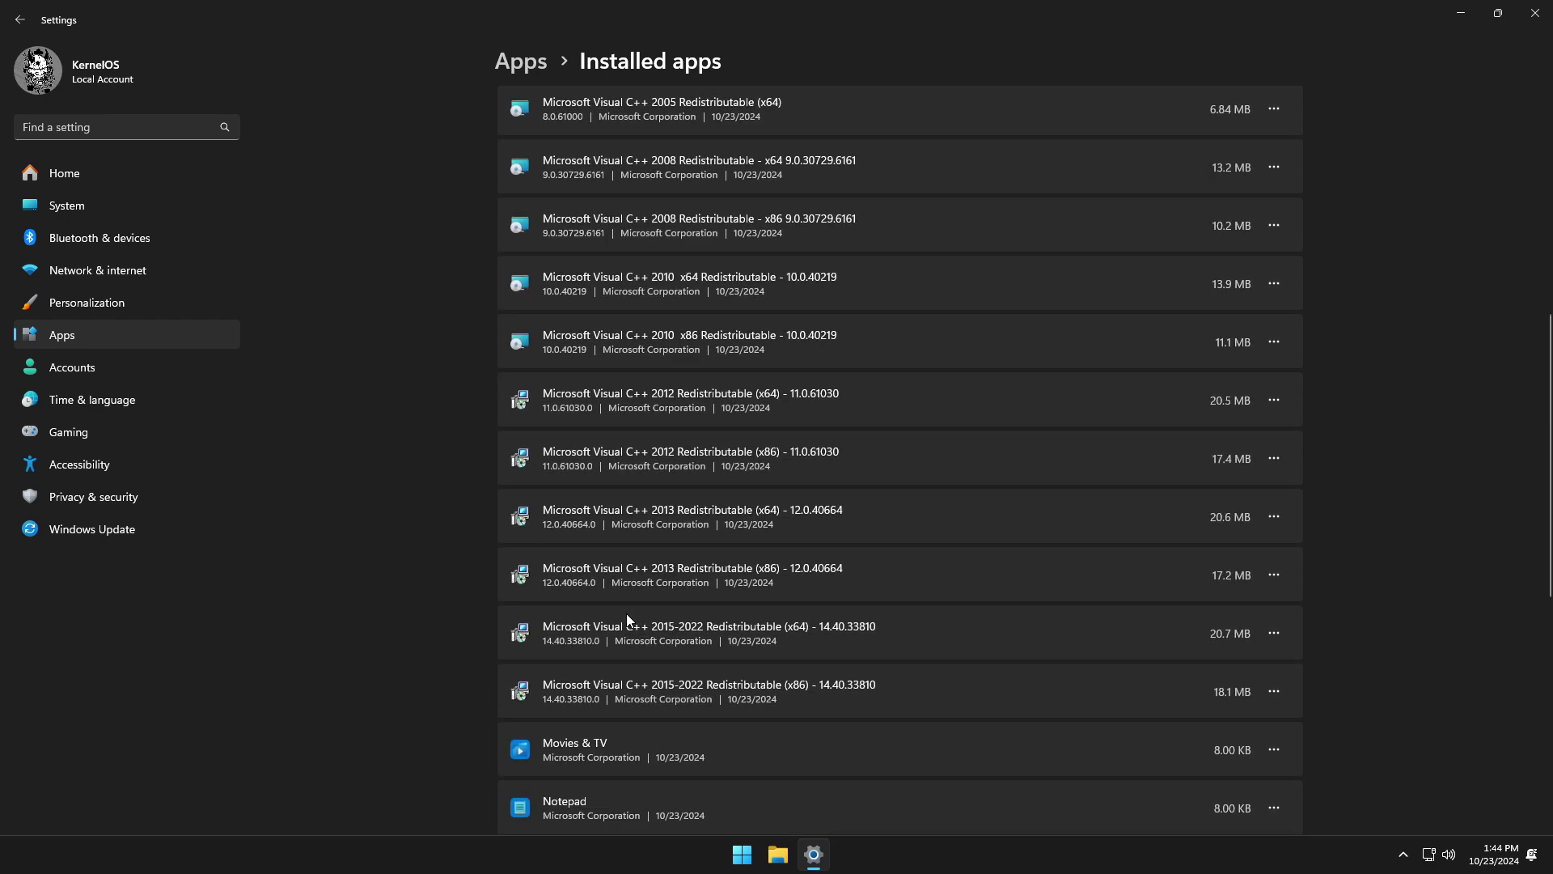
{"action": "scroll", "coordinate": [627, 617], "scroll_direction": "down", "scroll_amount": 7}
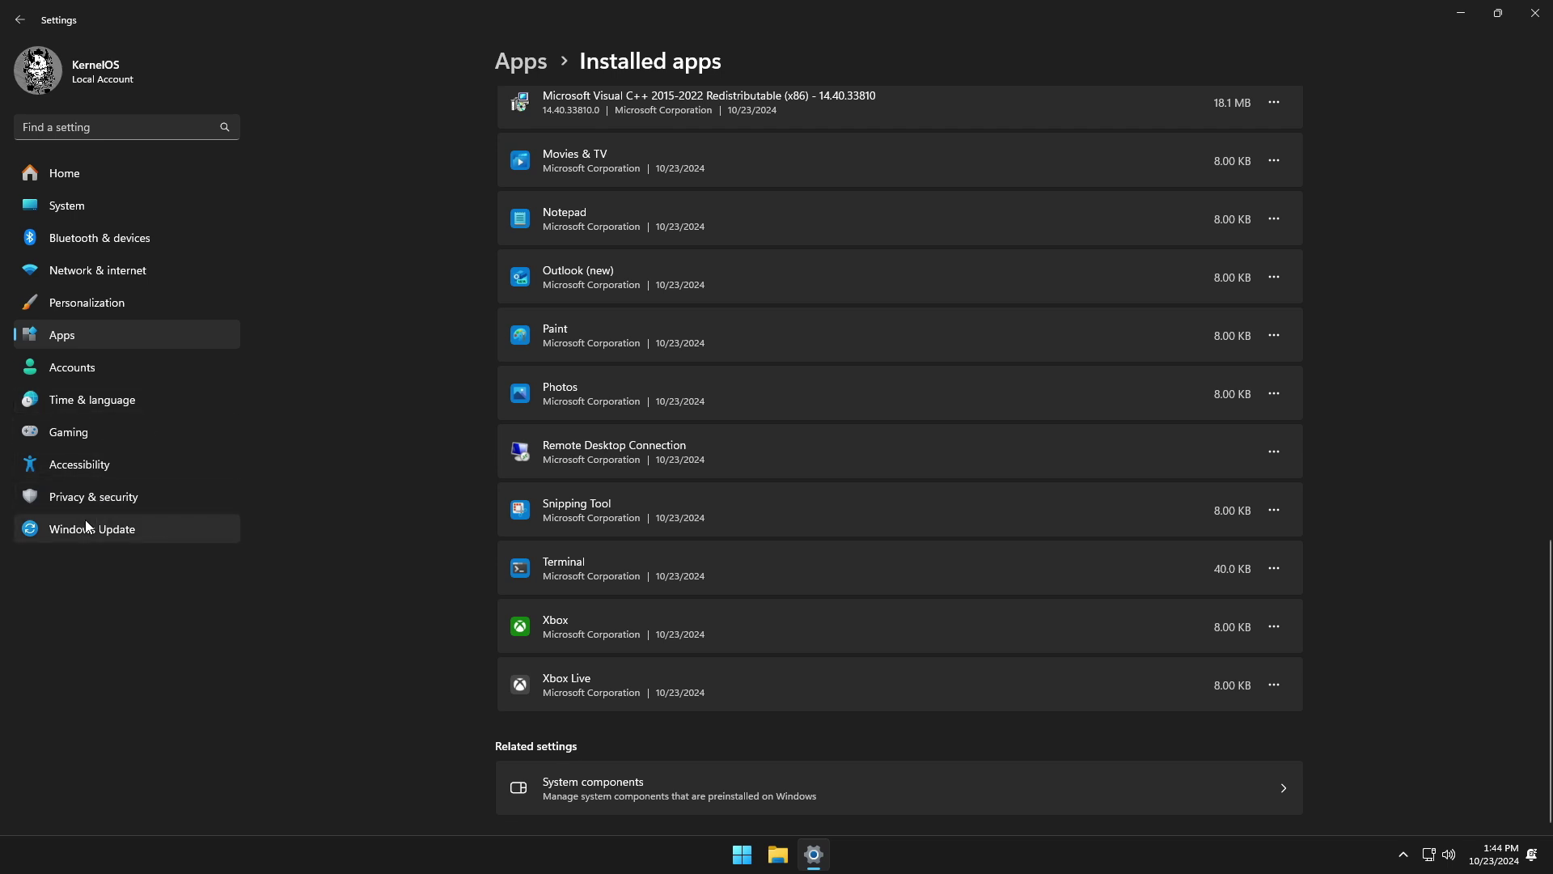
- Check the Privacy & security page in Settings, and close Settings
{"action": "left_click", "coordinate": [94, 495]}
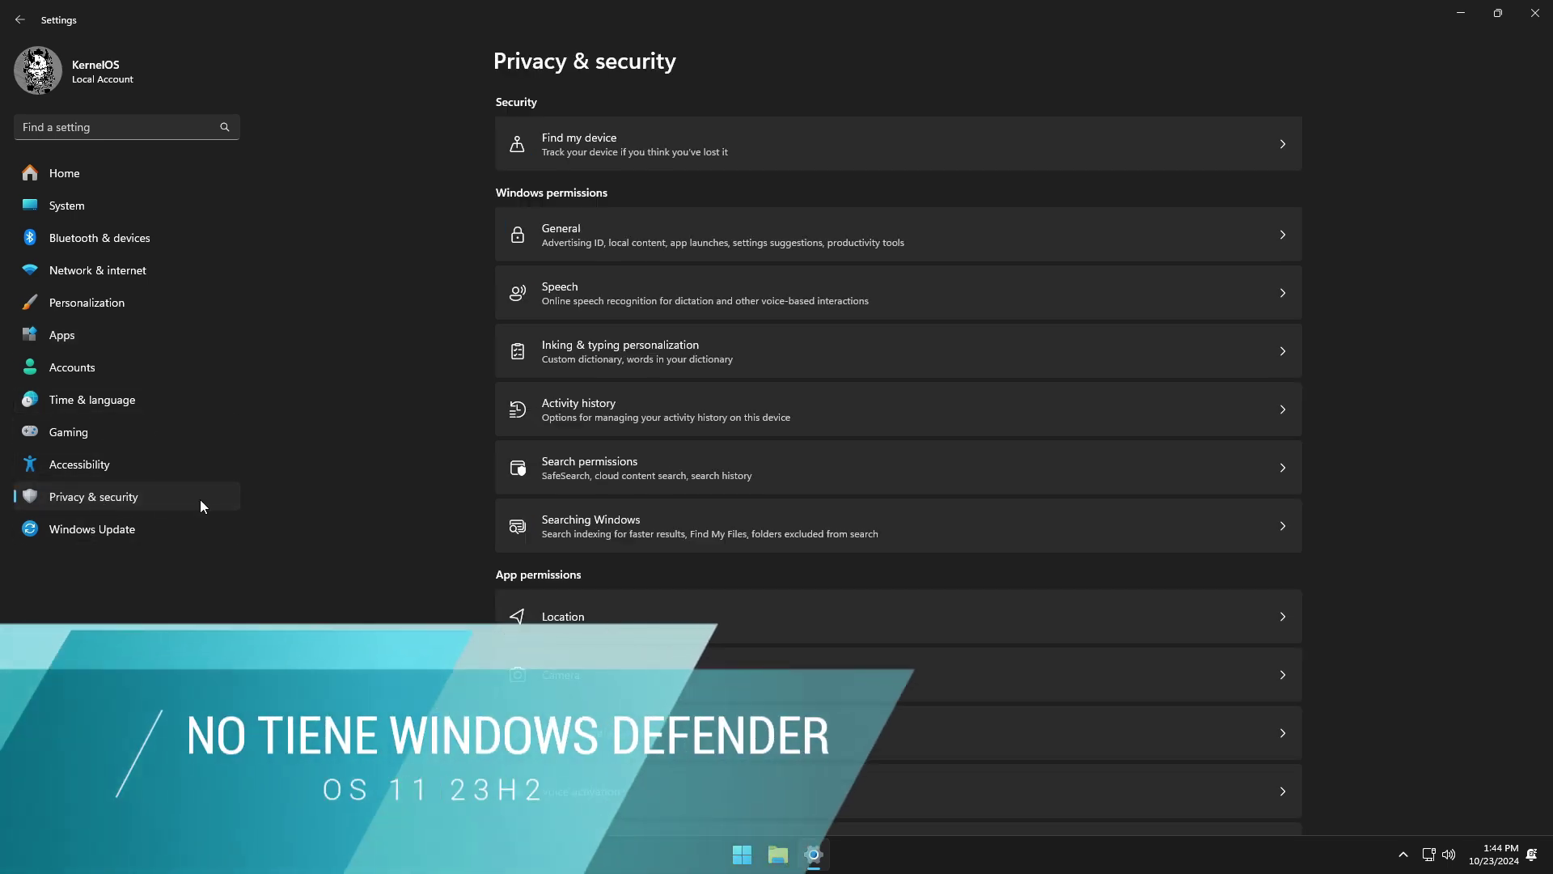
{"action": "left_click", "coordinate": [73, 527]}
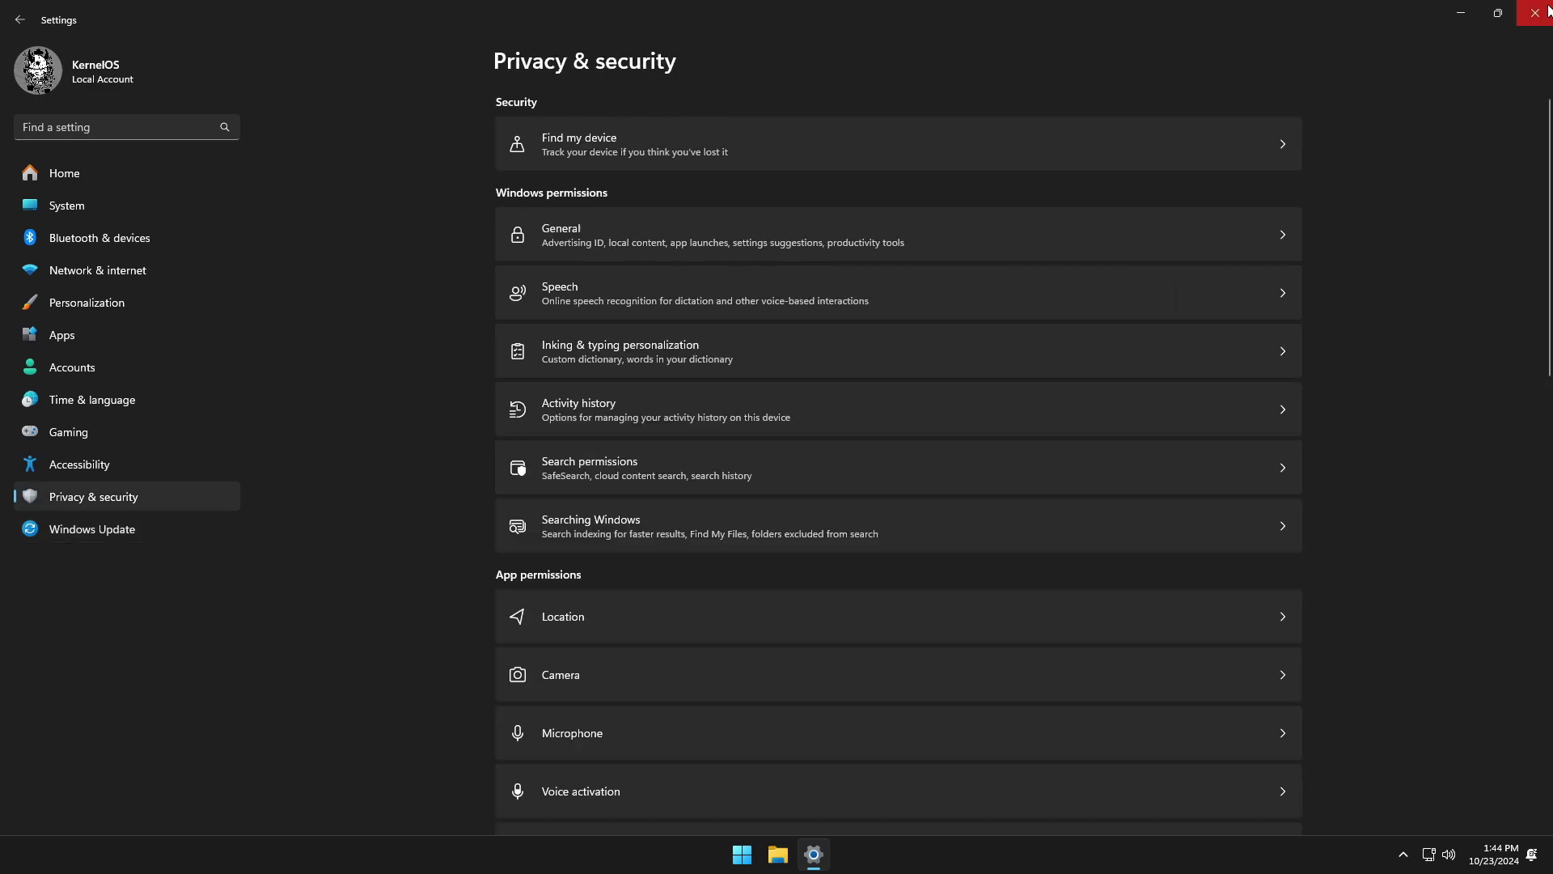
{"action": "left_click", "coordinate": [1547, 10]}
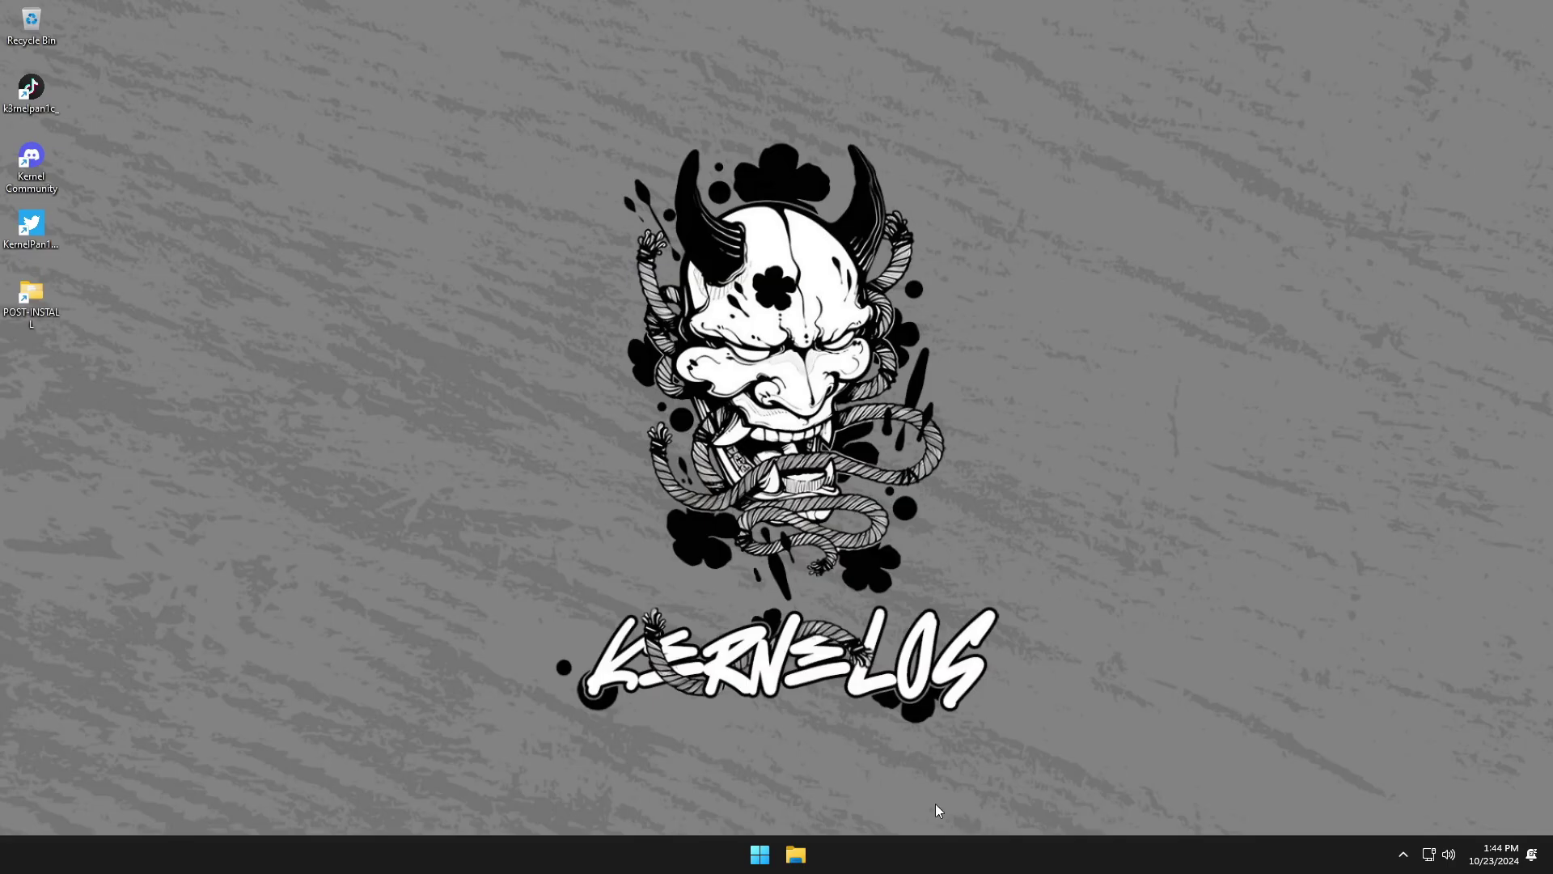
- Find Microsoft Store by searching for "store", open it and install its latest version
{"action": "left_click", "coordinate": [761, 854]}
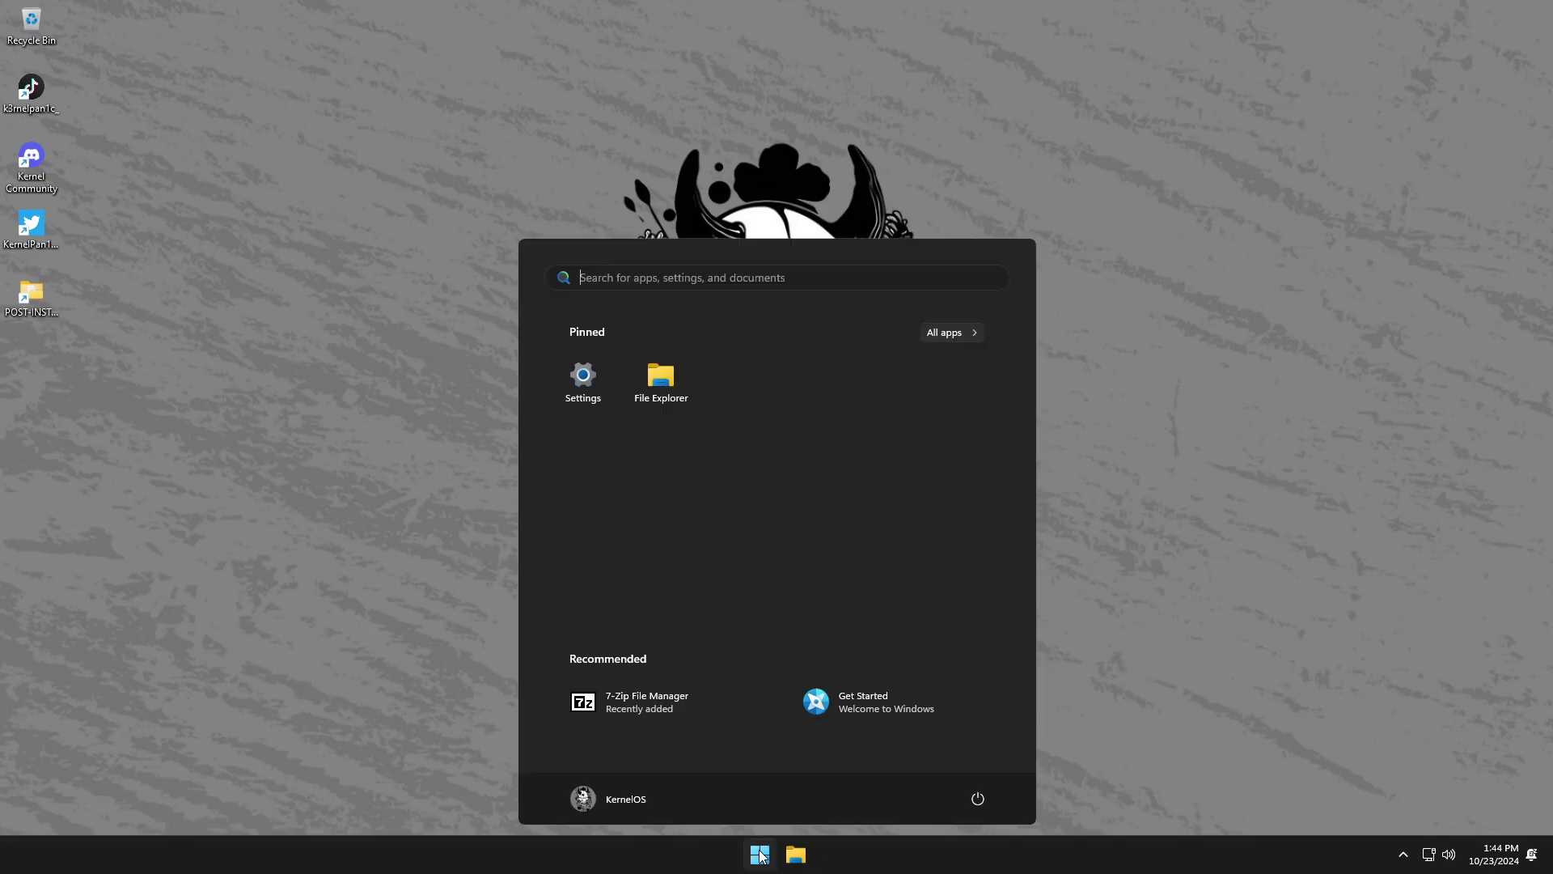
{"action": "type", "text": "store"}
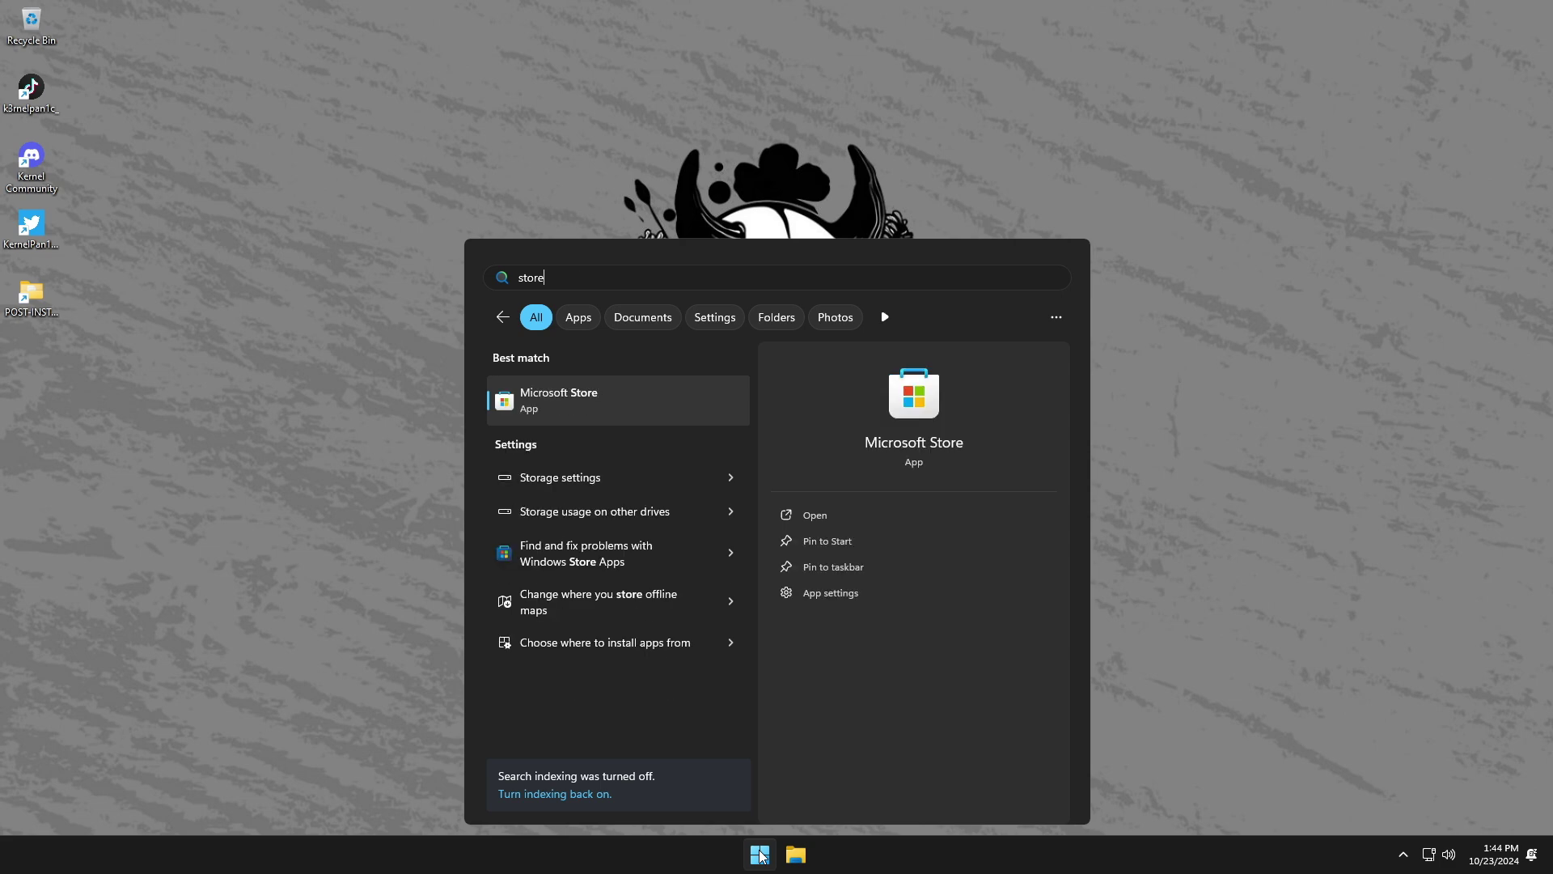
{"action": "left_click", "coordinate": [580, 394]}
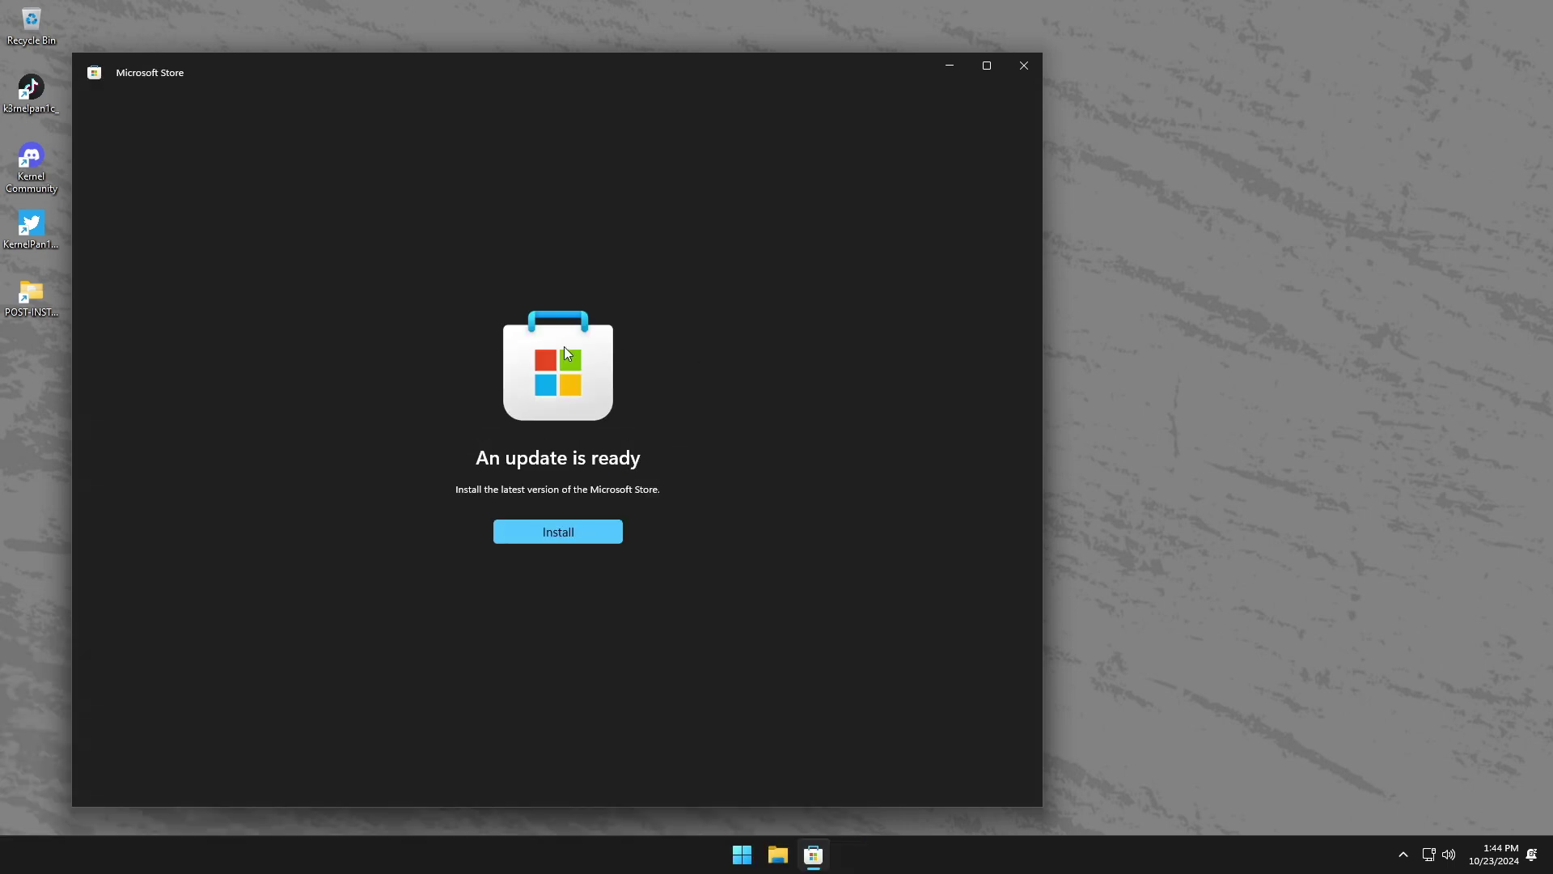
{"action": "left_click", "coordinate": [558, 534]}
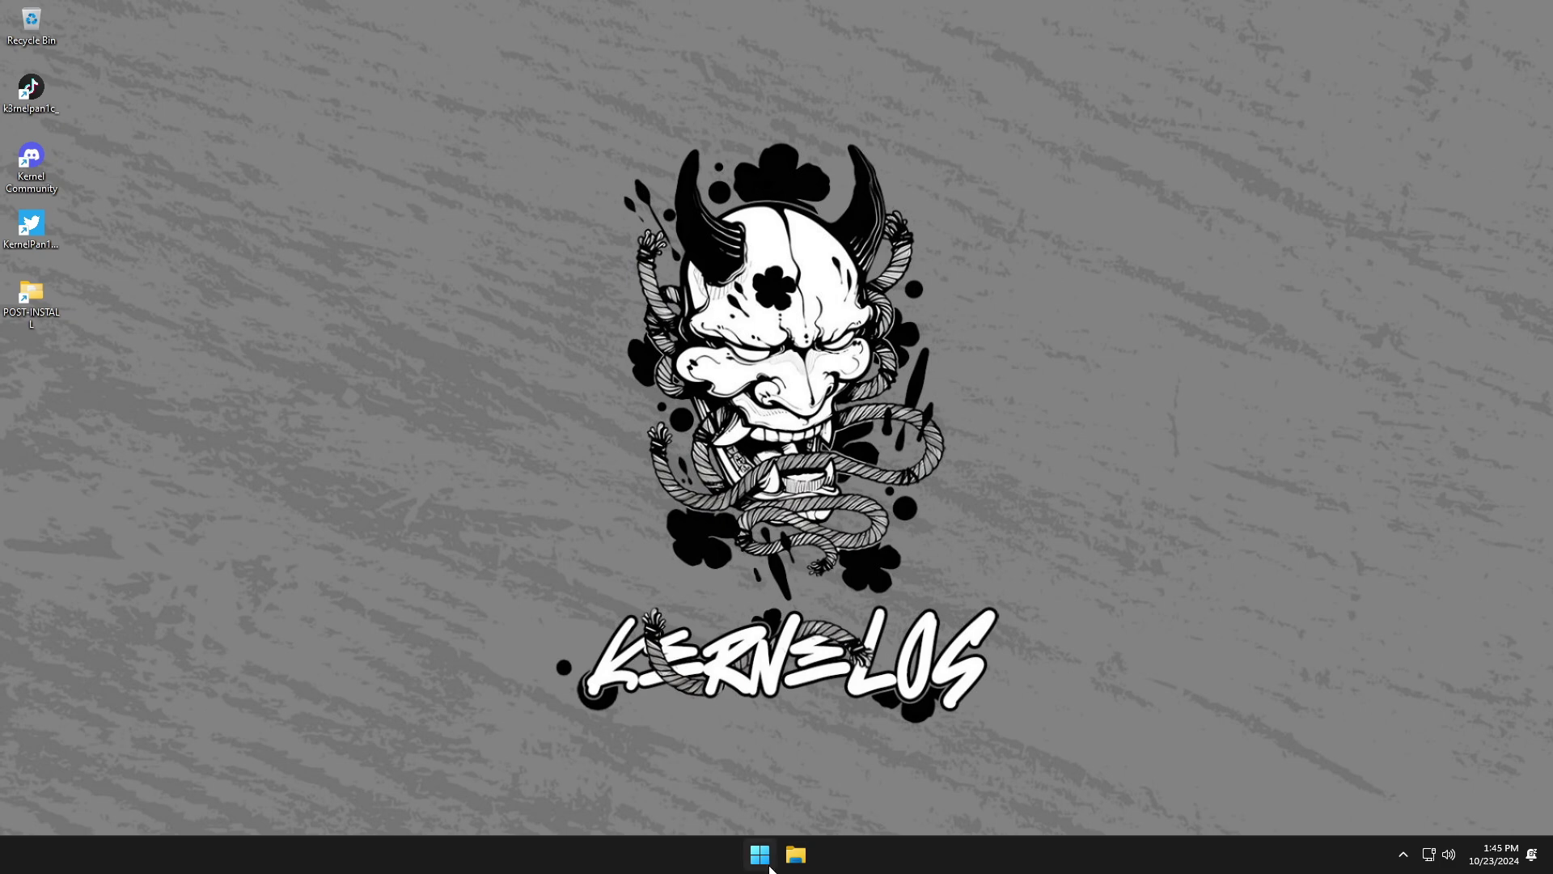
- Reopen Microsoft Store by searching for "store", and maximize its window
{"action": "left_click", "coordinate": [760, 857]}
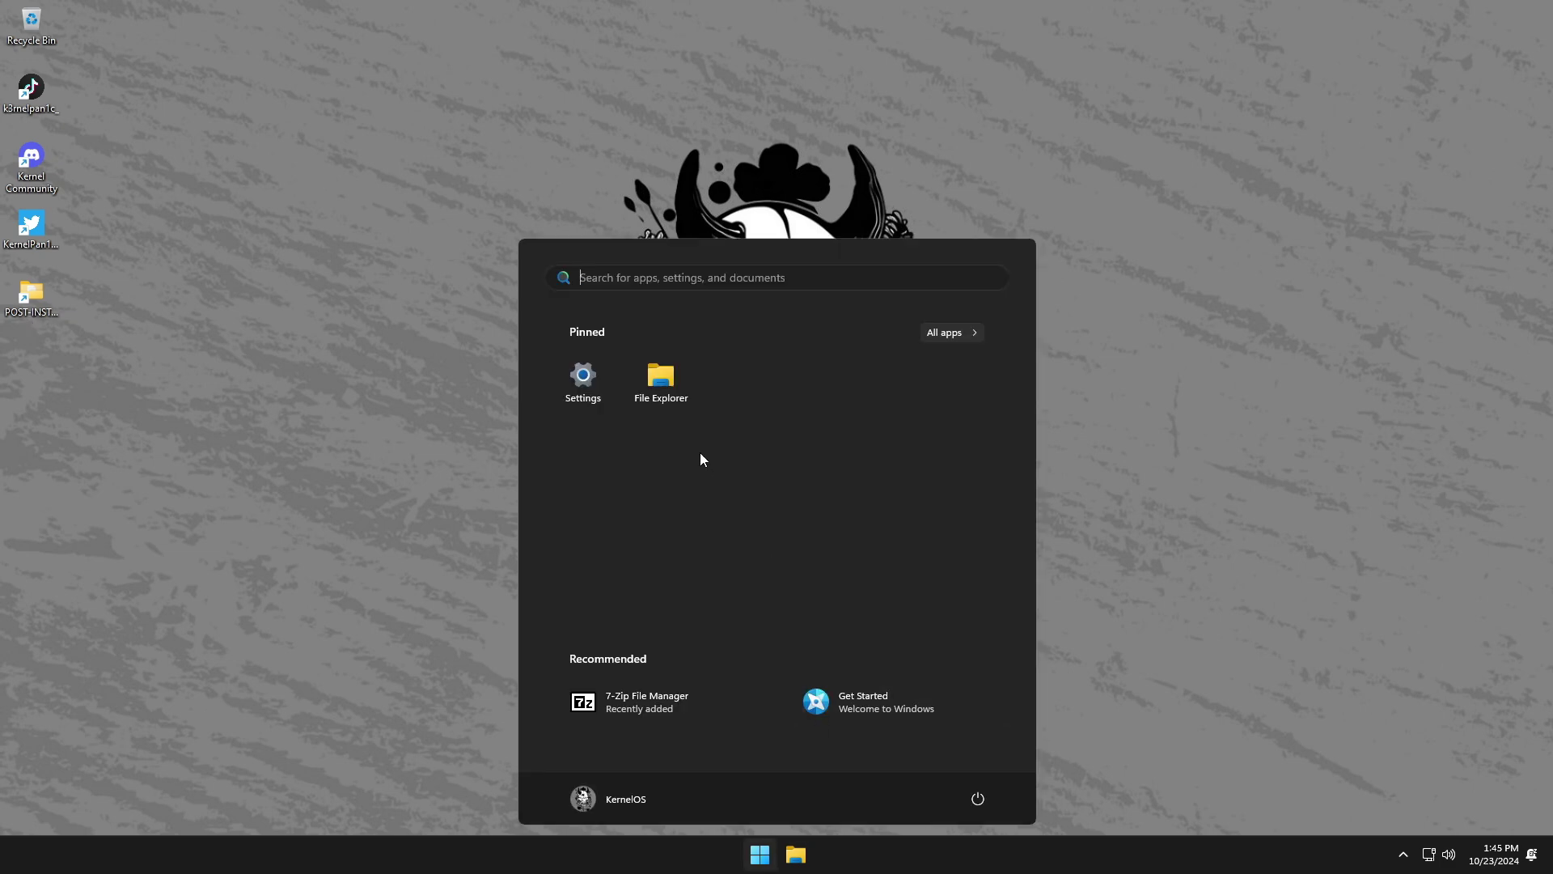
{"action": "type", "text": "store"}
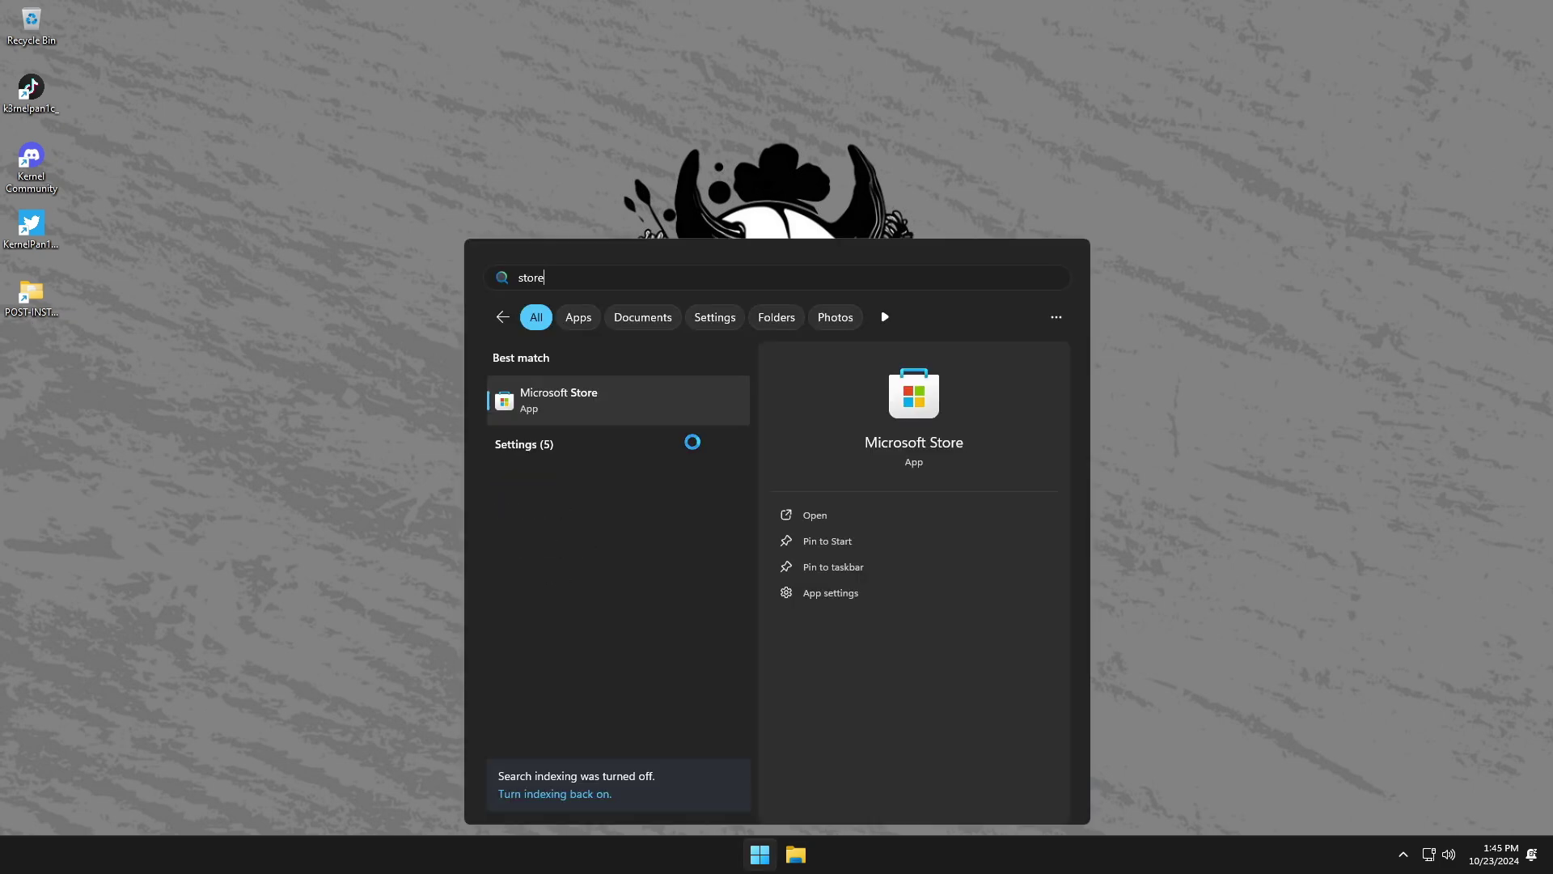
{"action": "left_click", "coordinate": [648, 406]}
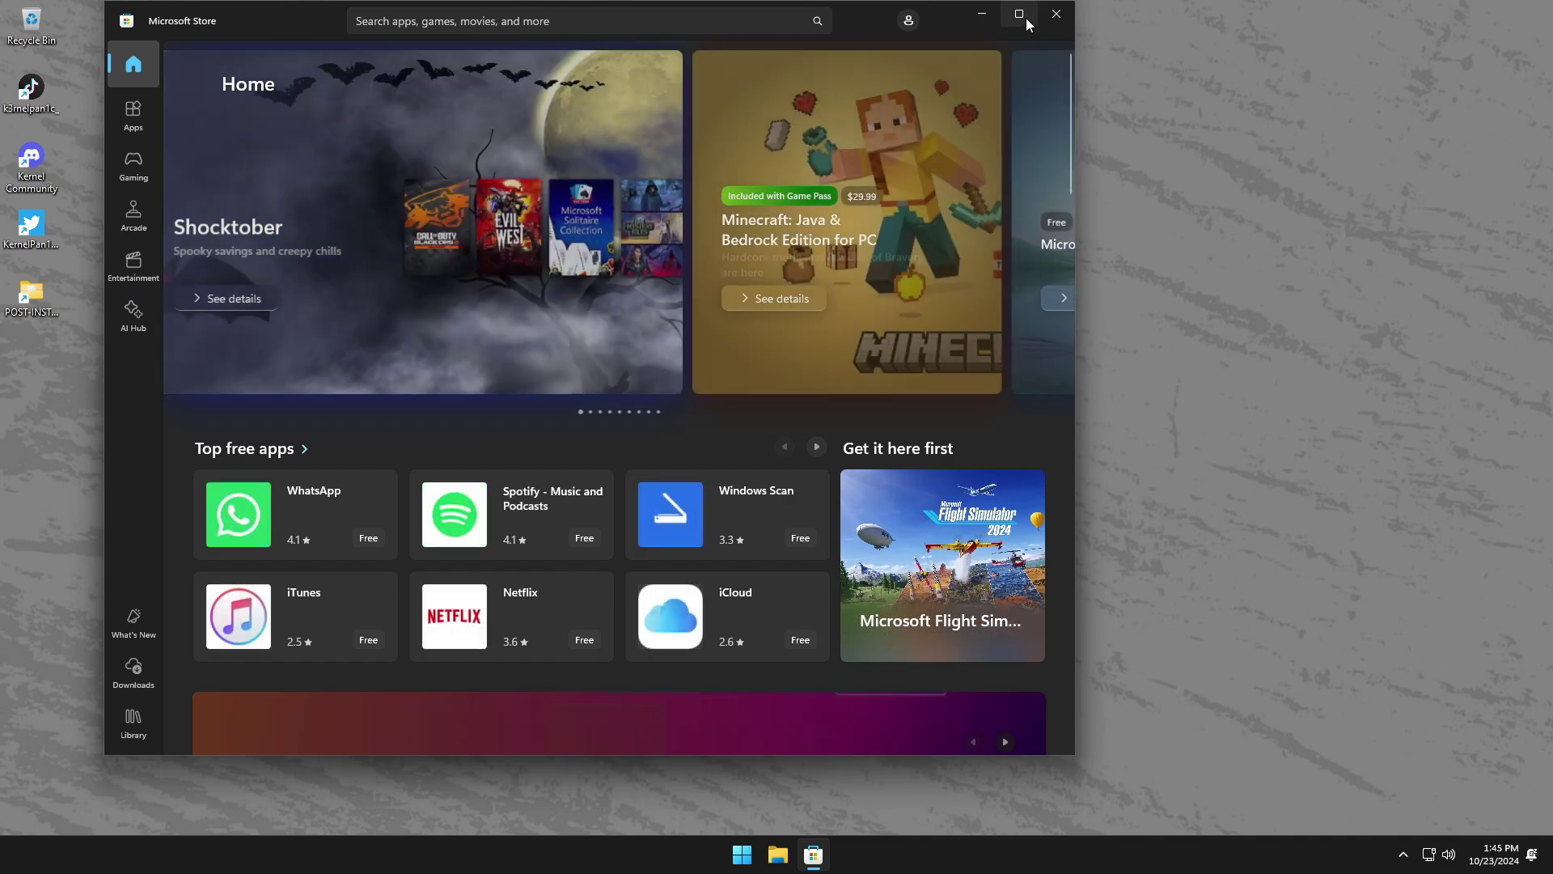
{"action": "left_click", "coordinate": [1025, 18]}
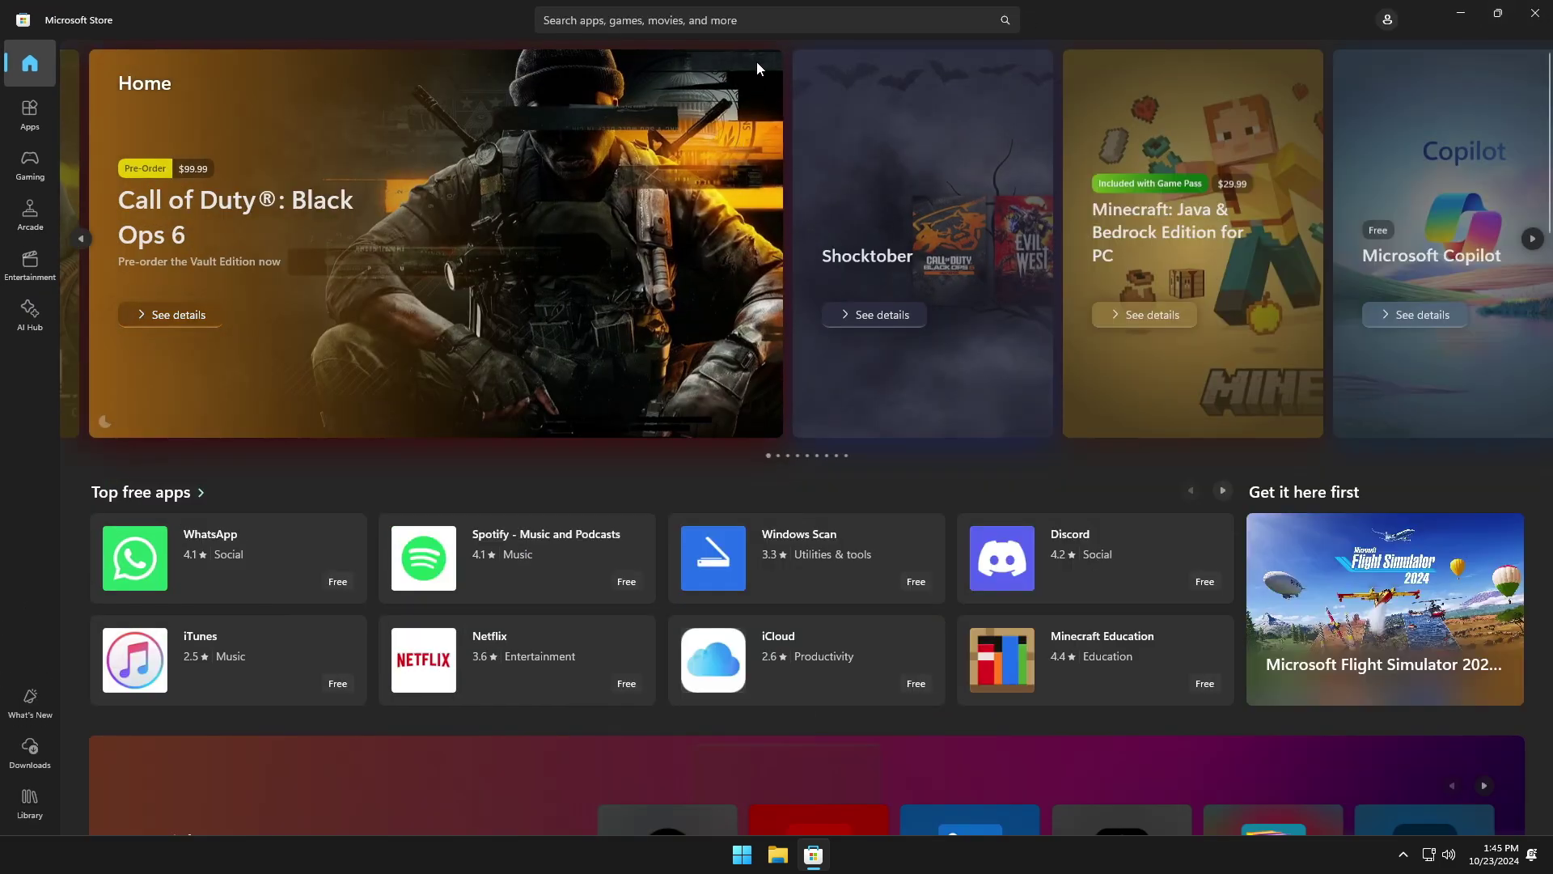
- Search the Store for "what", choose the WhatsApp app and install it
{"action": "left_click", "coordinate": [606, 20]}
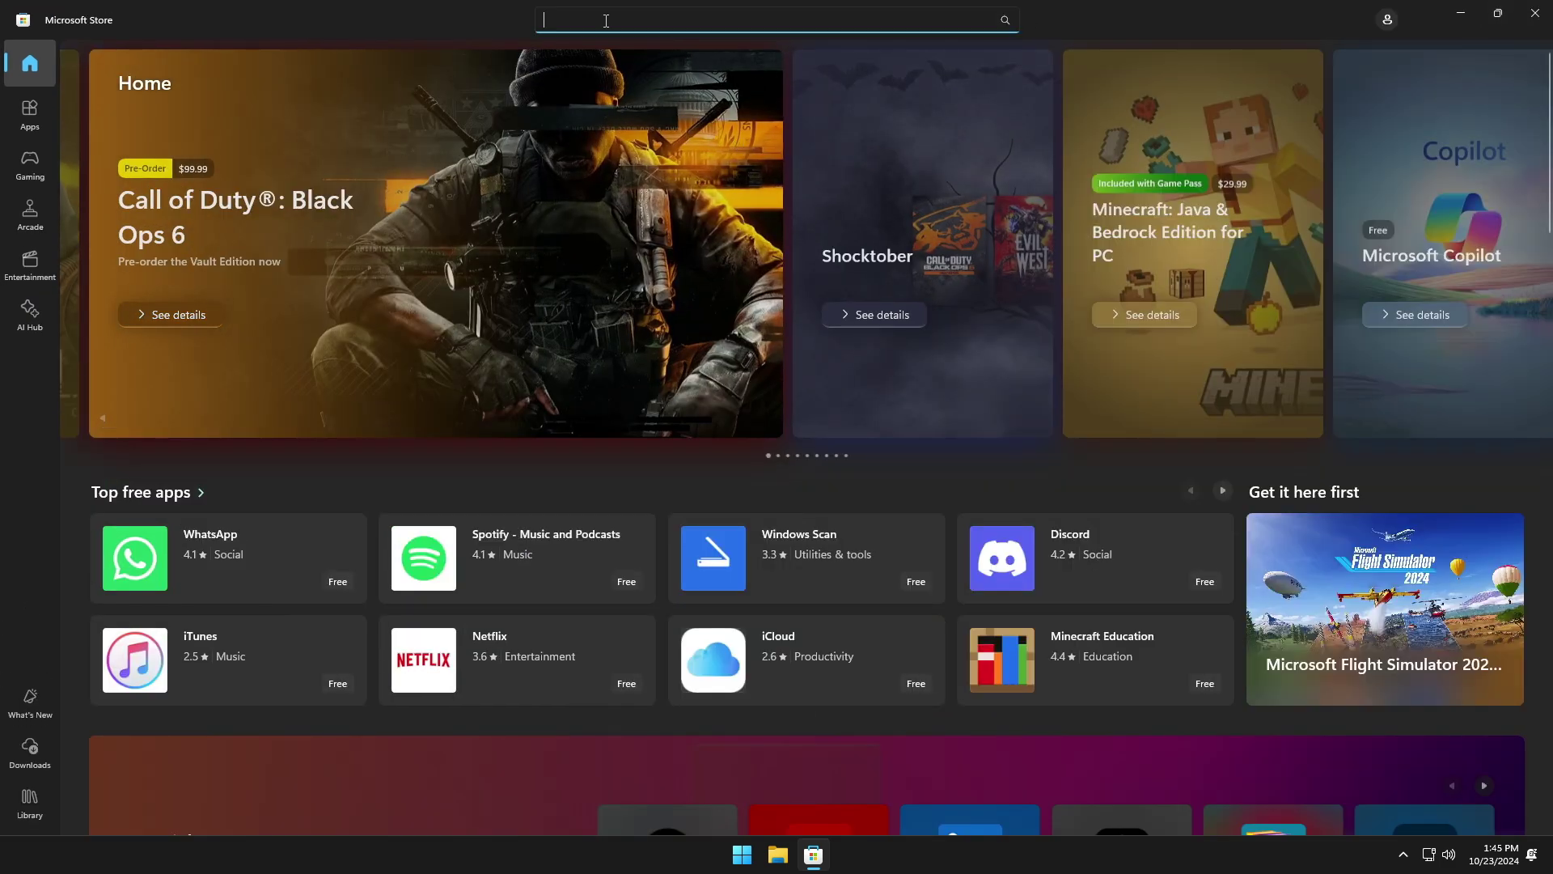
{"action": "type", "text": "whataspp"}
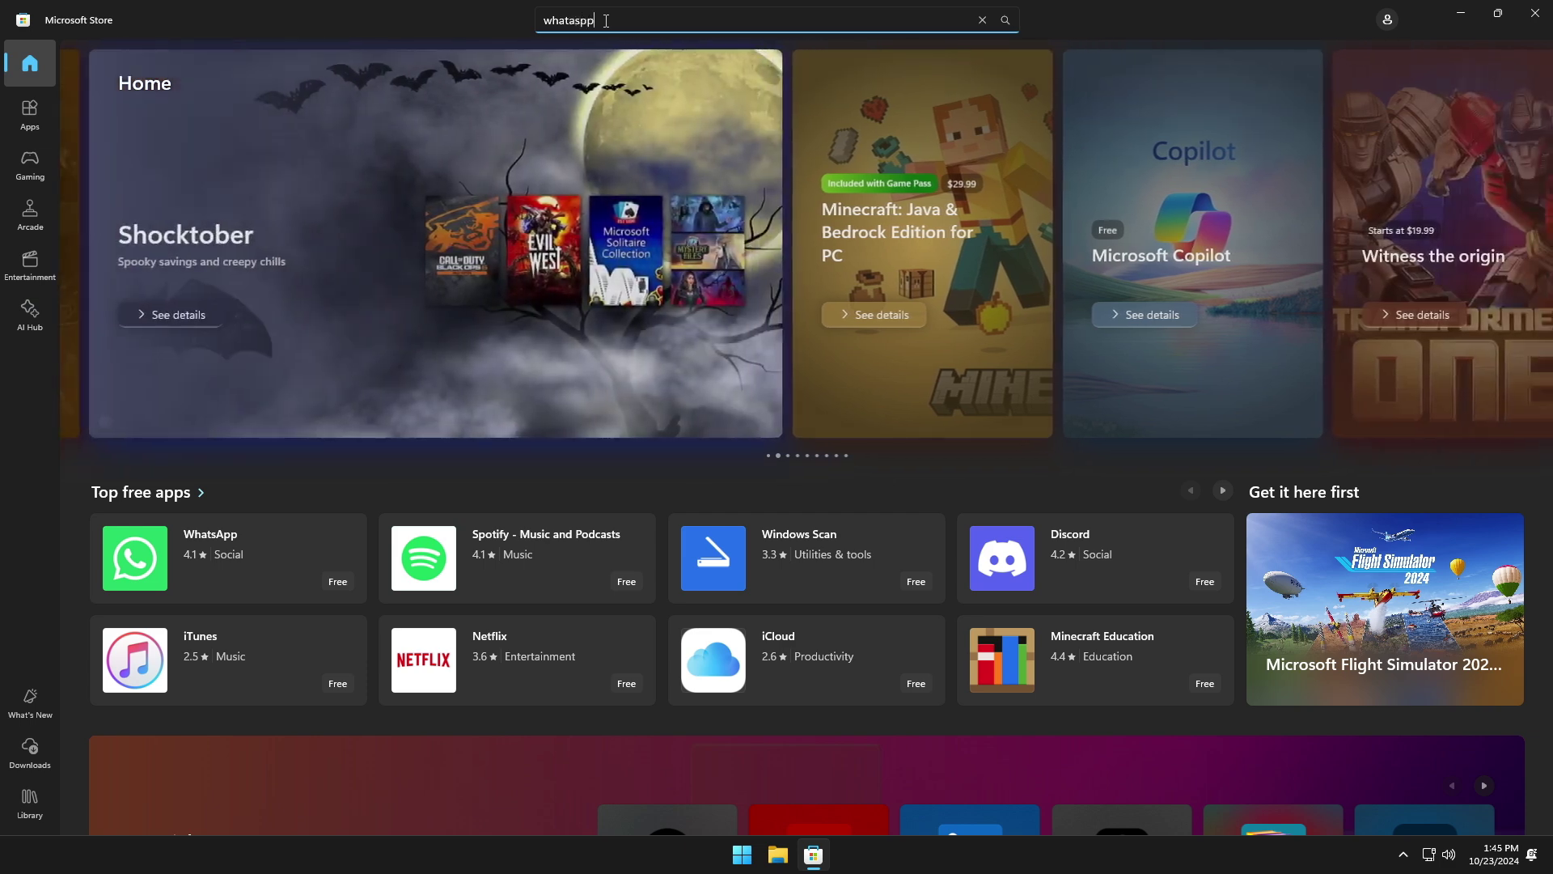
{"action": "key", "text": "BackSpace"}
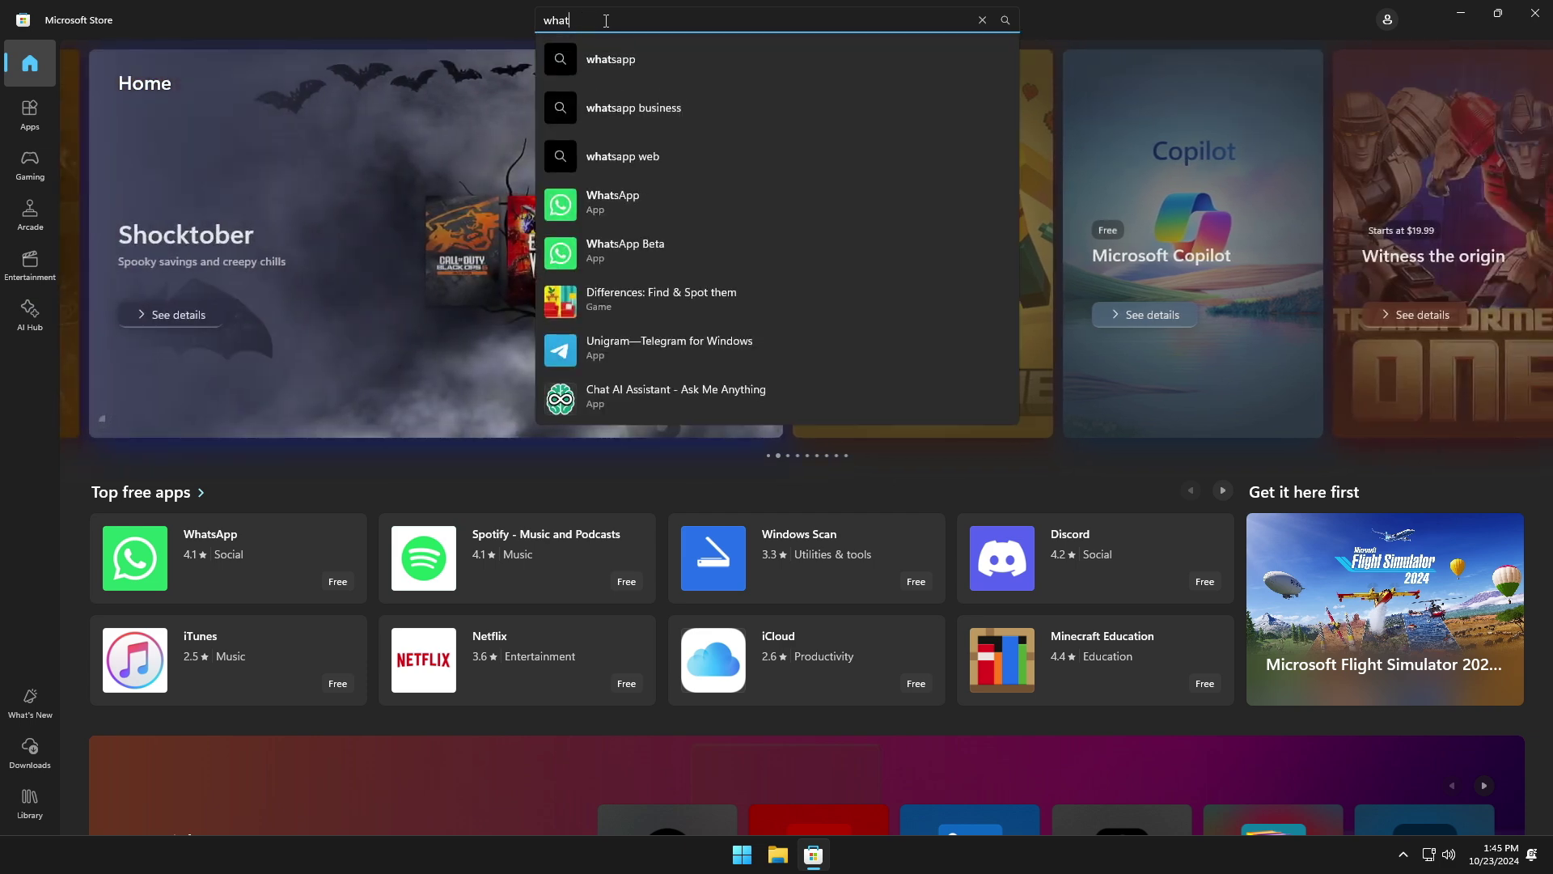
{"action": "left_click", "coordinate": [621, 202]}
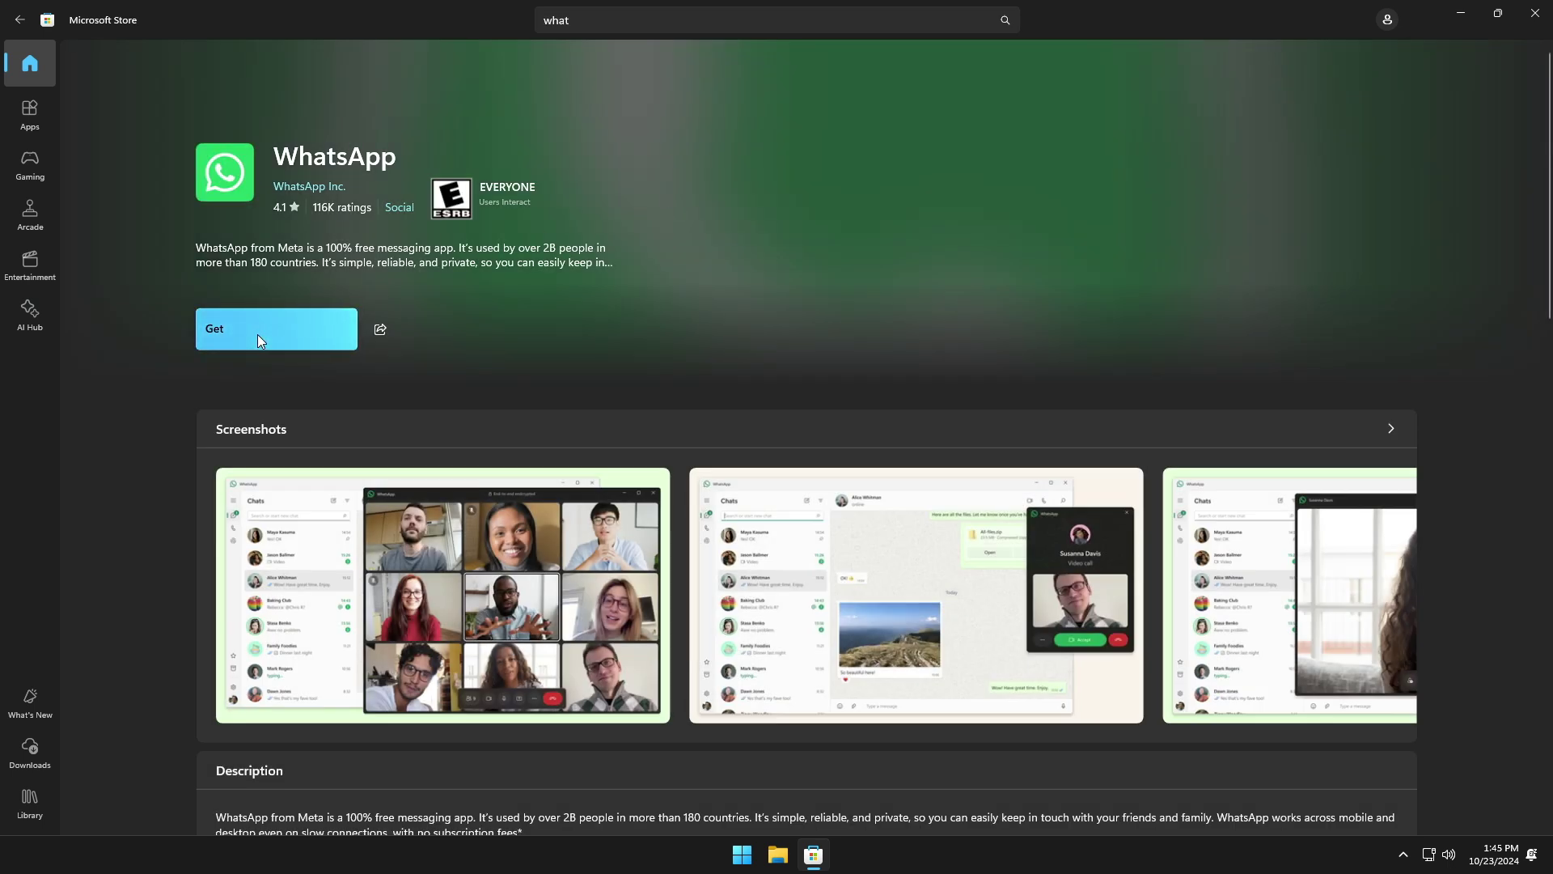
{"action": "left_click", "coordinate": [258, 334]}
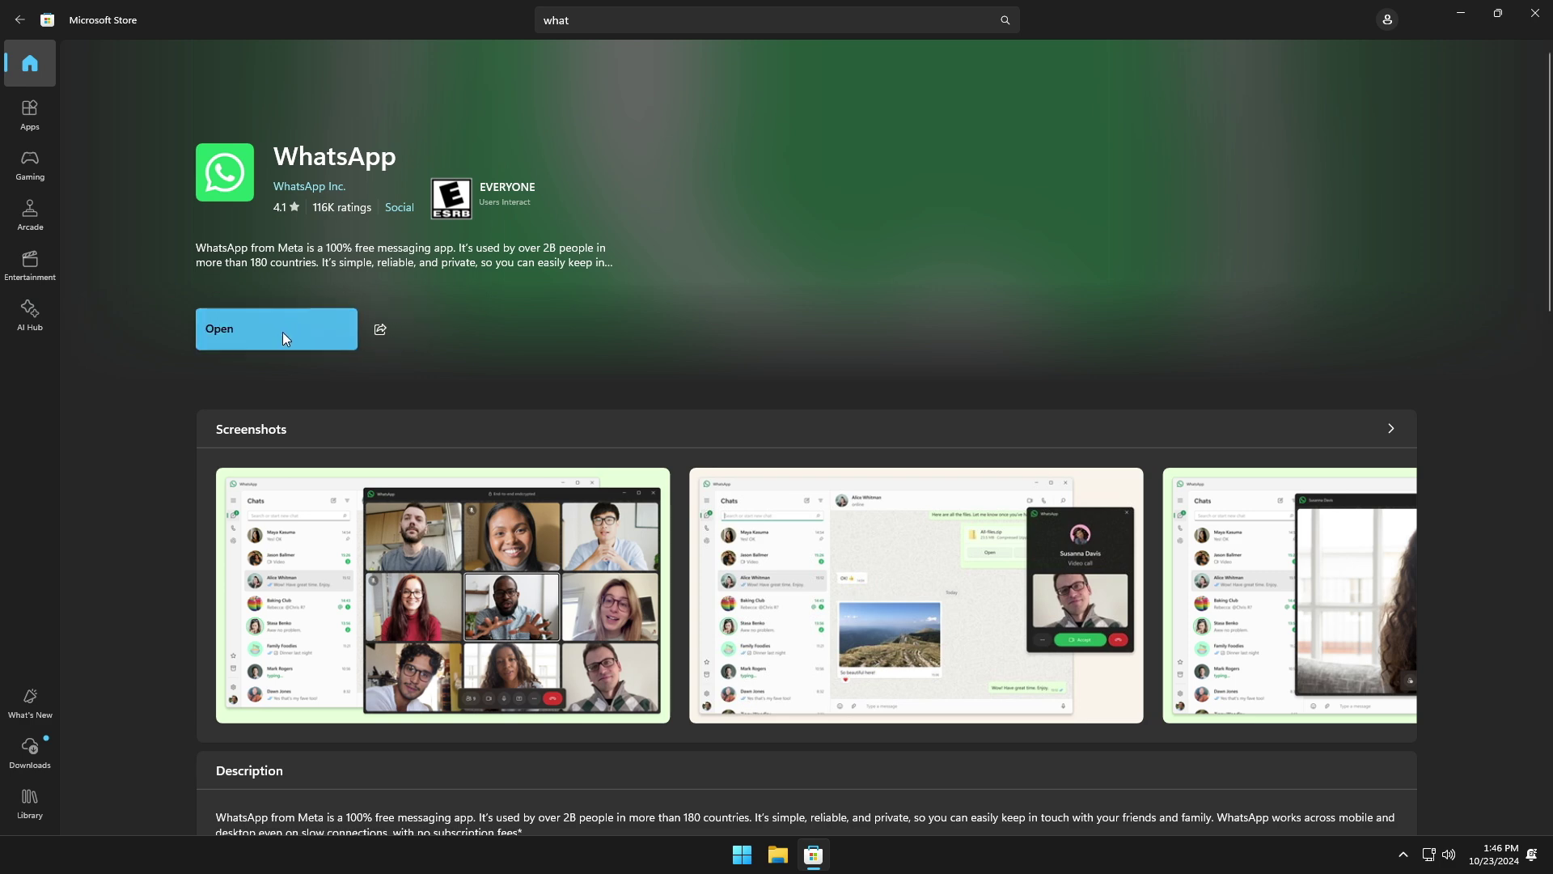
- Launch WhatsApp to test it, and close both WhatsApp and Microsoft Store
{"action": "left_click", "coordinate": [279, 333]}
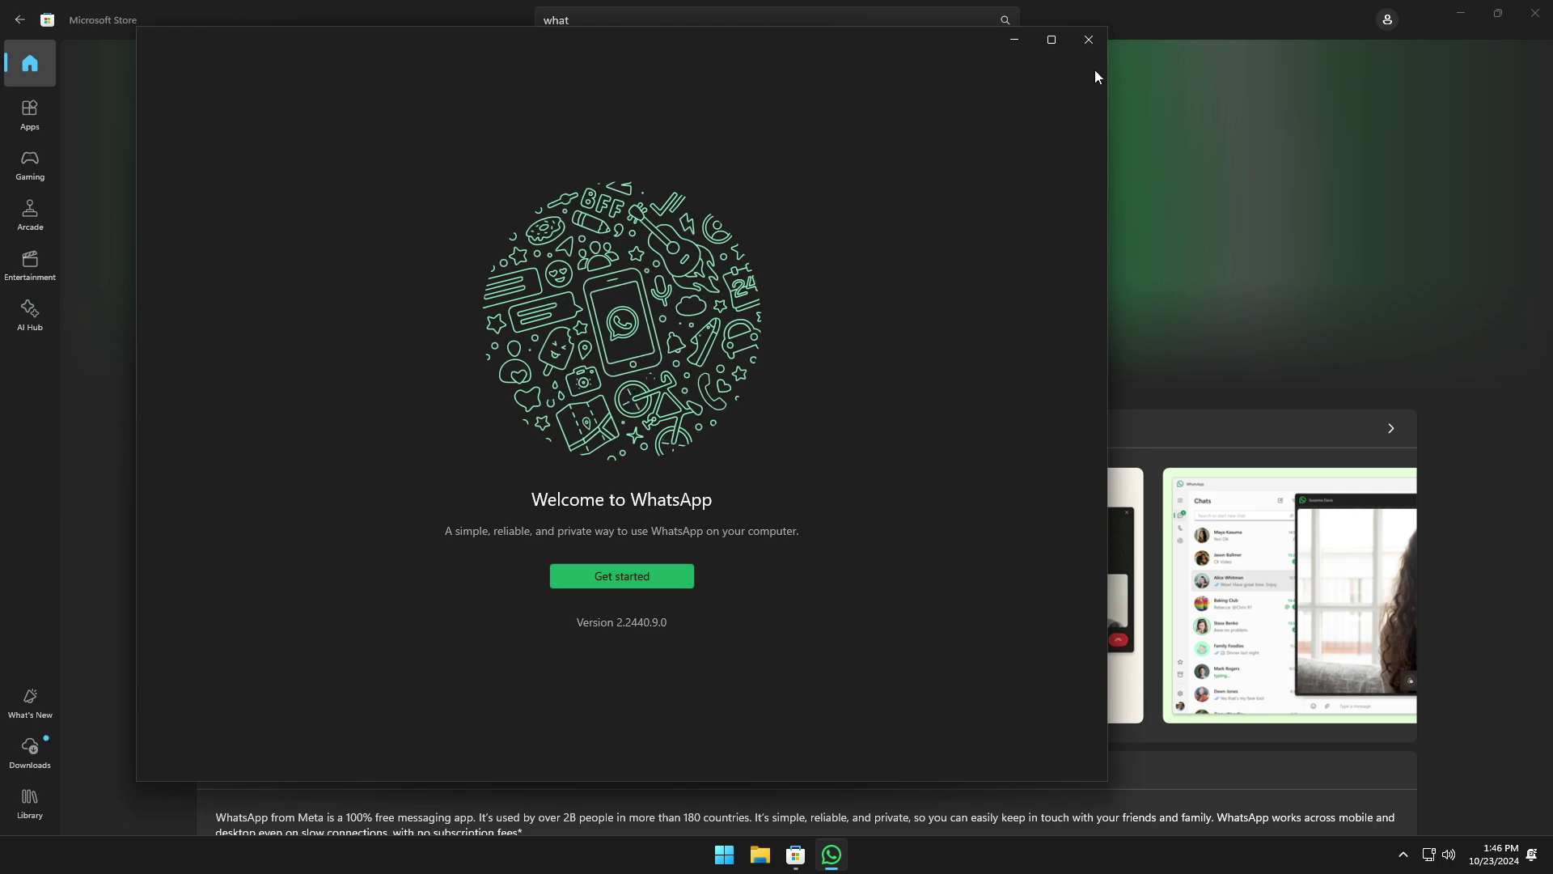
{"action": "left_click", "coordinate": [1098, 46]}
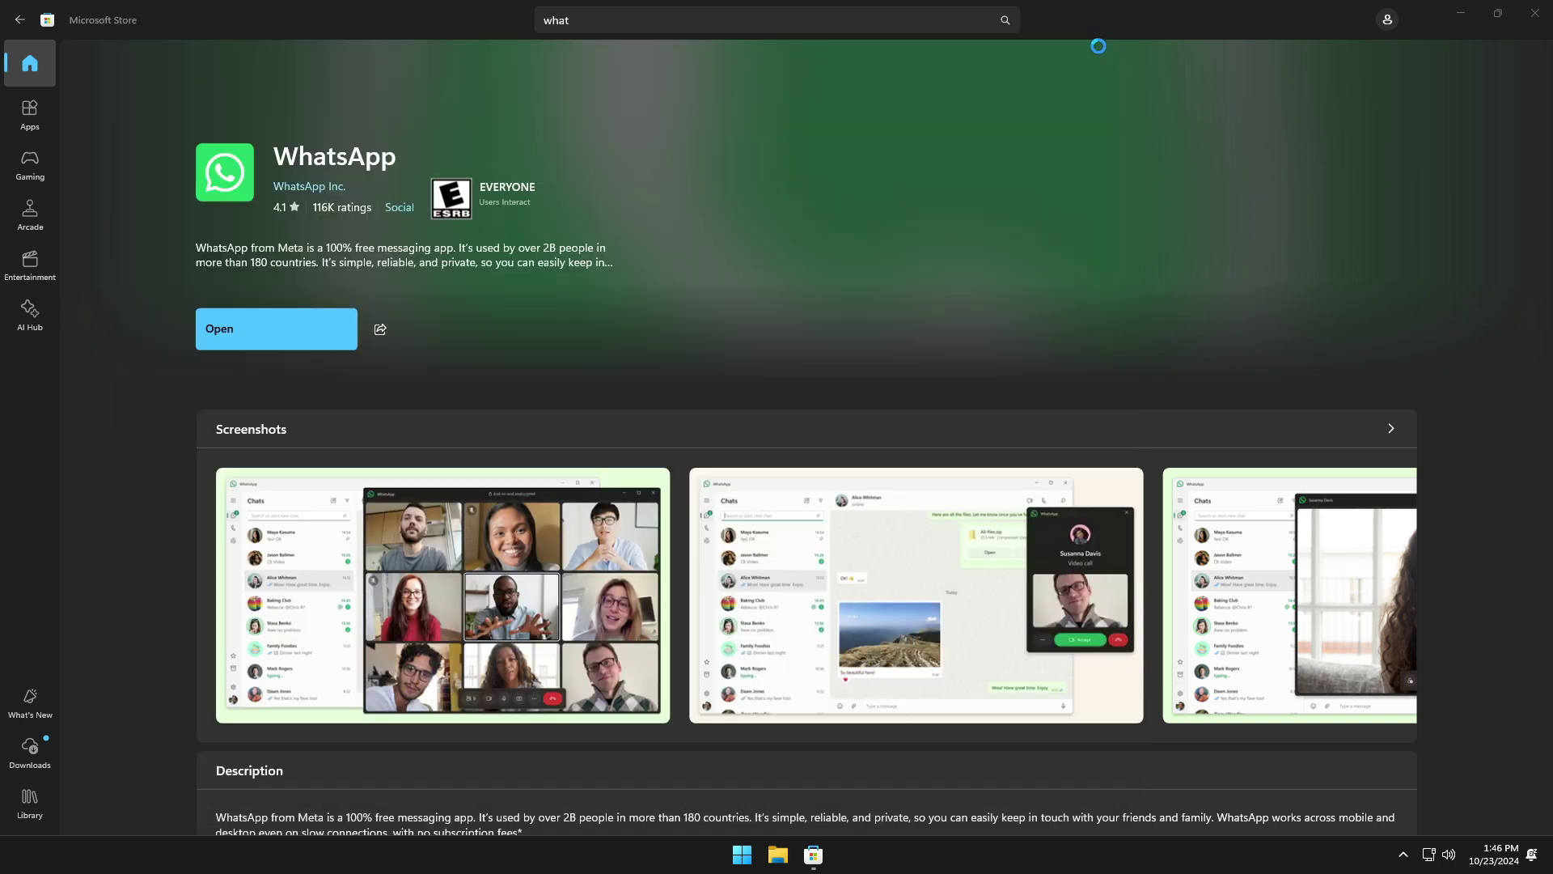
{"action": "left_click", "coordinate": [1535, 13]}
- Open the Browsers folder inside POST-INSTALL from the desktop and run Firefox Installer.exe
{"action": "double_click", "coordinate": [31, 295]}
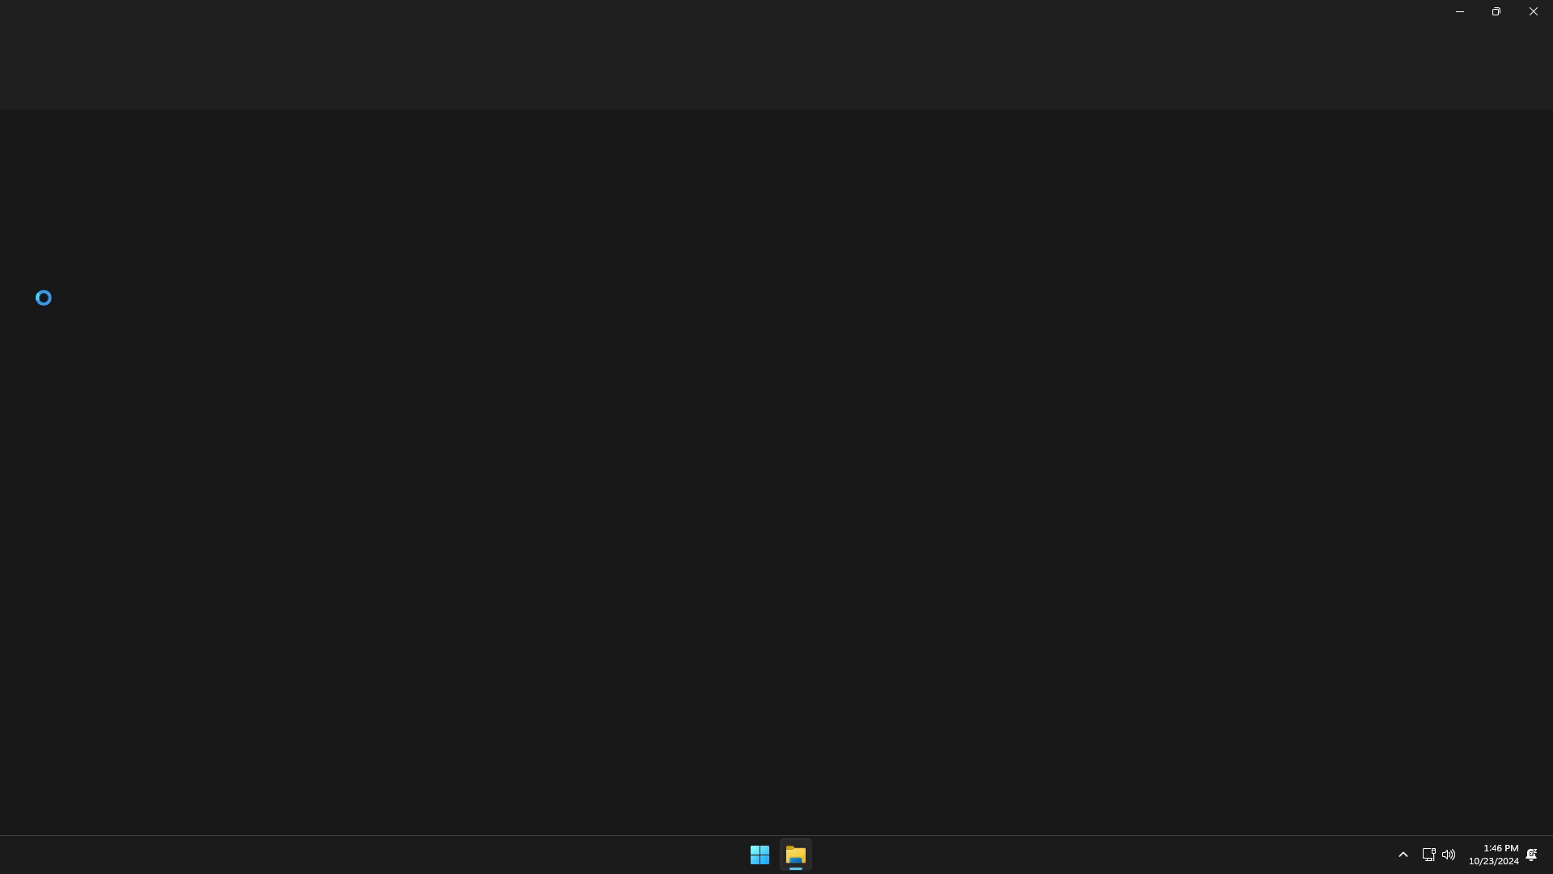
{"action": "double_click", "coordinate": [190, 148]}
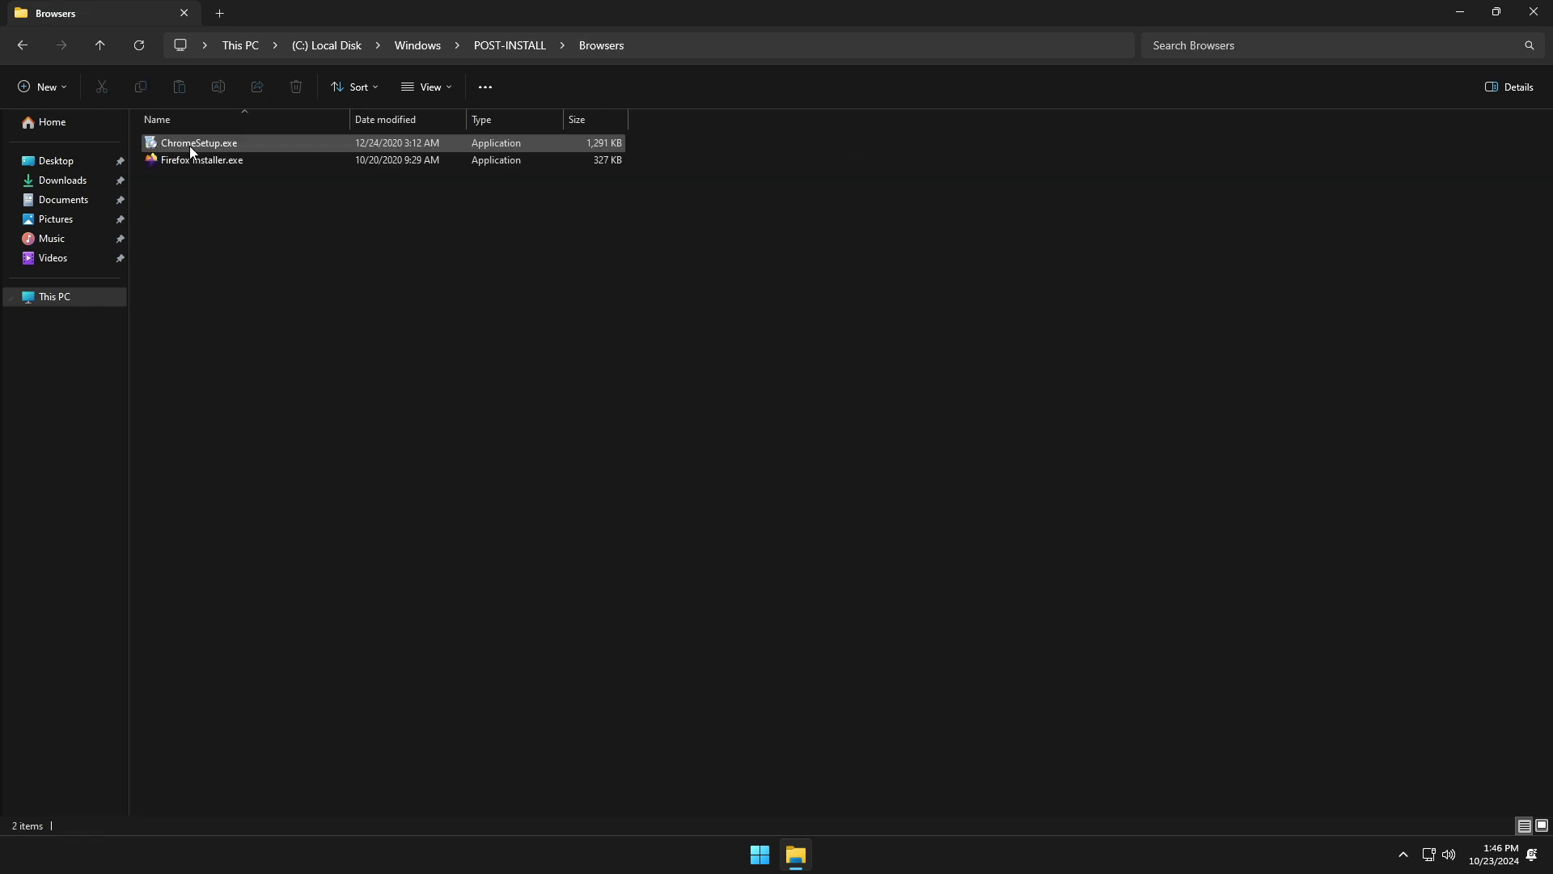
{"action": "double_click", "coordinate": [202, 160]}
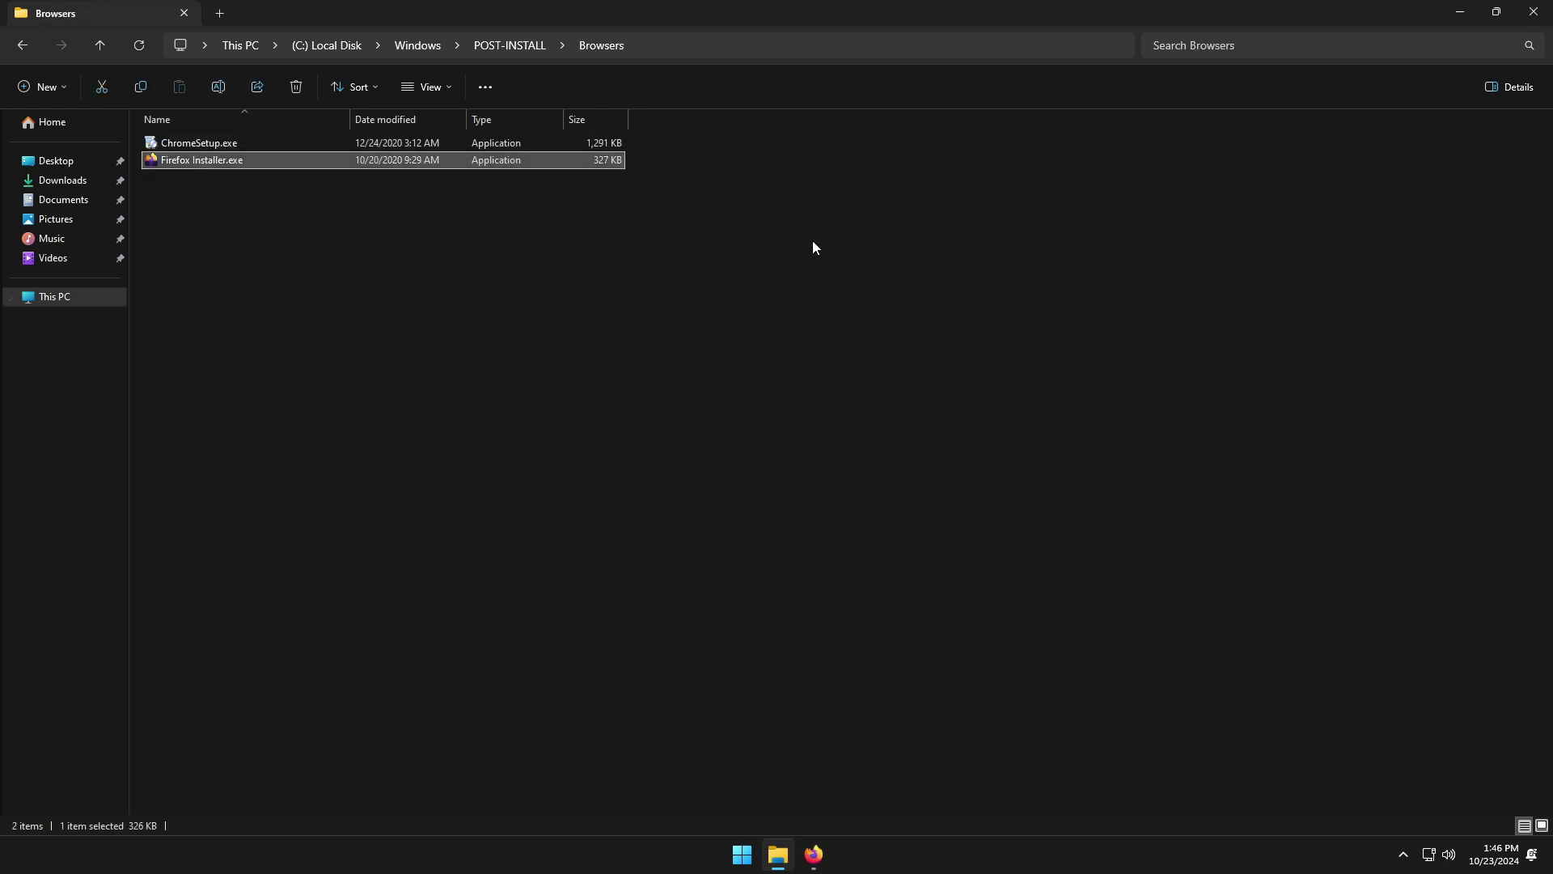
- Close the Browsers folder and the Firefox Privacy Notice tab, maximize Firefox, and skip its welcome setup to start browsing
{"action": "left_click", "coordinate": [1531, 11]}
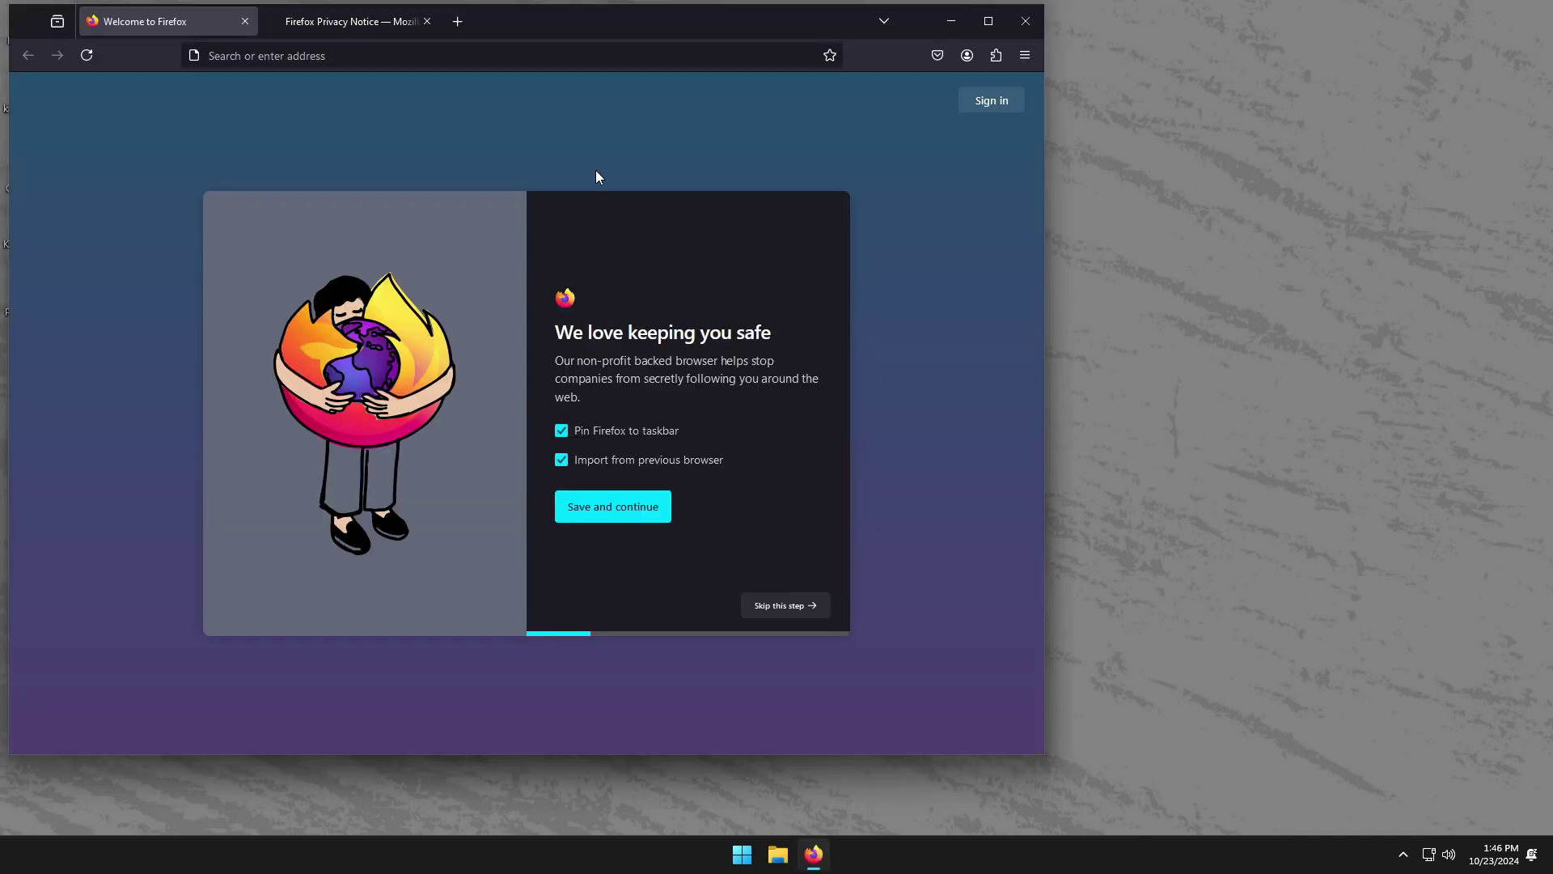
{"action": "left_click", "coordinate": [426, 21]}
{"action": "left_click", "coordinate": [790, 604]}
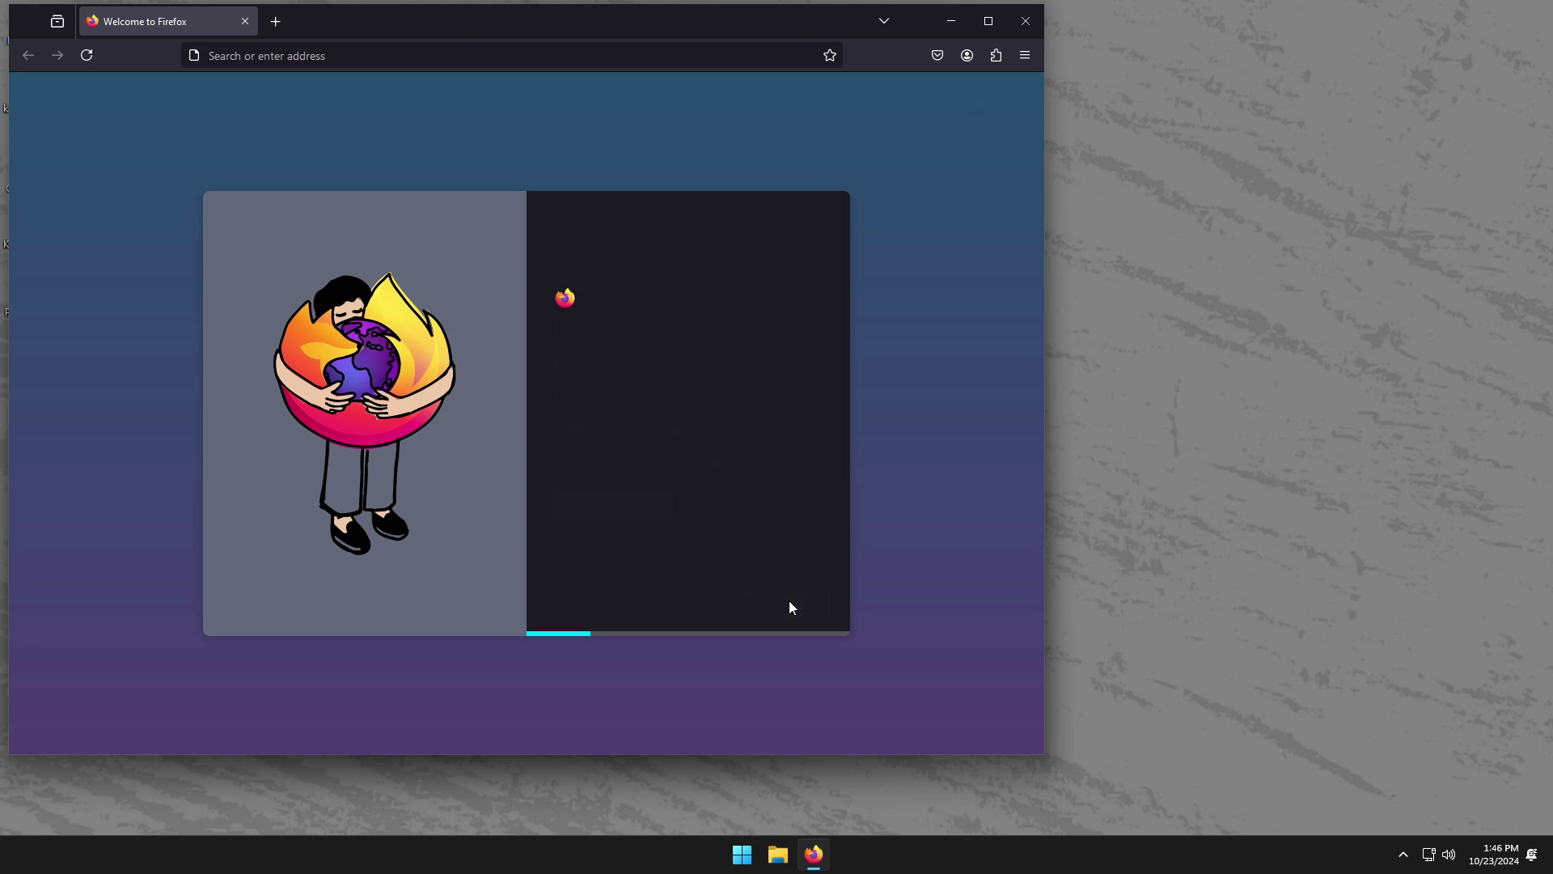
{"action": "left_click", "coordinate": [790, 606]}
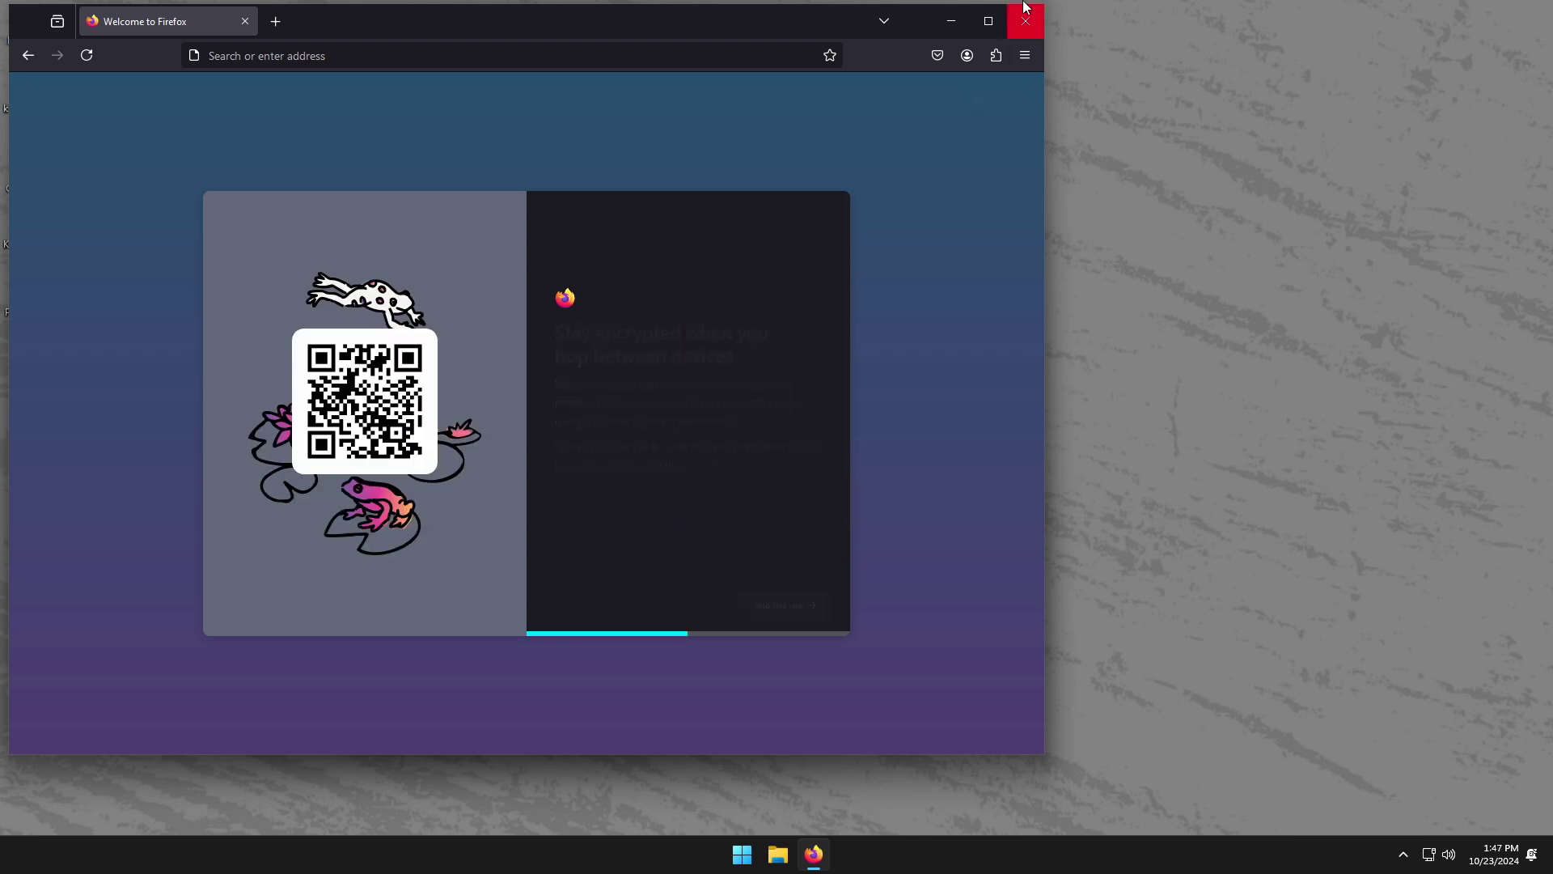
{"action": "left_click", "coordinate": [987, 20]}
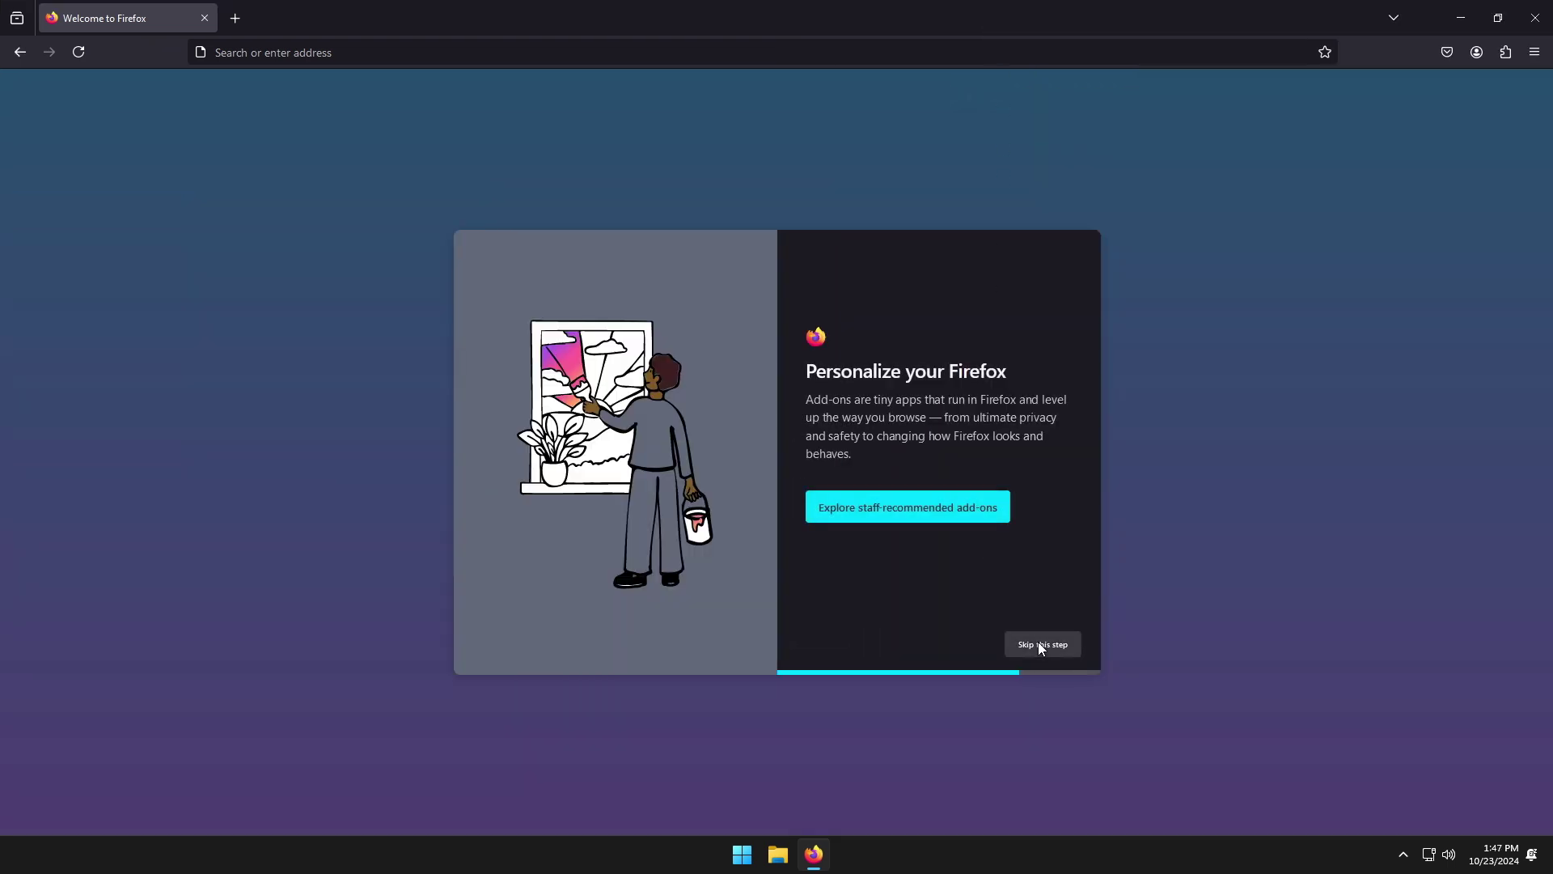
{"action": "left_click", "coordinate": [1039, 644]}
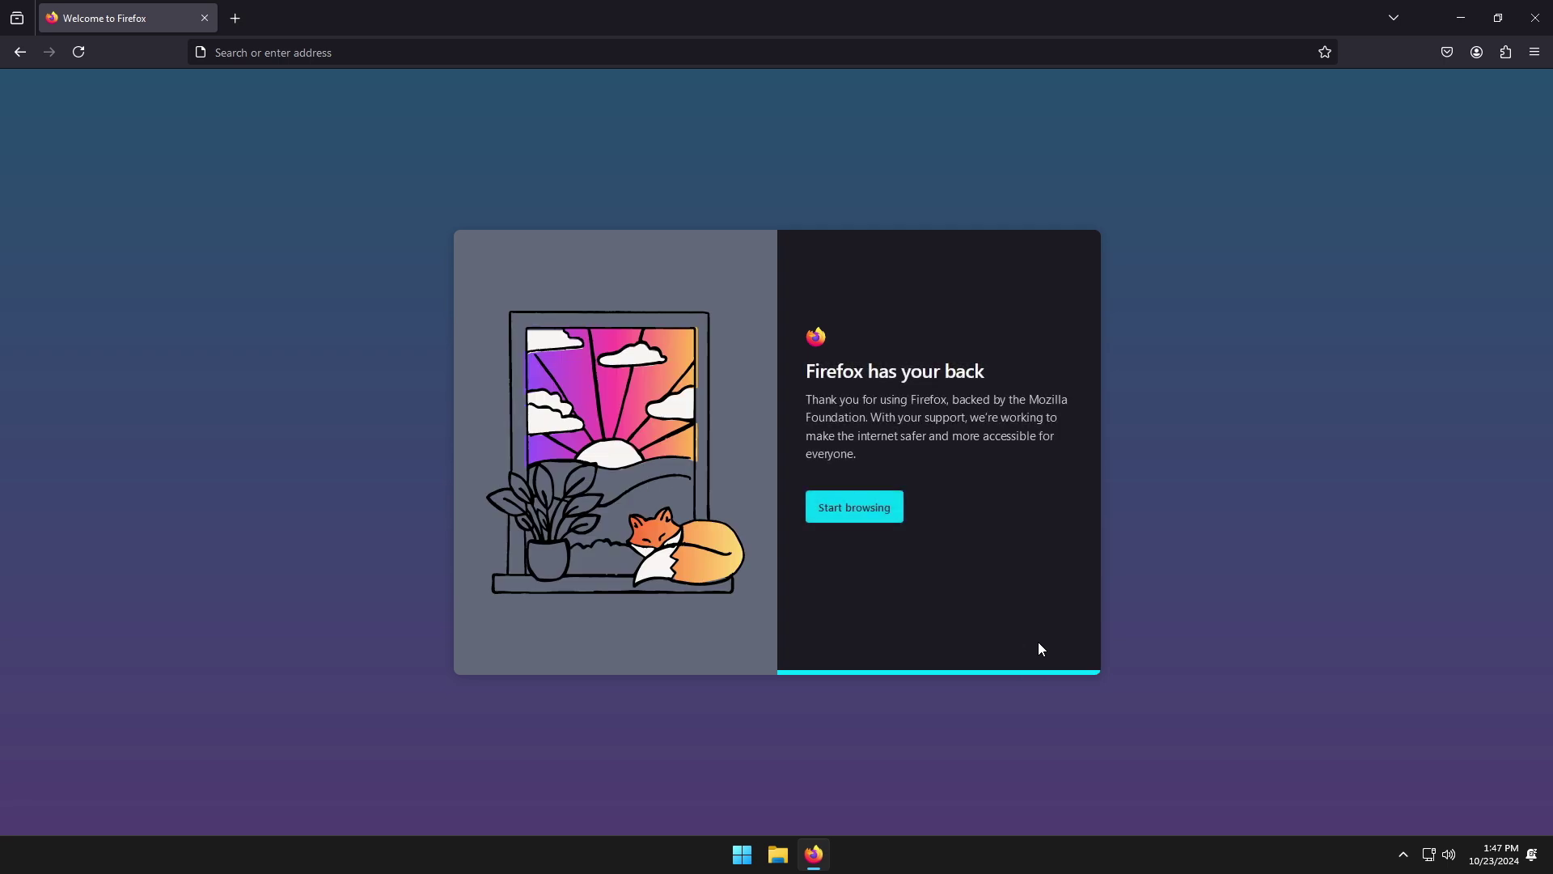
{"action": "left_click", "coordinate": [875, 513]}
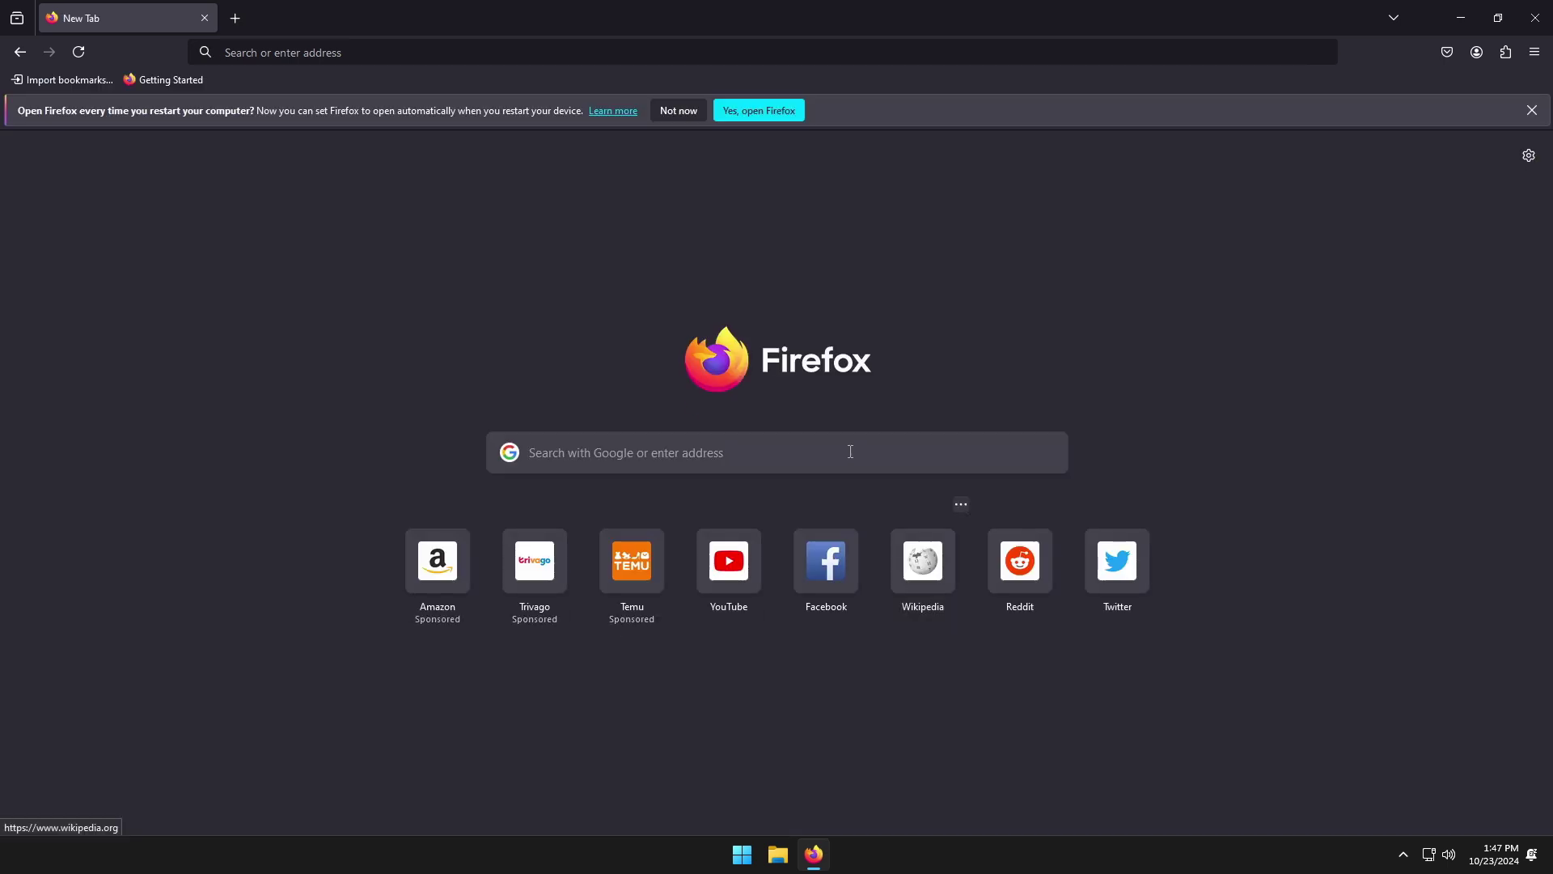
- Open YouTube from the new tab page's shortcuts and search it for "dtech usb english"
{"action": "left_click", "coordinate": [732, 584]}
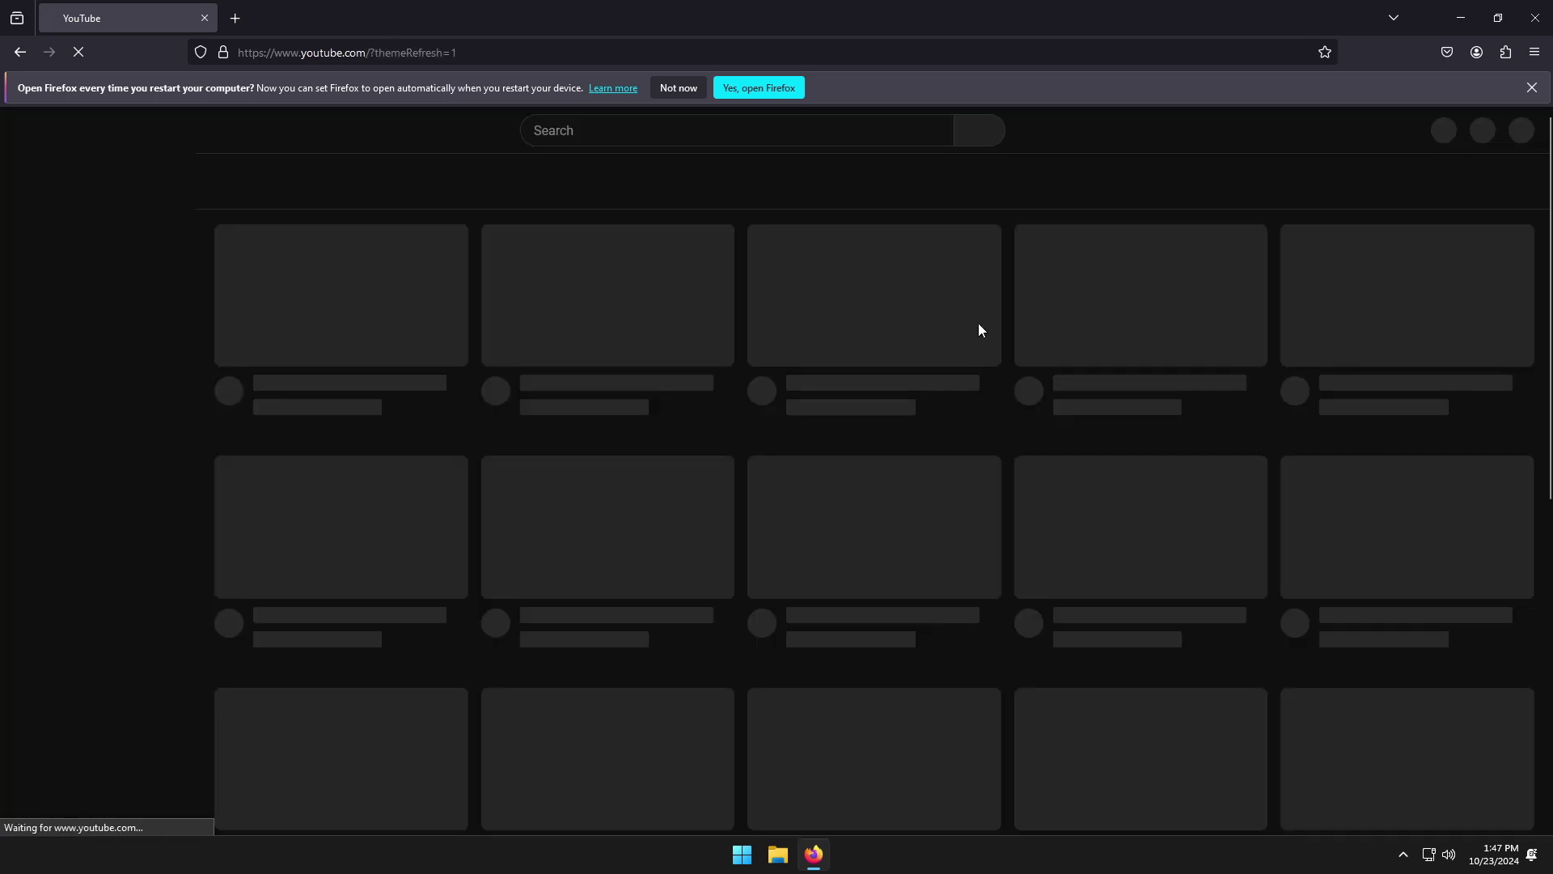
{"action": "left_click", "coordinate": [605, 140]}
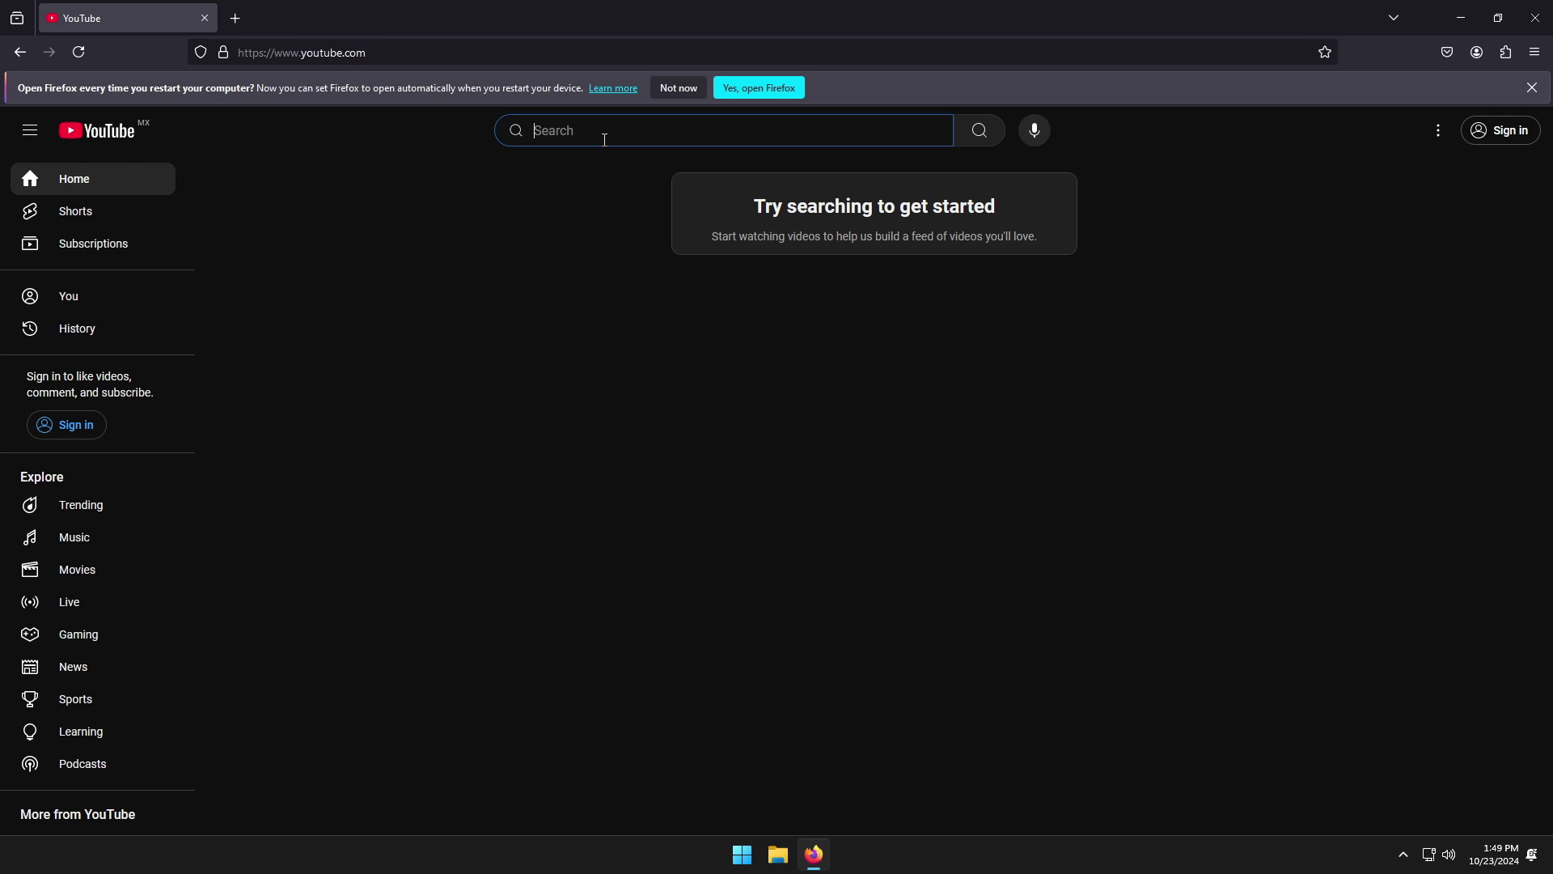
{"action": "type", "text": "dtech "}
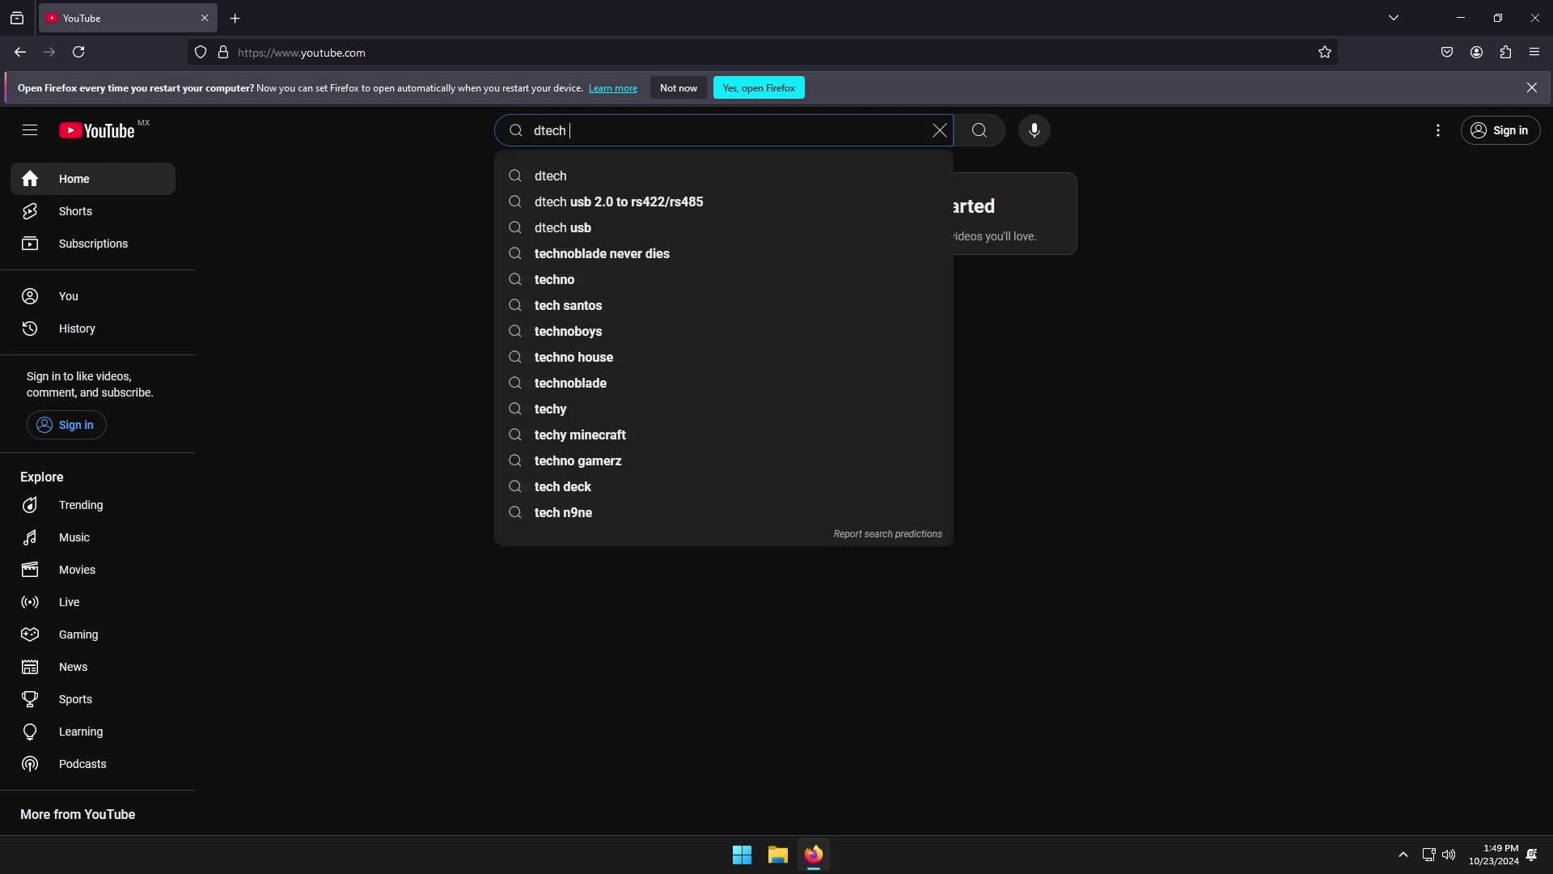
{"action": "type", "text": "usb e"}
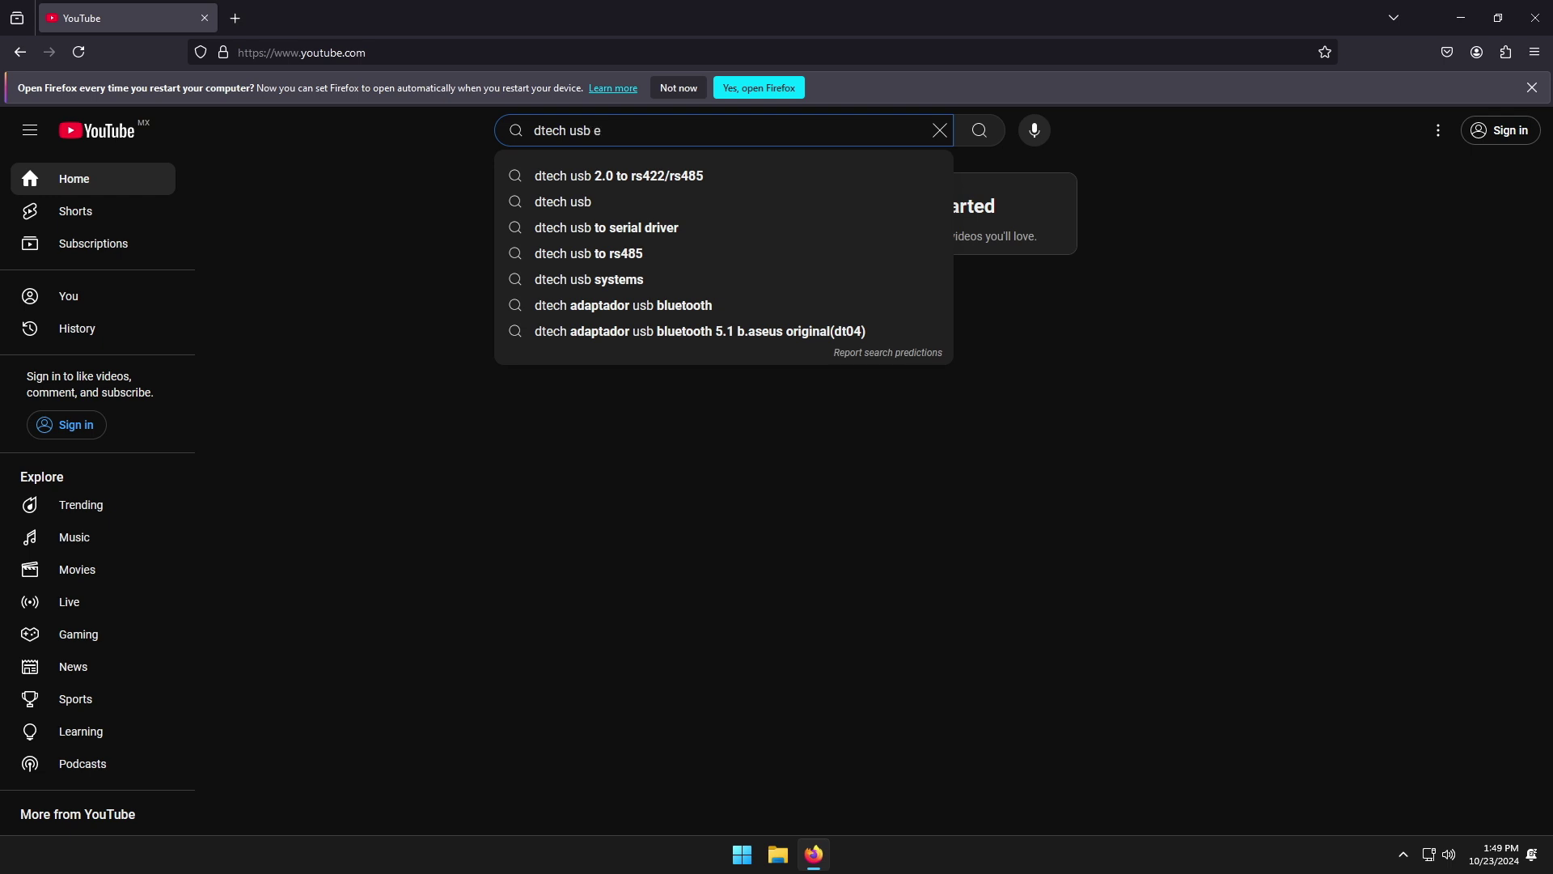
{"action": "type", "text": "nglish"}
{"action": "key", "text": "Return"}
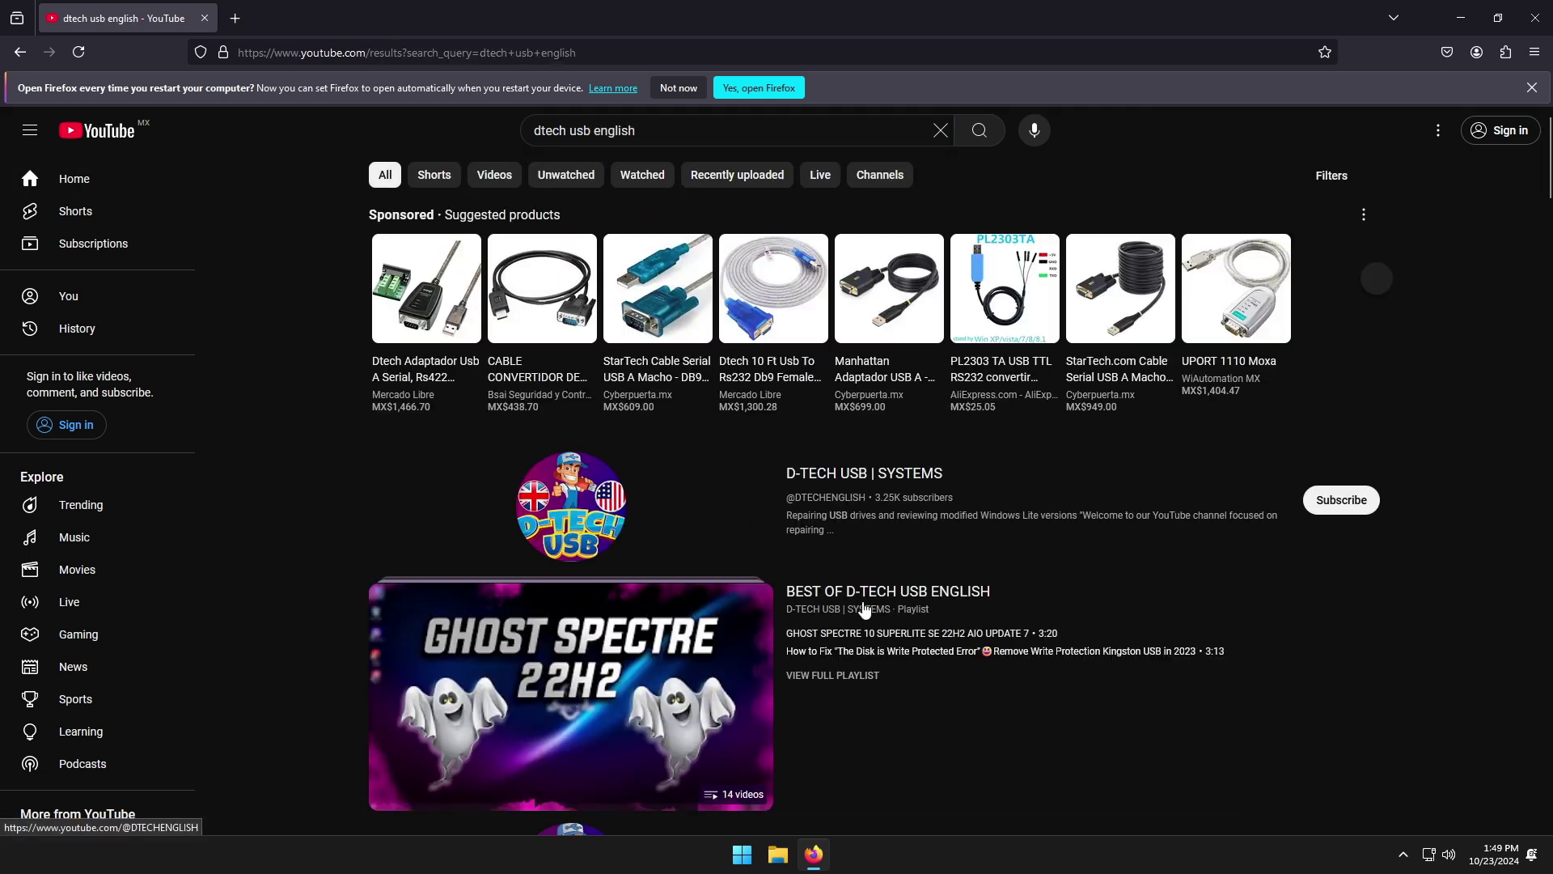
- Open the D-TECH USB | SYSTEMS channel and look through the video sections on its home page
{"action": "left_click", "coordinate": [862, 478]}
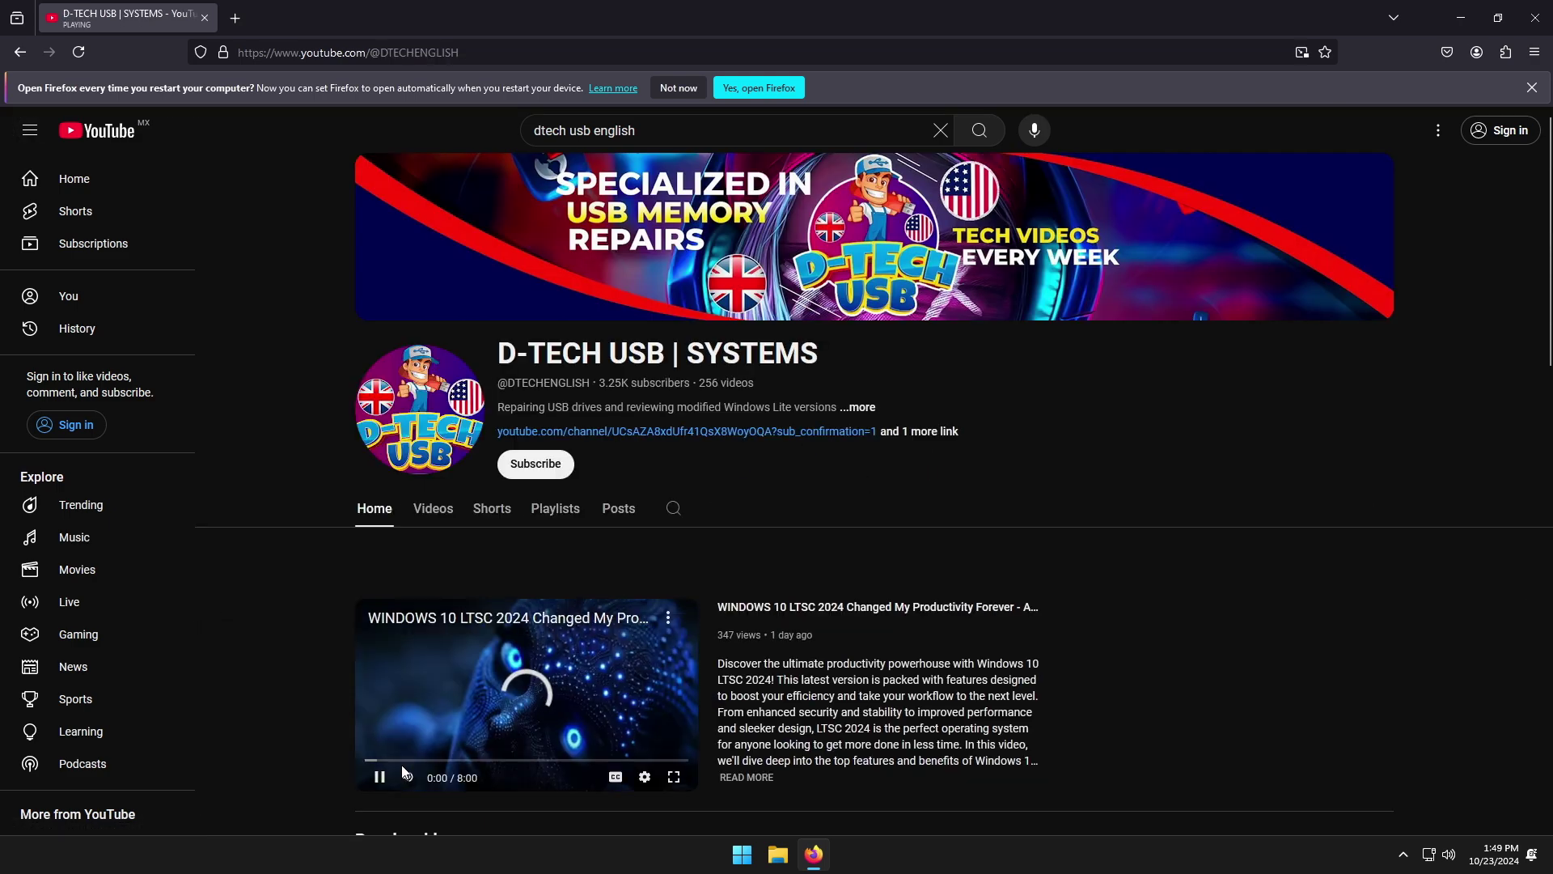
{"action": "scroll", "coordinate": [1215, 558], "scroll_direction": "down", "scroll_amount": 10}
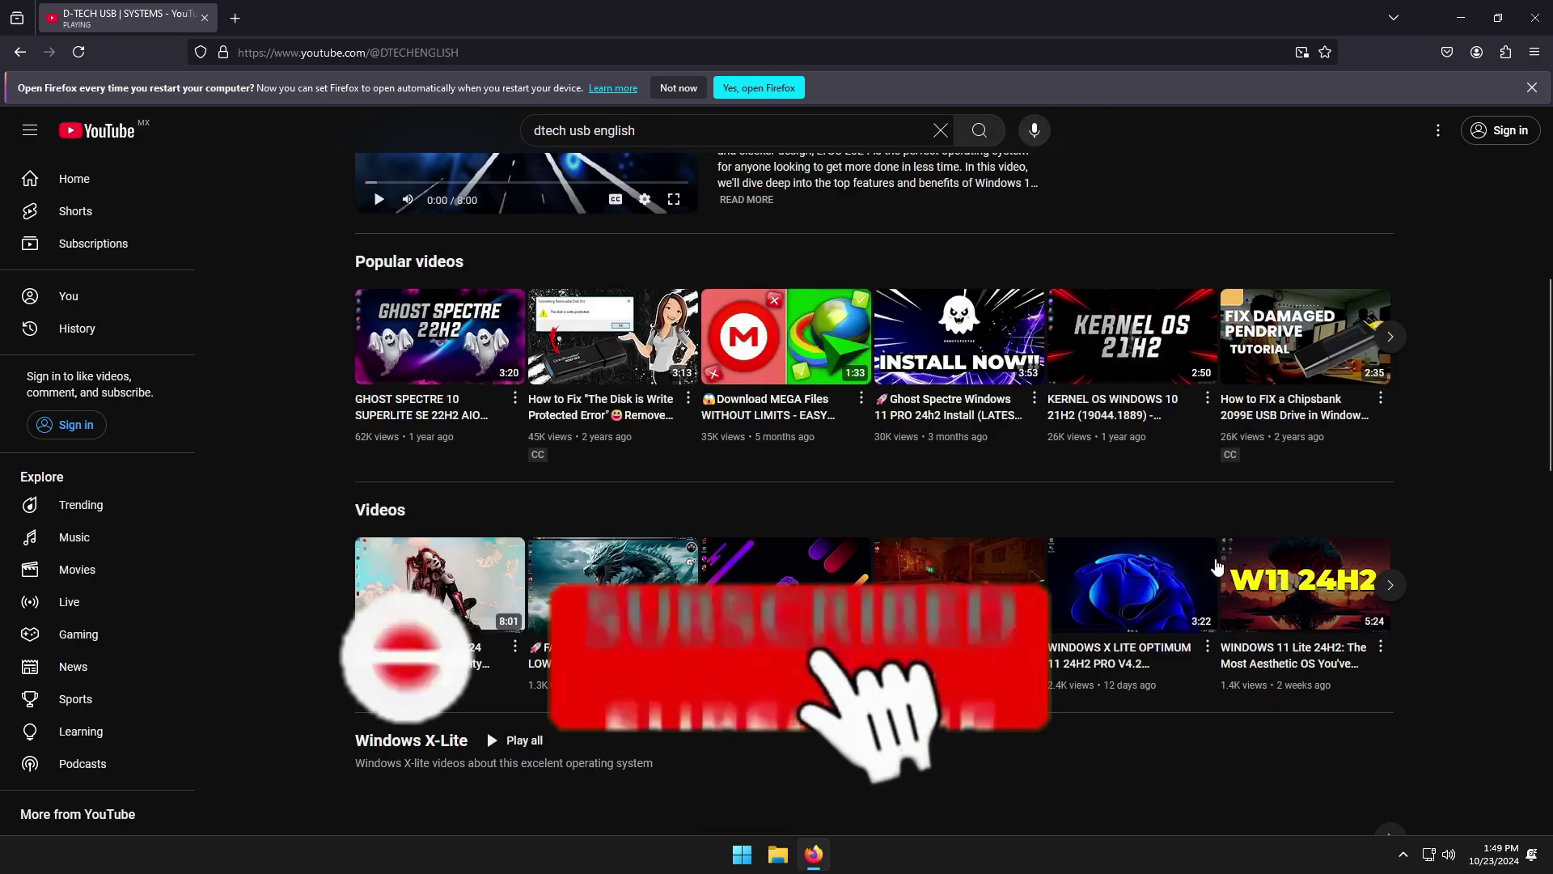
{"action": "scroll", "coordinate": [1215, 558], "scroll_direction": "up", "scroll_amount": 4}
{"action": "scroll", "coordinate": [1217, 562], "scroll_direction": "down", "scroll_amount": 12}
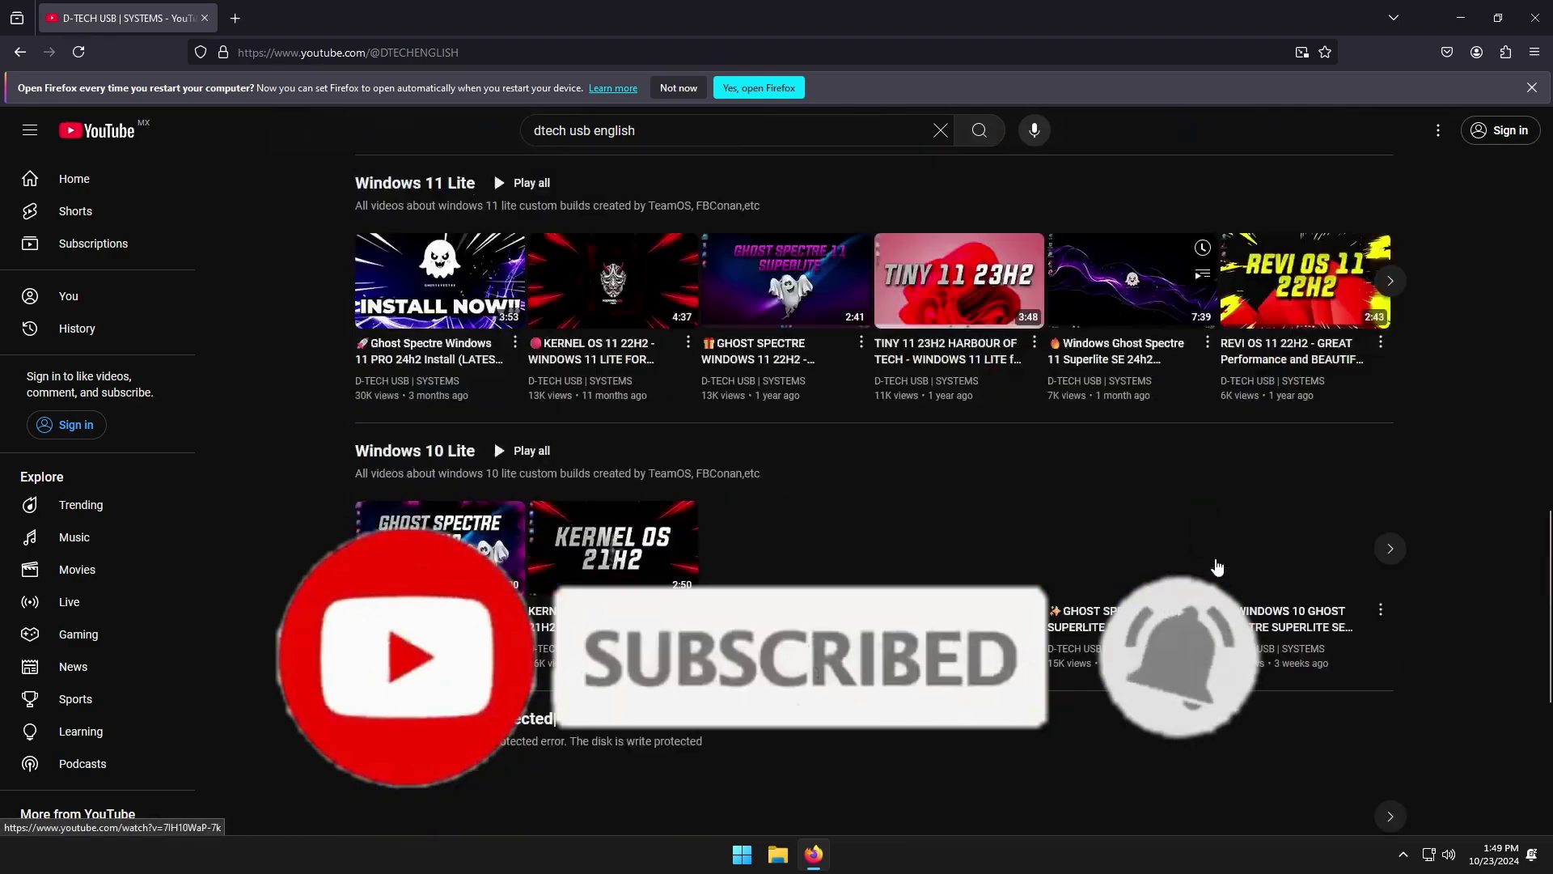
{"action": "scroll", "coordinate": [1216, 566], "scroll_direction": "down", "scroll_amount": 2}
{"action": "scroll", "coordinate": [1215, 558], "scroll_direction": "up", "scroll_amount": 10}
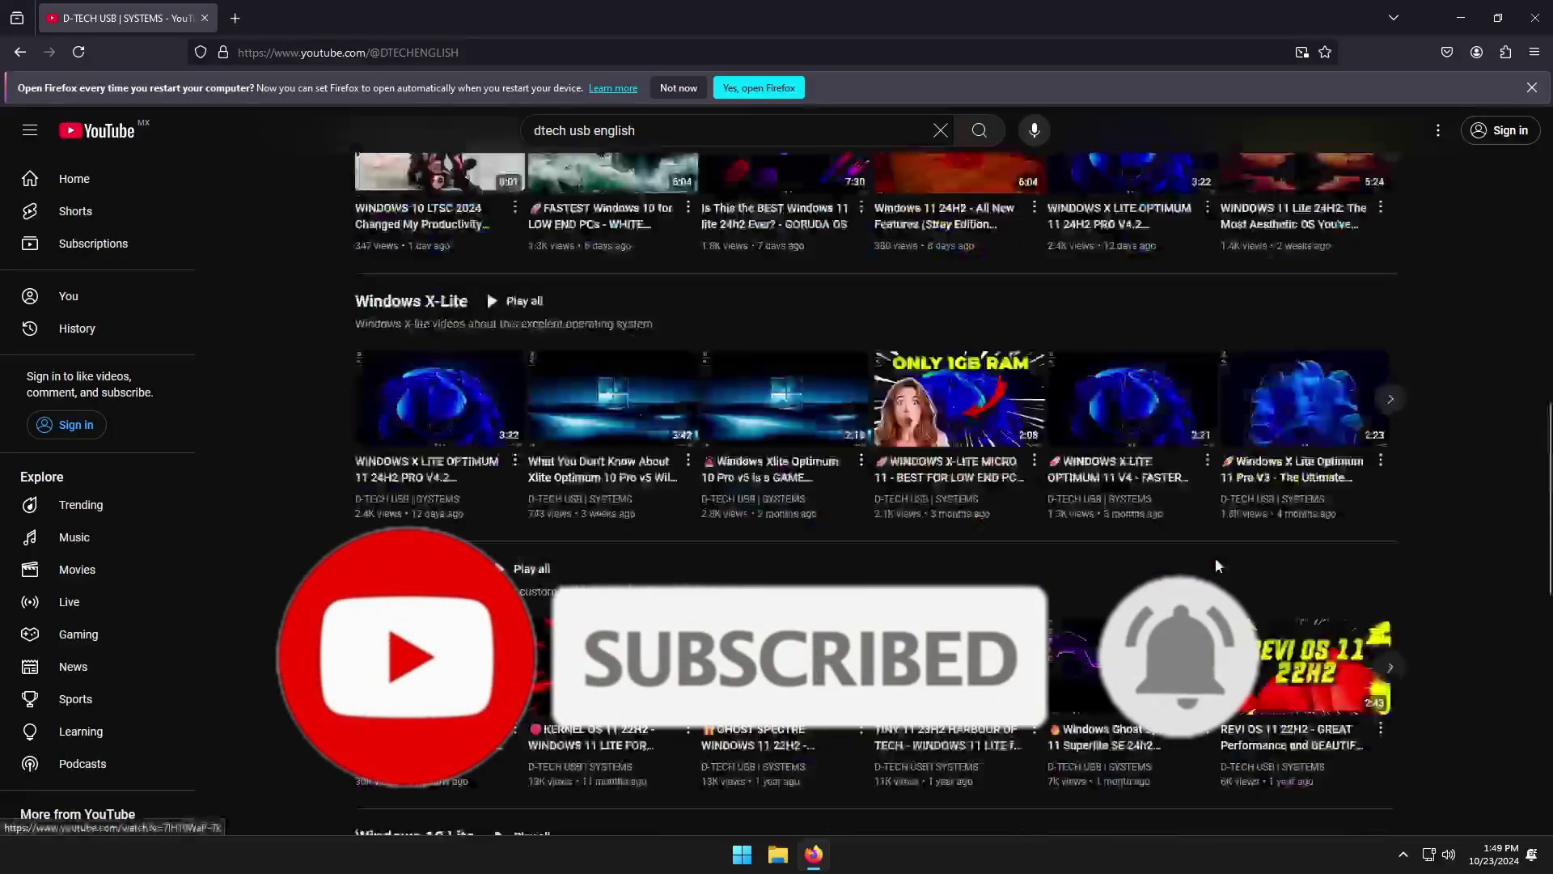
{"action": "scroll", "coordinate": [1215, 558], "scroll_direction": "up", "scroll_amount": 5}
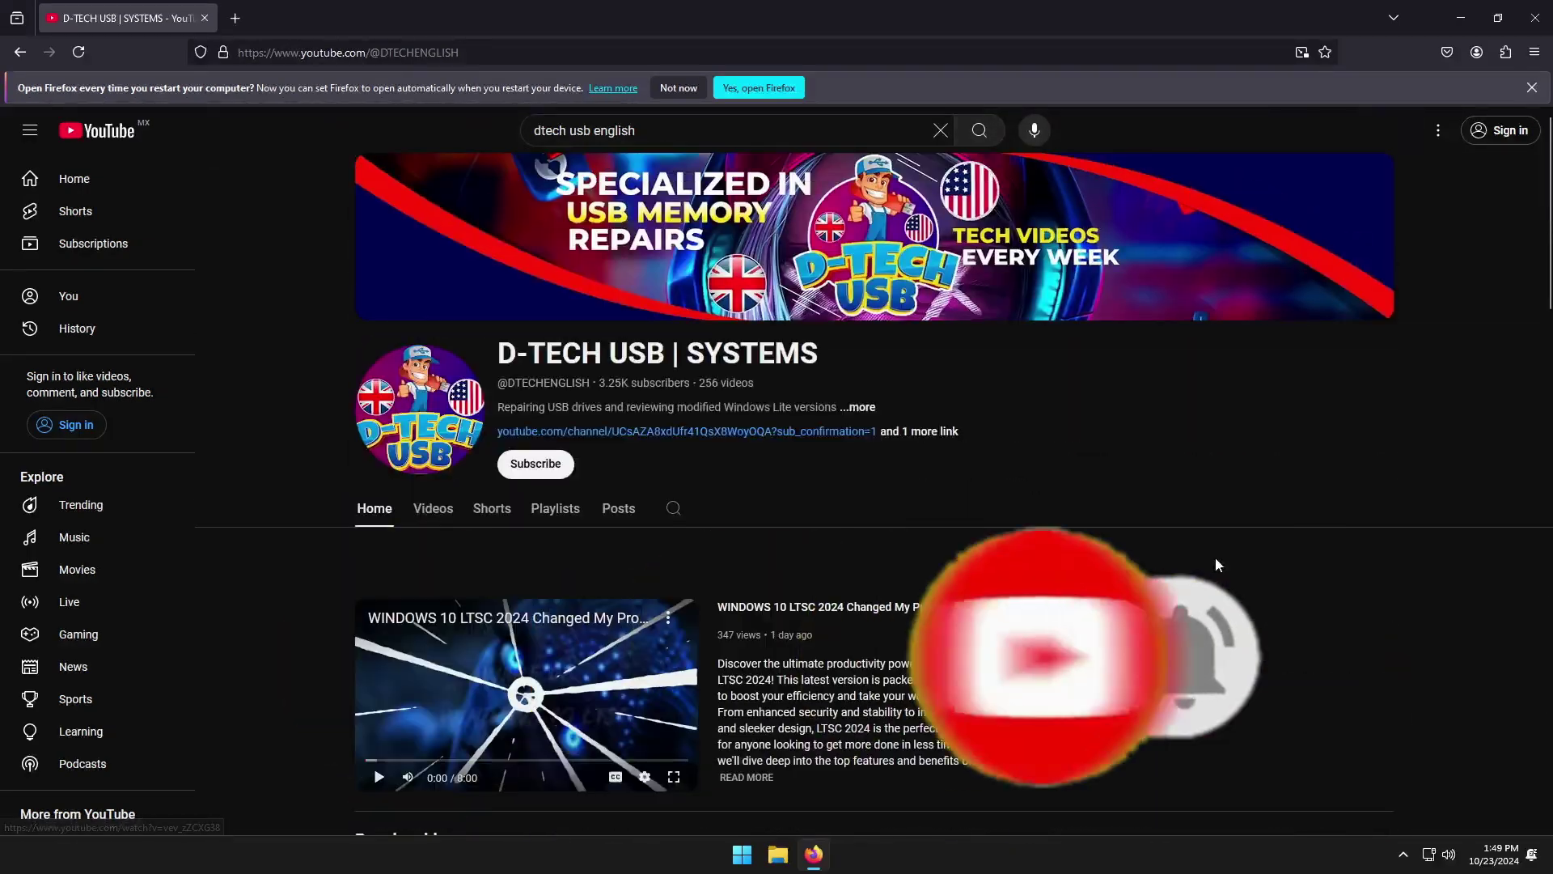
- Search the web for "pexels" in a new tab and open the Pexels stock photo site from the first result
{"action": "left_click", "coordinate": [235, 18]}
{"action": "type", "text": "pexels"}
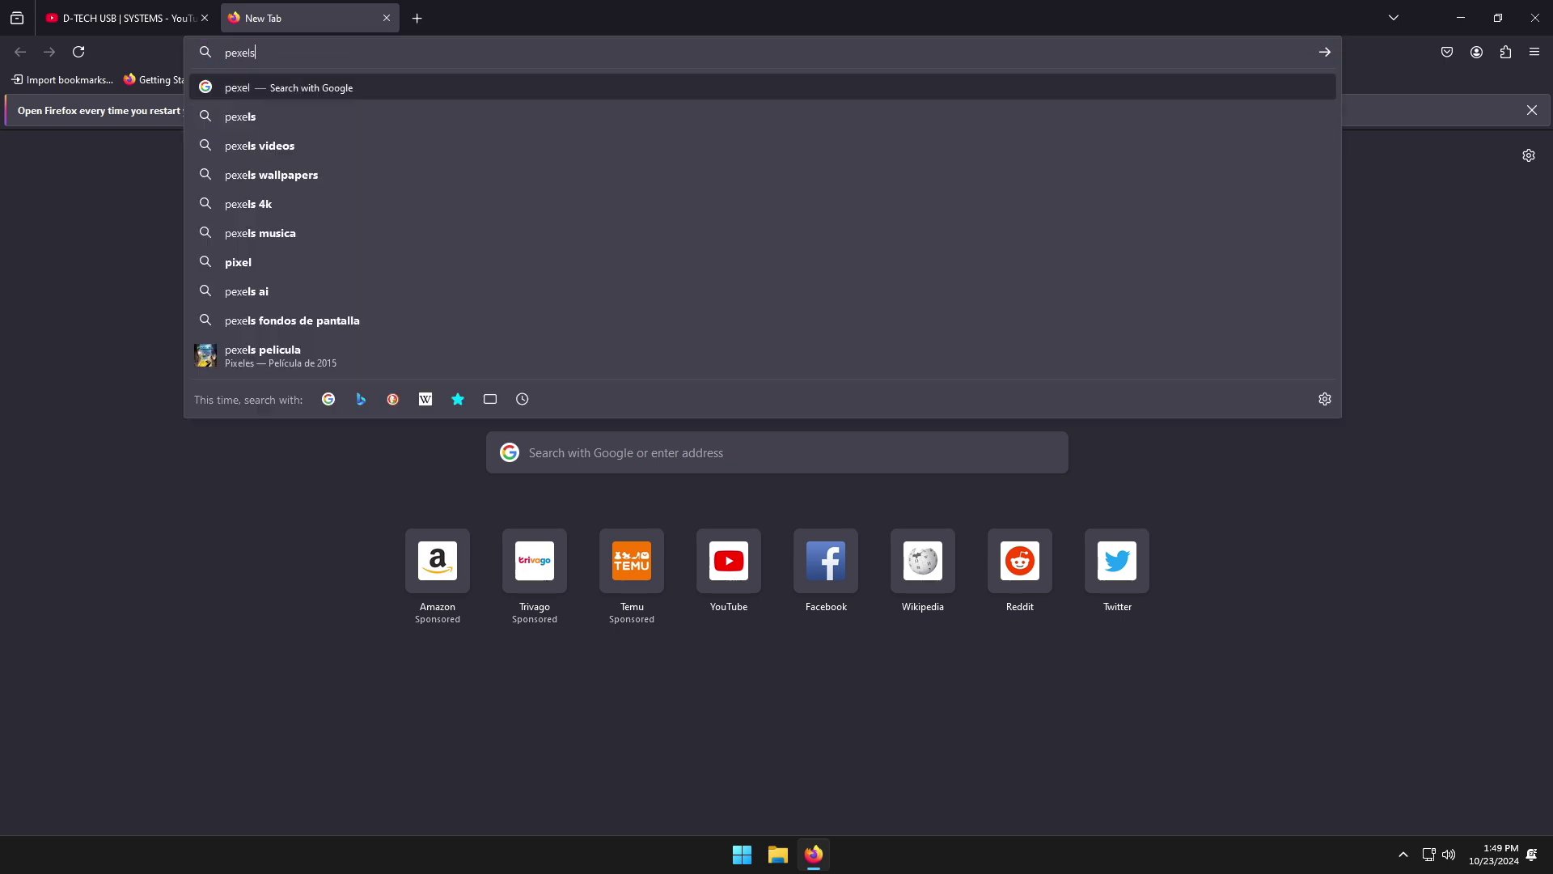
{"action": "key", "text": "Return"}
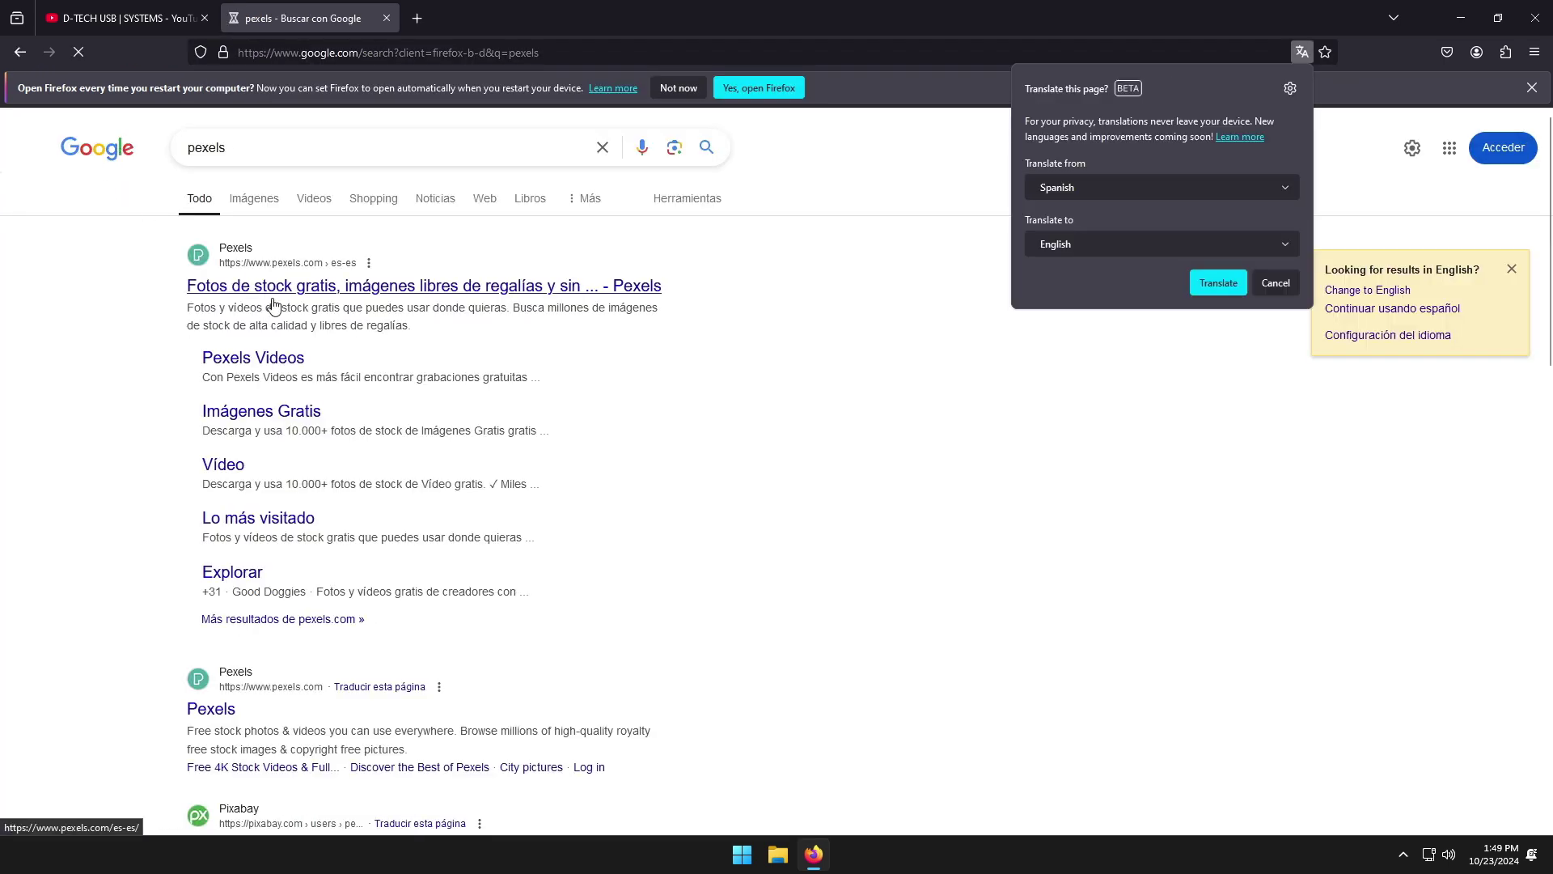
{"action": "left_click", "coordinate": [389, 290]}
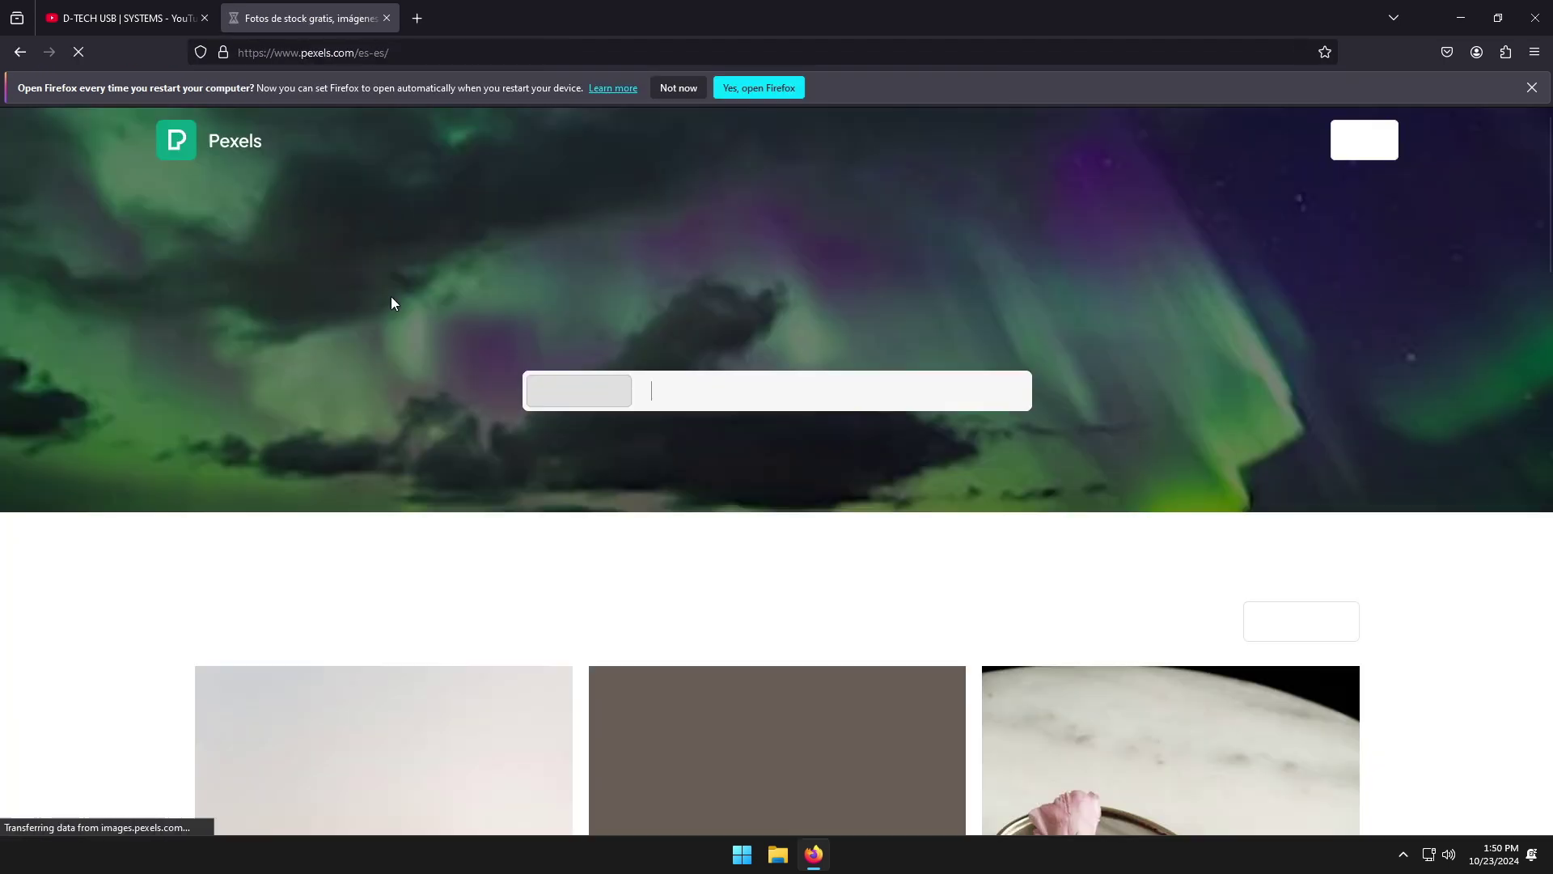
- Translate the Pexels page into English, dismiss the Google sign-in prompt, and look through the free stock photos
{"action": "left_click", "coordinate": [1208, 240]}
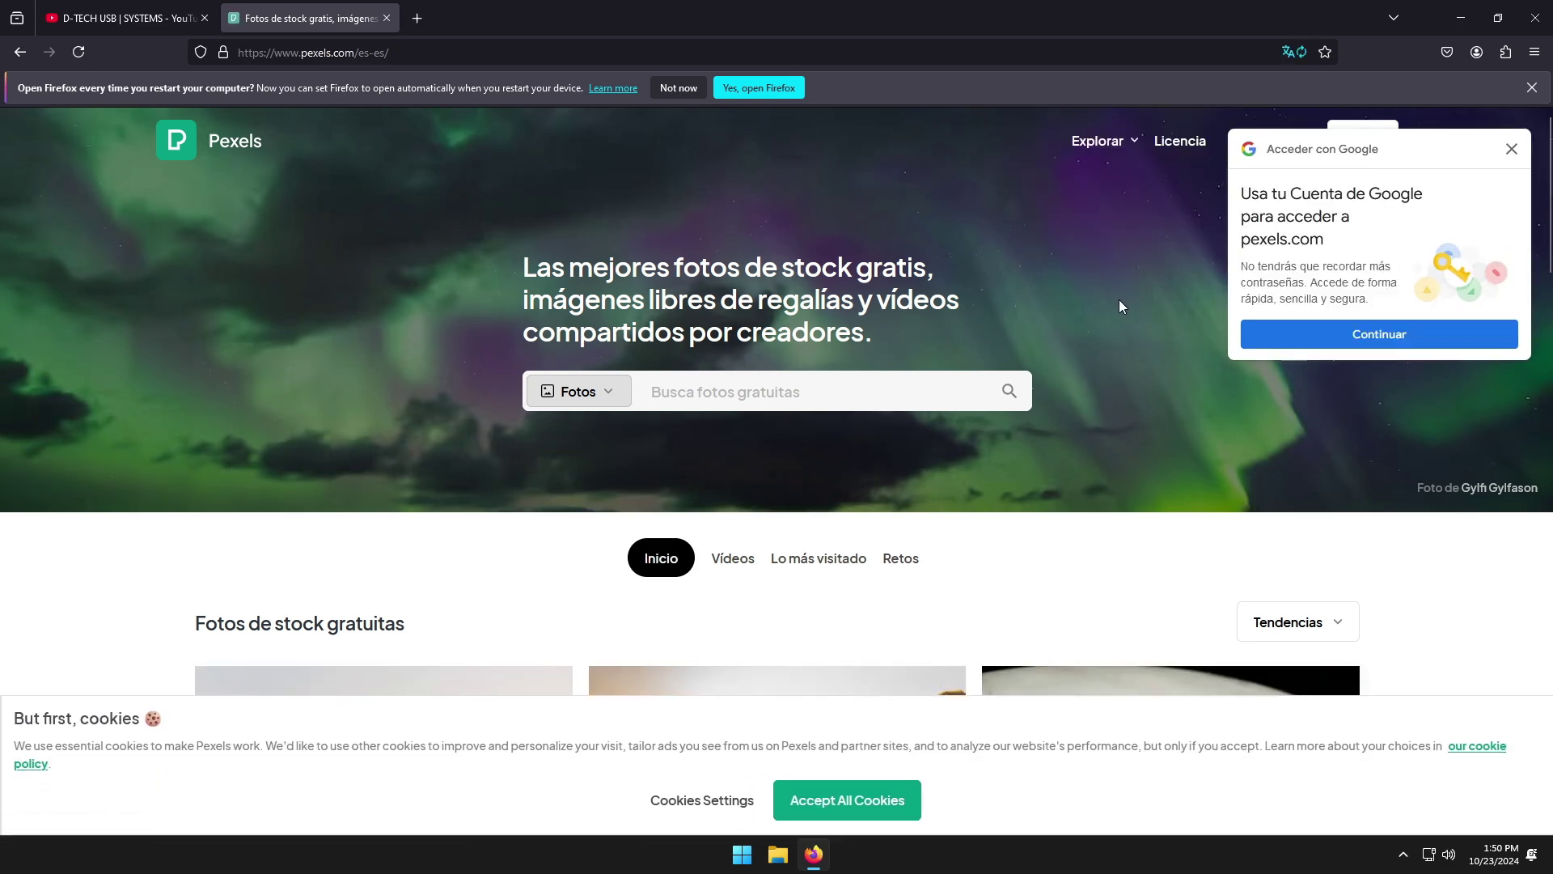
{"action": "left_click", "coordinate": [1510, 149]}
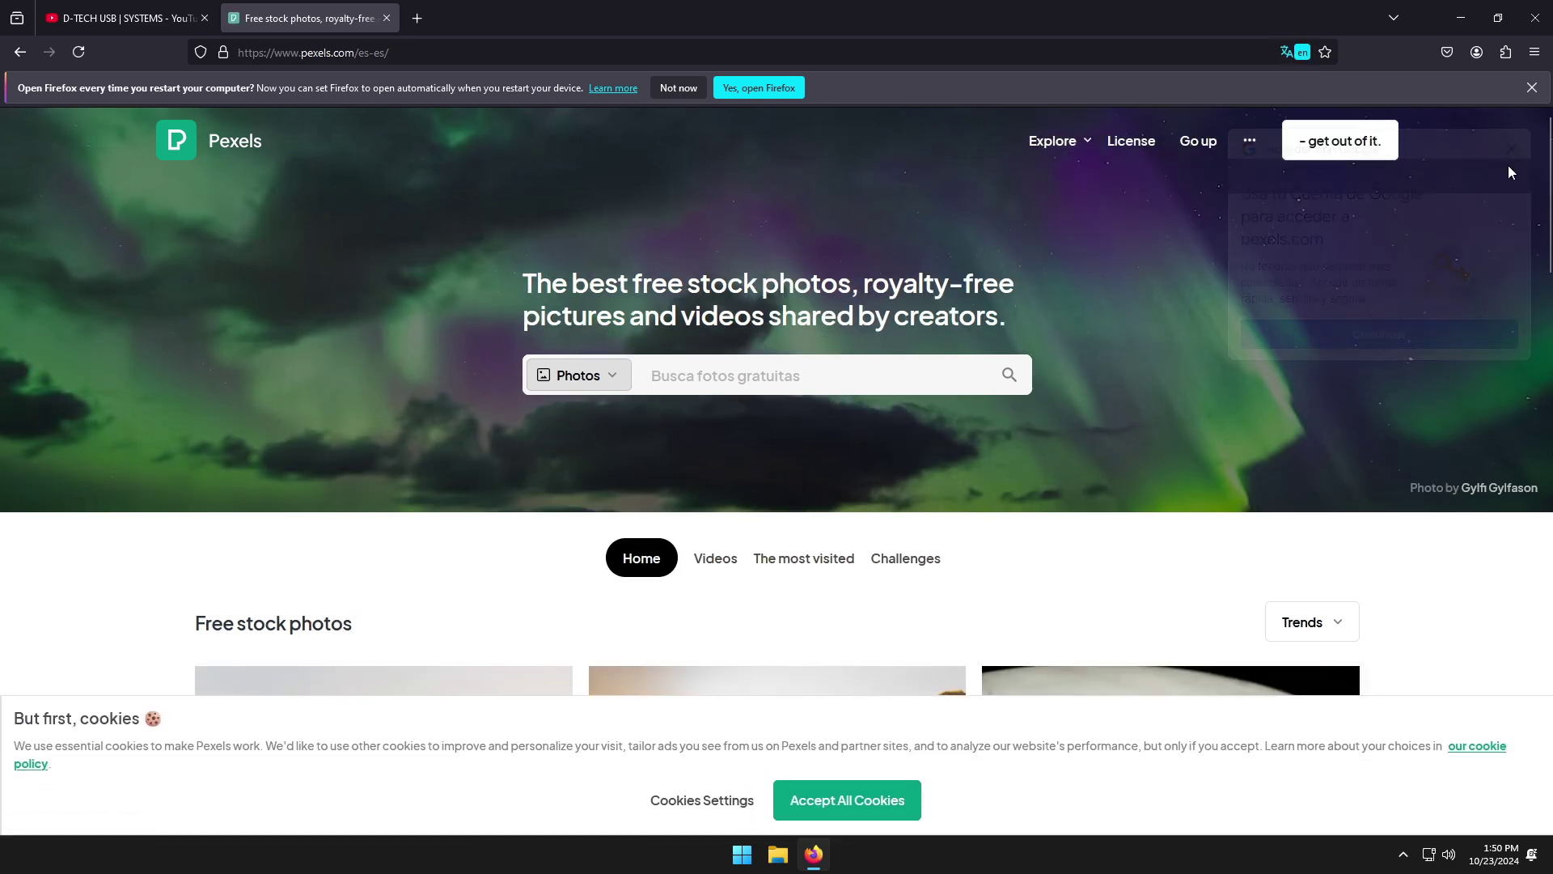
{"action": "scroll", "coordinate": [1138, 293], "scroll_direction": "down", "scroll_amount": 15}
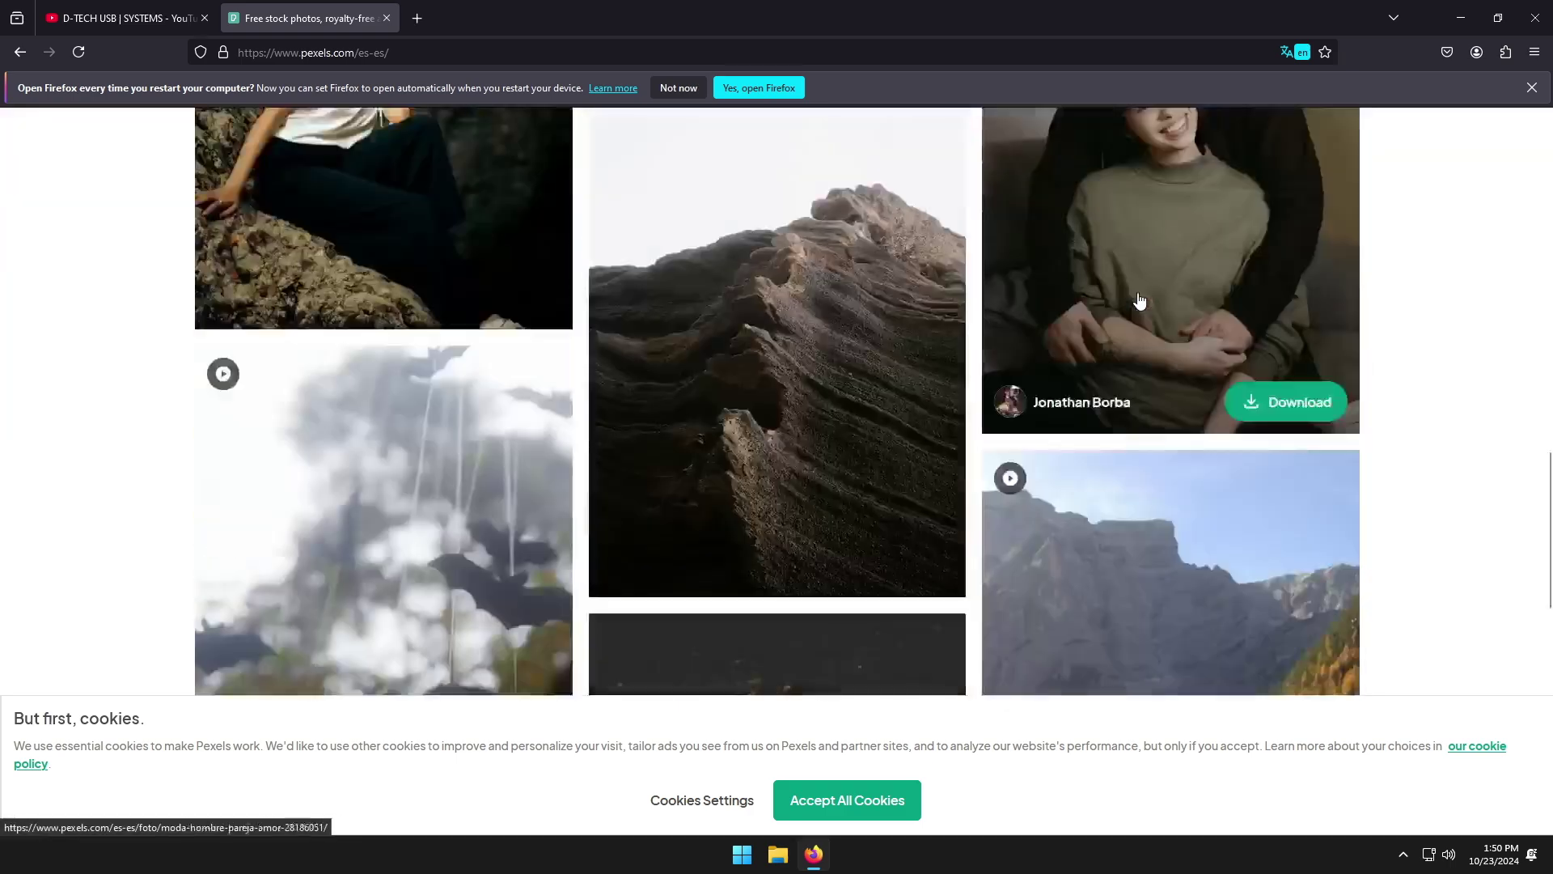
{"action": "scroll", "coordinate": [1138, 301], "scroll_direction": "down", "scroll_amount": 15}
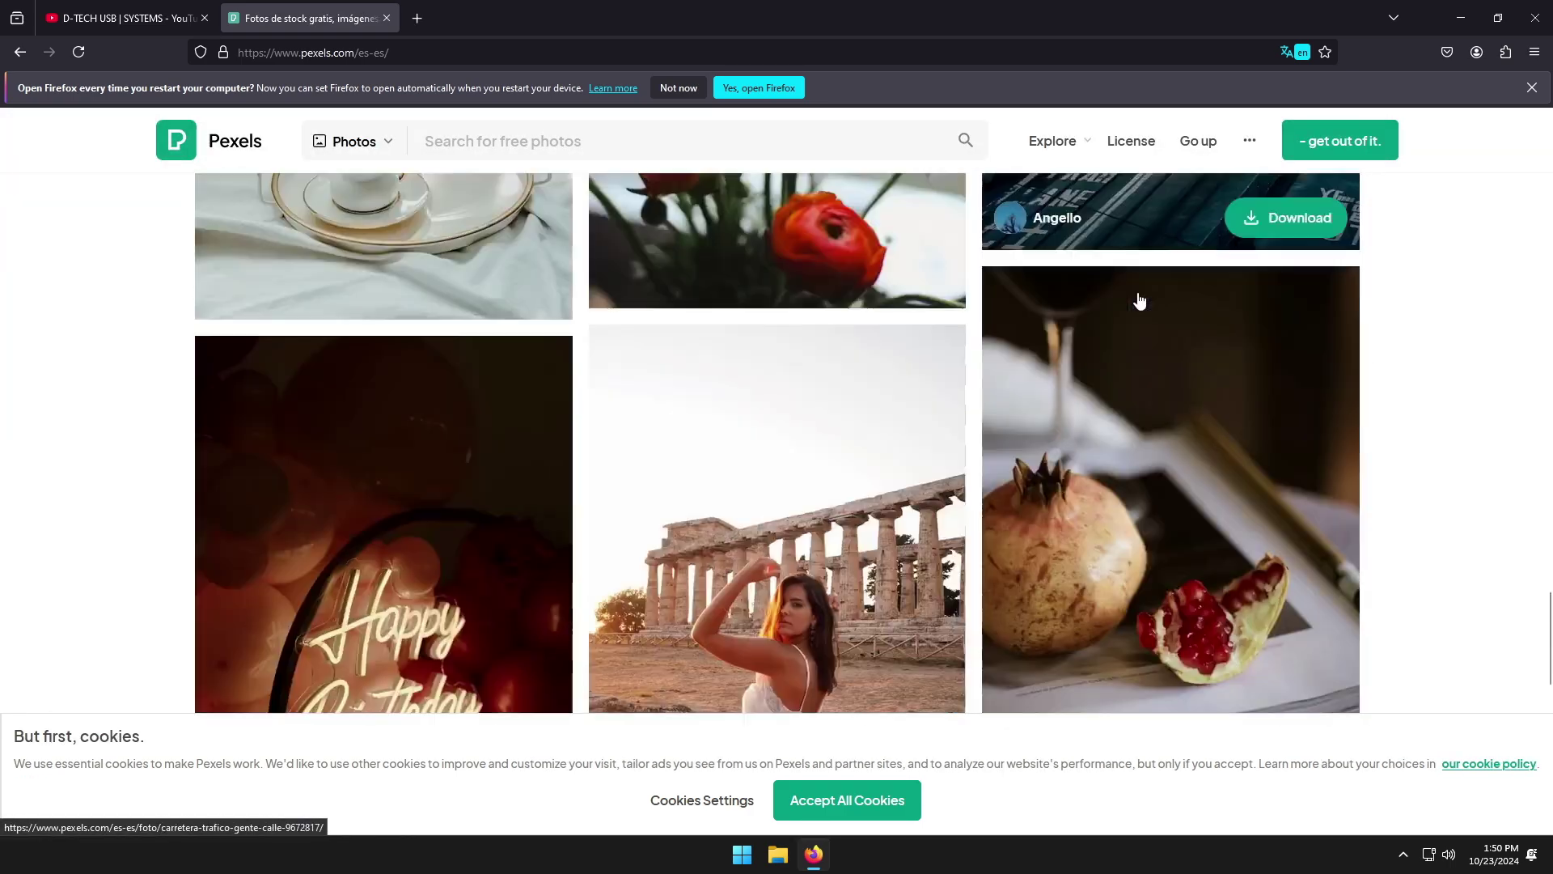
{"action": "scroll", "coordinate": [1139, 301], "scroll_direction": "down", "scroll_amount": 15}
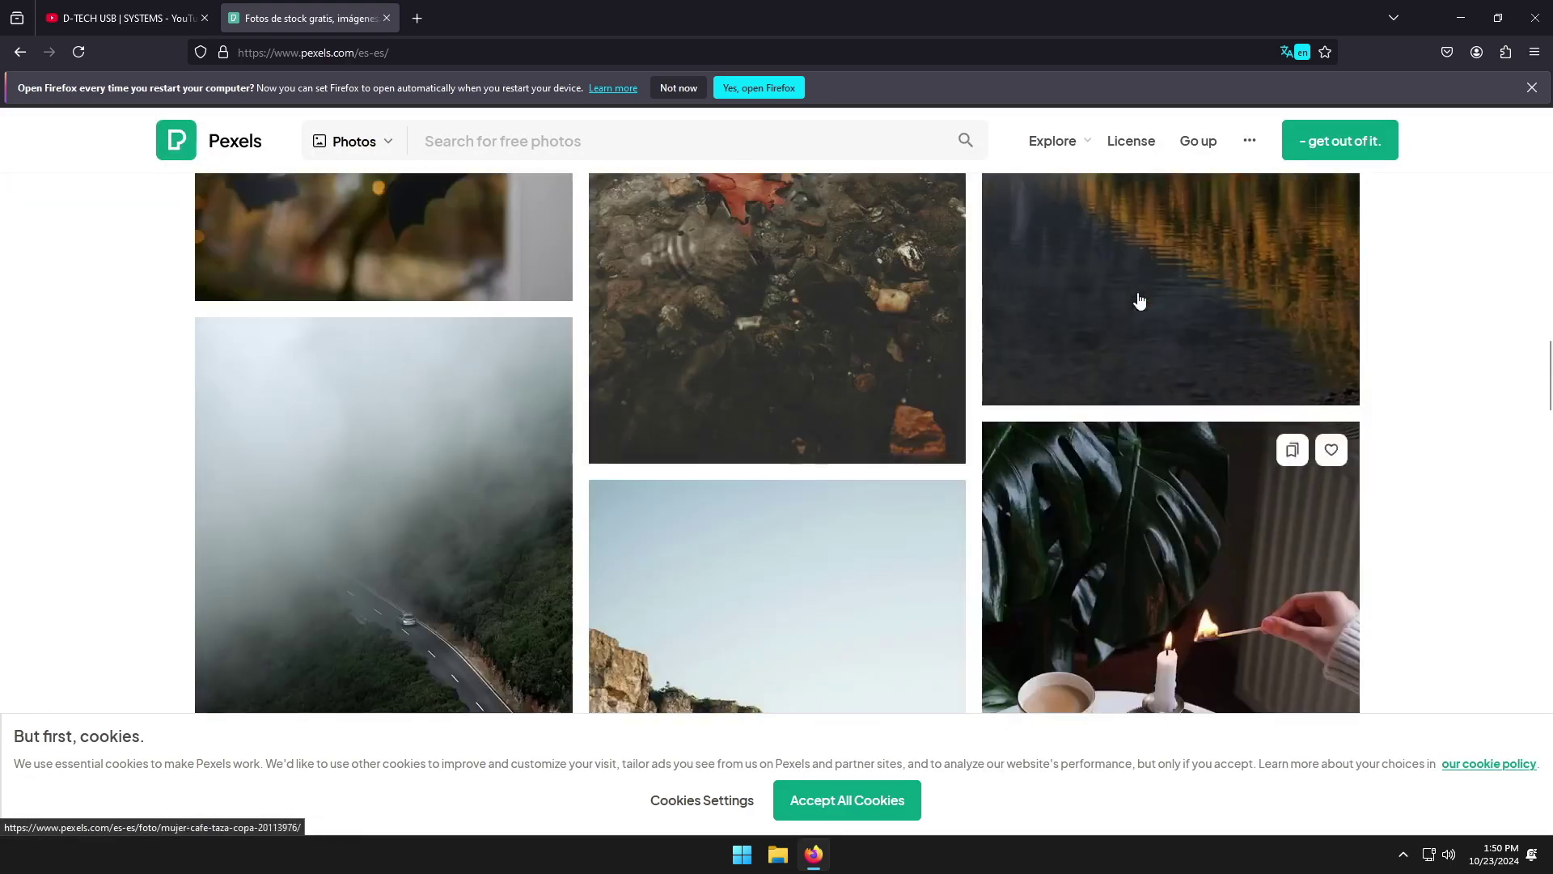
{"action": "scroll", "coordinate": [1139, 301], "scroll_direction": "up", "scroll_amount": 20}
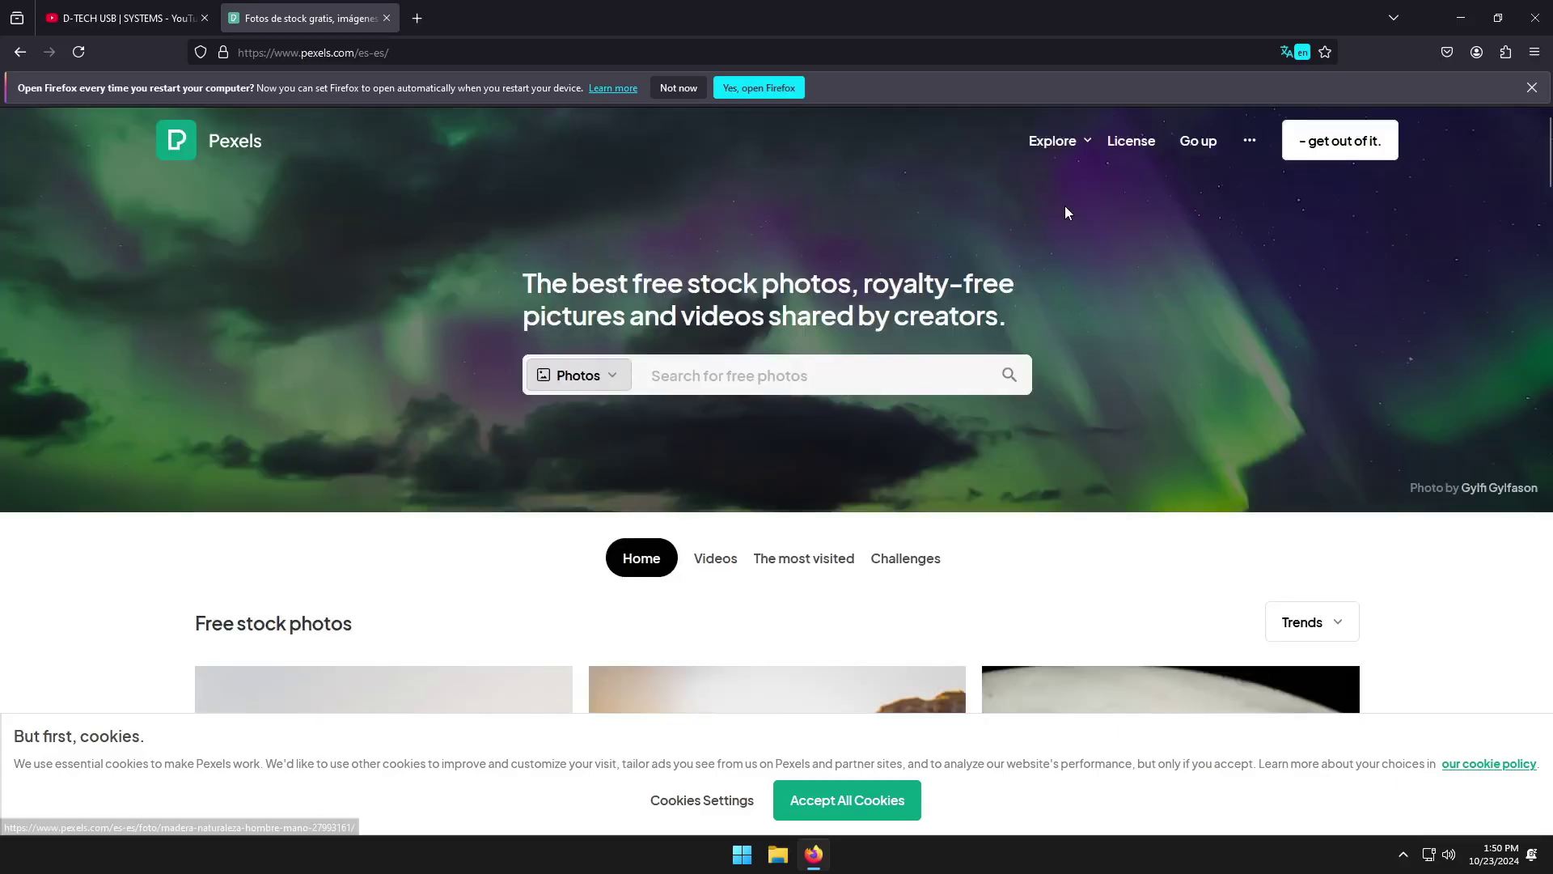
- Search for "audionautix" in another new tab, open audionautix.com and look through its home page
{"action": "left_click", "coordinate": [417, 17]}
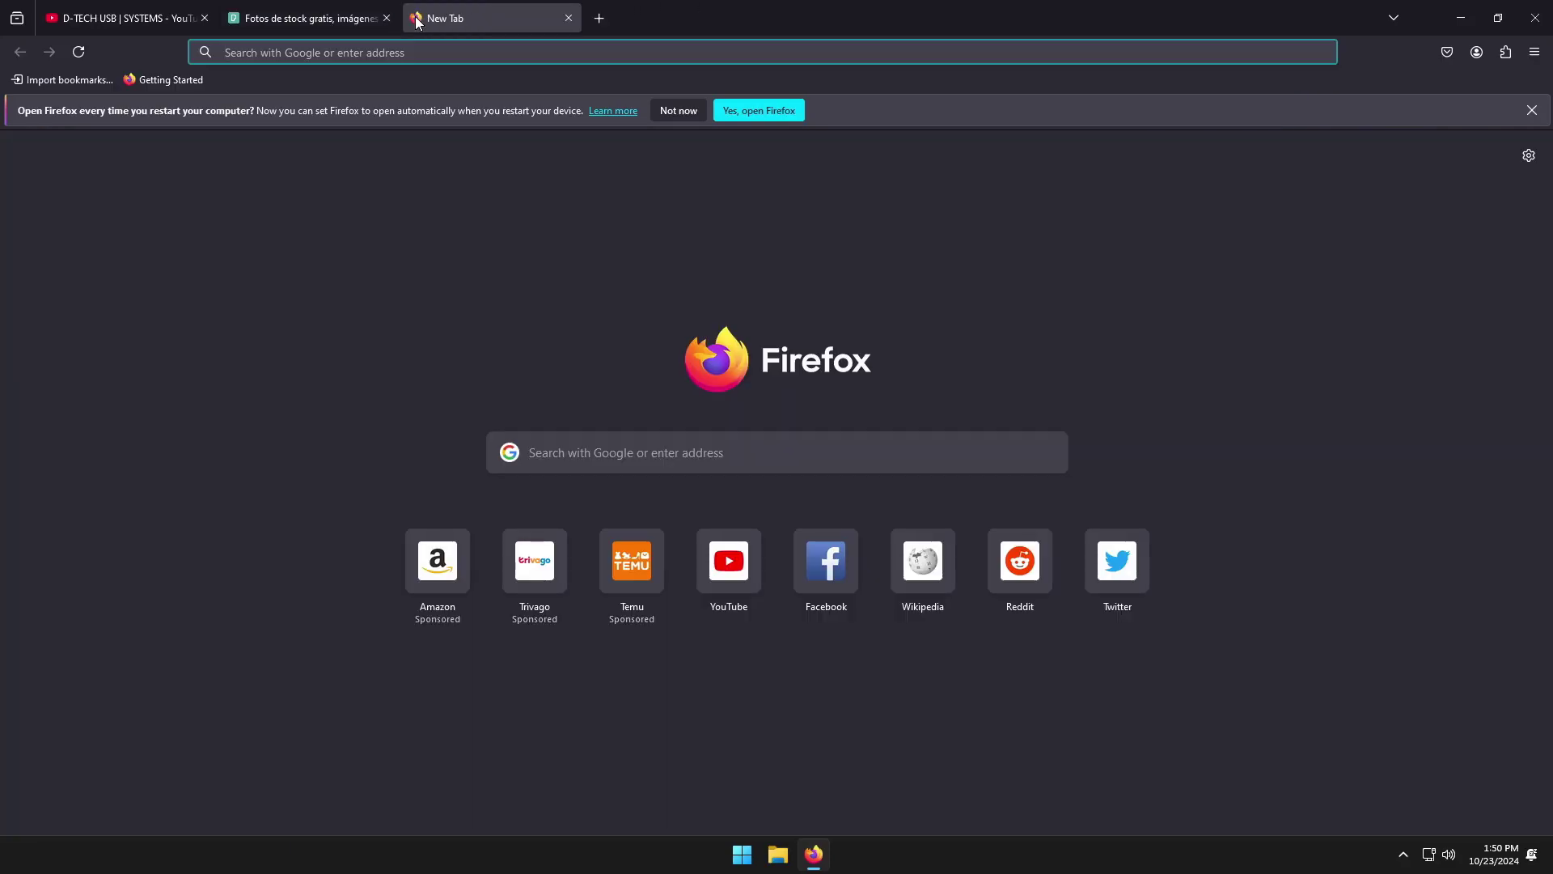
{"action": "type", "text": "audionau"}
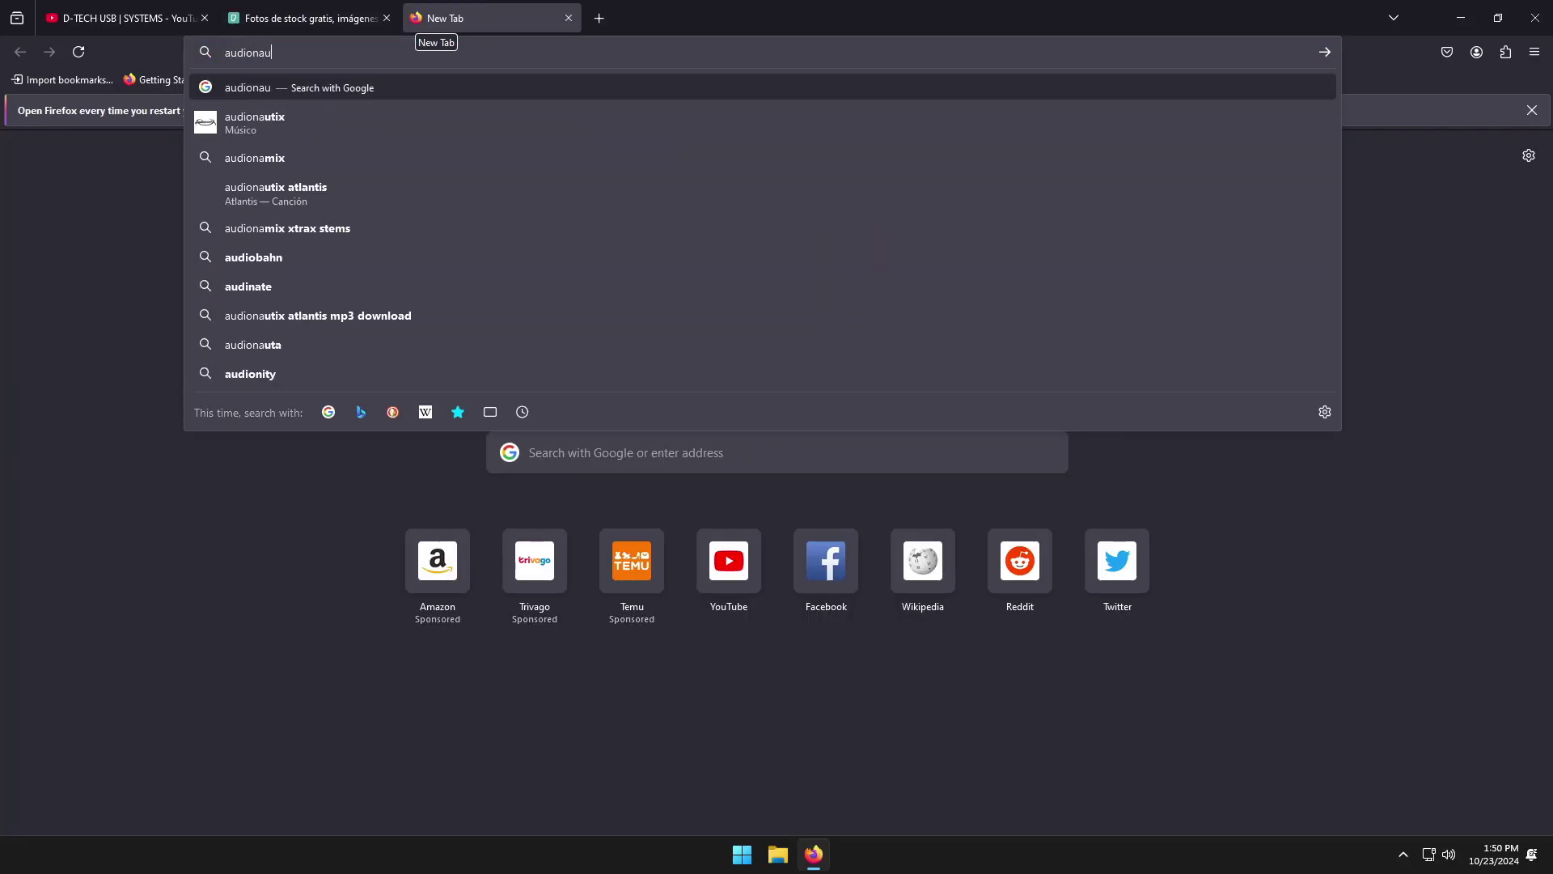
{"action": "type", "text": "tix"}
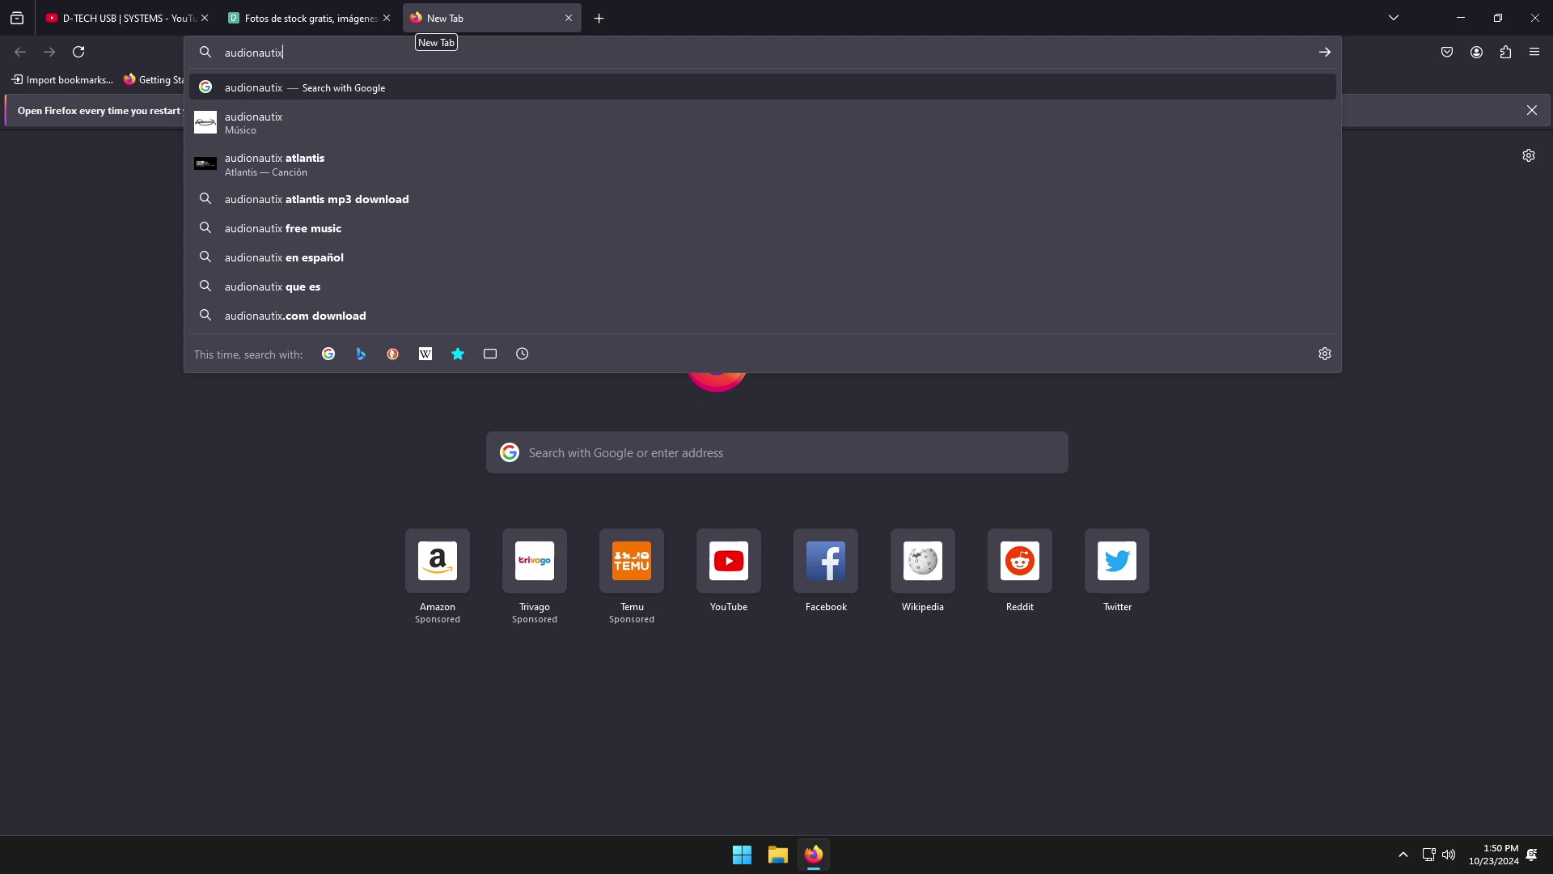
{"action": "key", "text": "Return"}
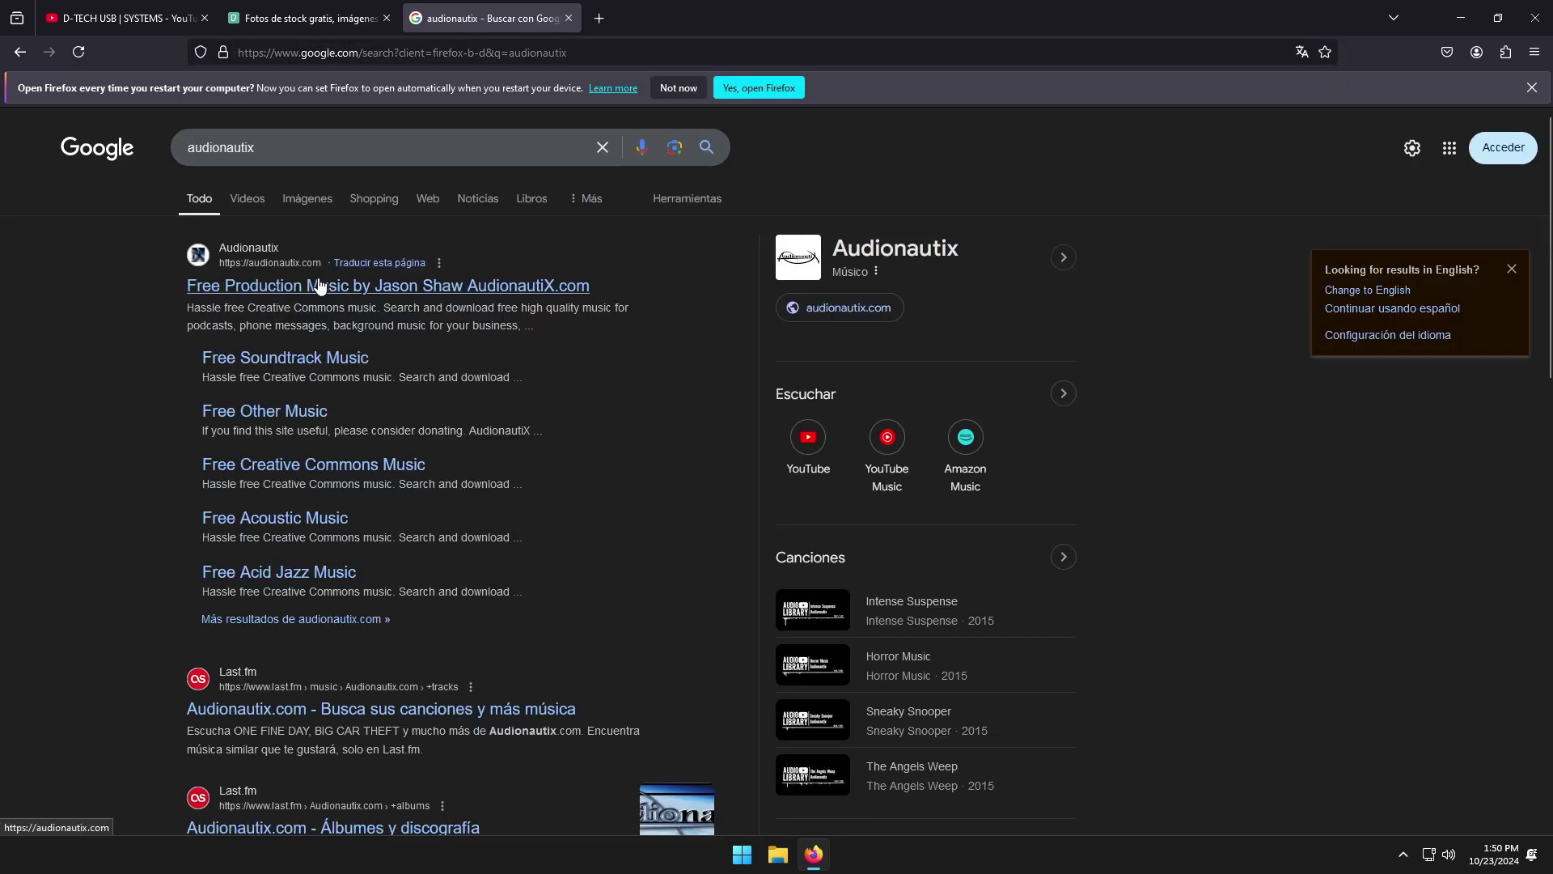
{"action": "left_click", "coordinate": [320, 287]}
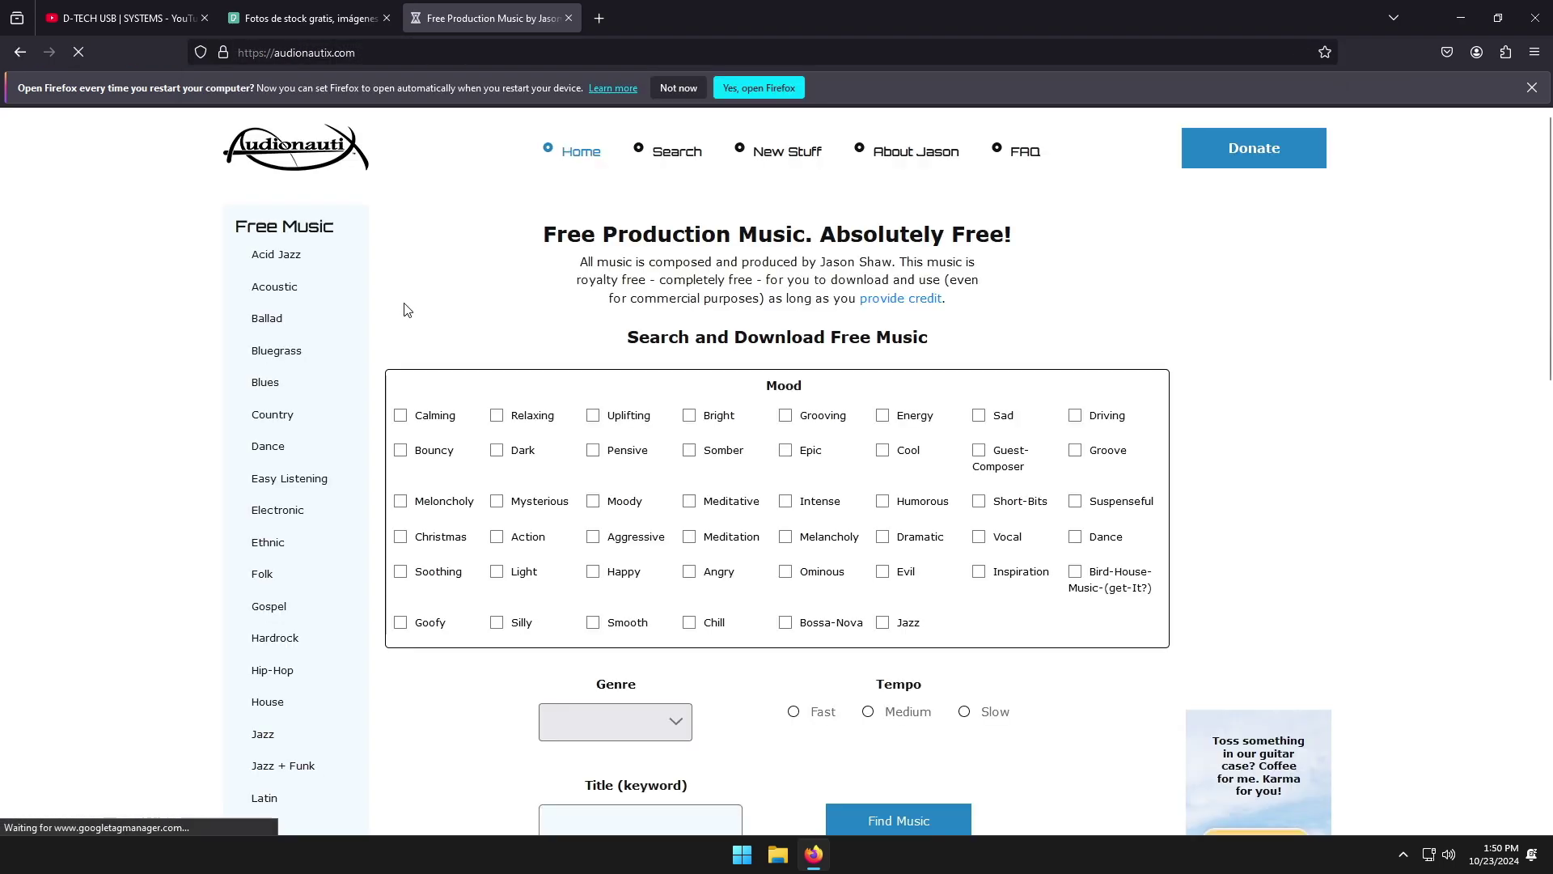
{"action": "scroll", "coordinate": [727, 472], "scroll_direction": "down", "scroll_amount": 12}
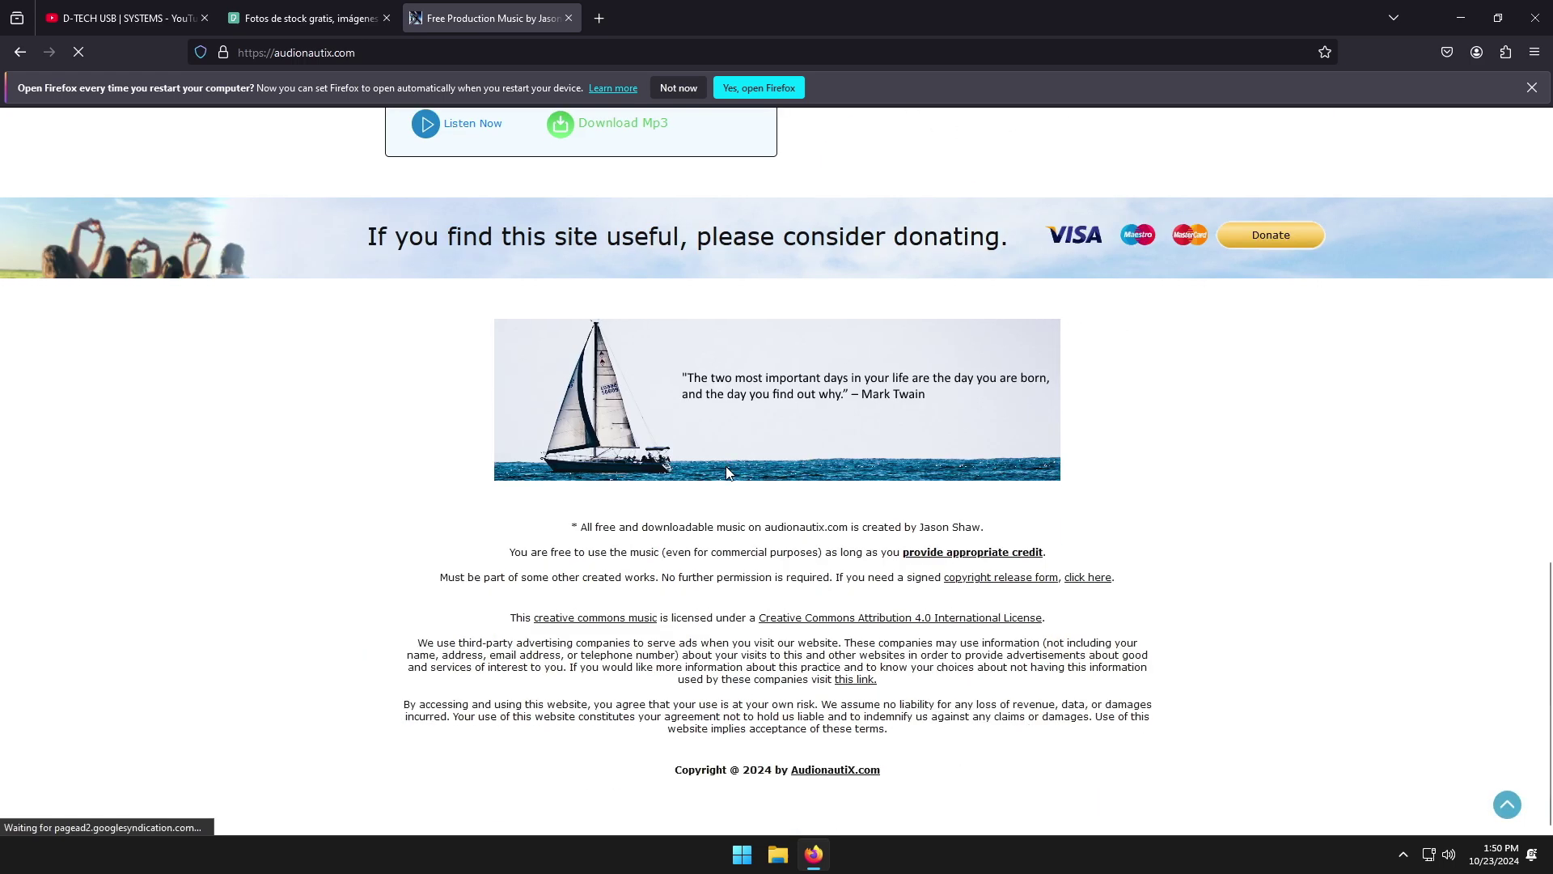
{"action": "scroll", "coordinate": [727, 472], "scroll_direction": "up", "scroll_amount": 5}
{"action": "scroll", "coordinate": [728, 472], "scroll_direction": "up", "scroll_amount": 8}
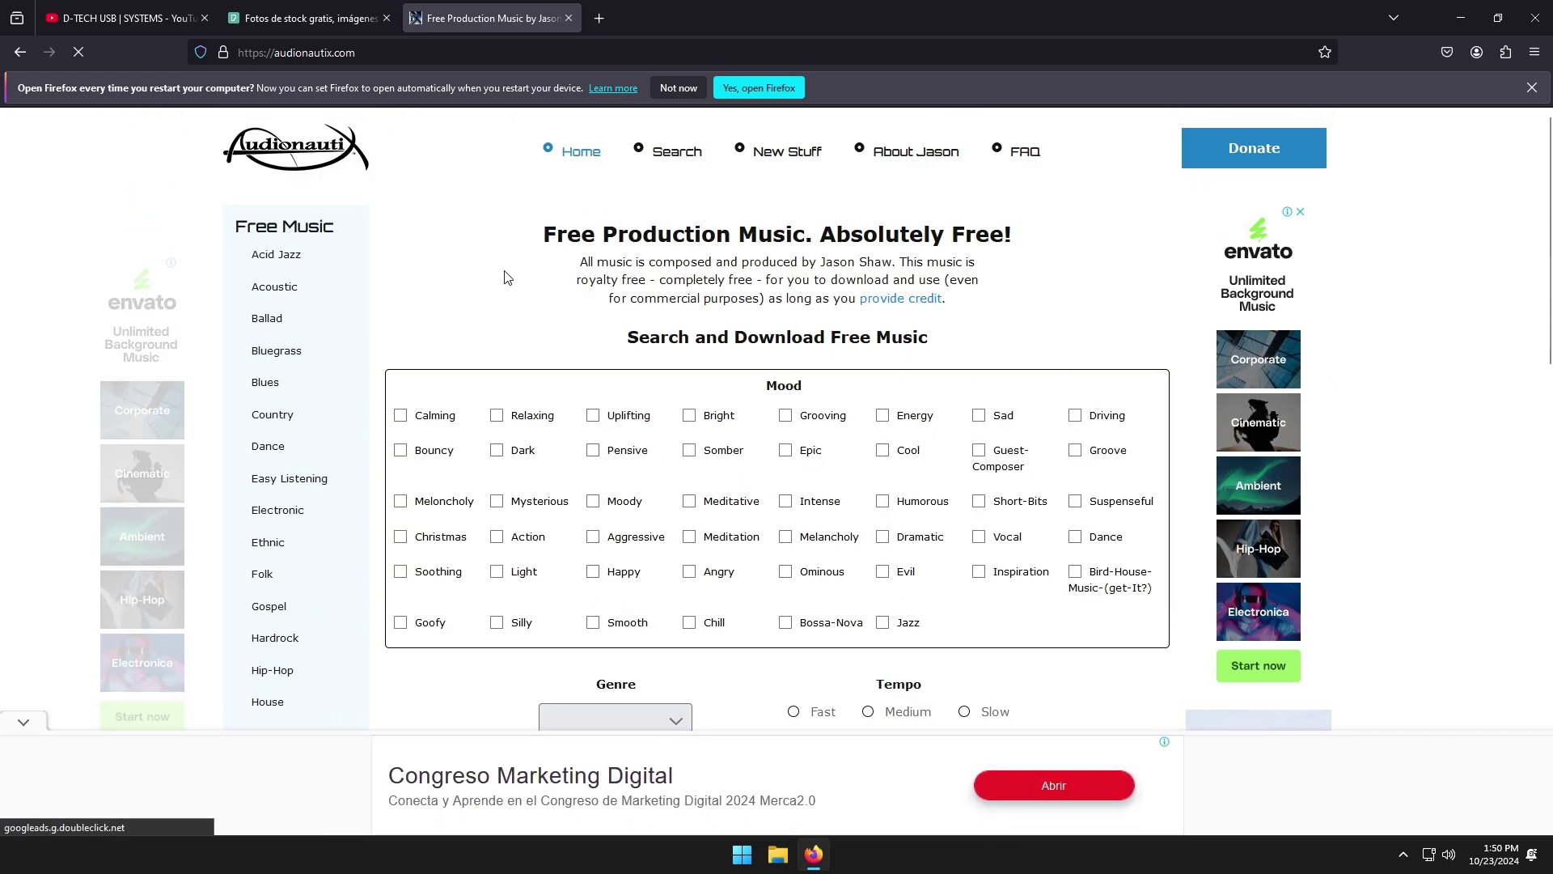
- Minimize Firefox, and open Task Manager to examine memory usage in its performance view
{"action": "left_click", "coordinate": [1462, 18]}
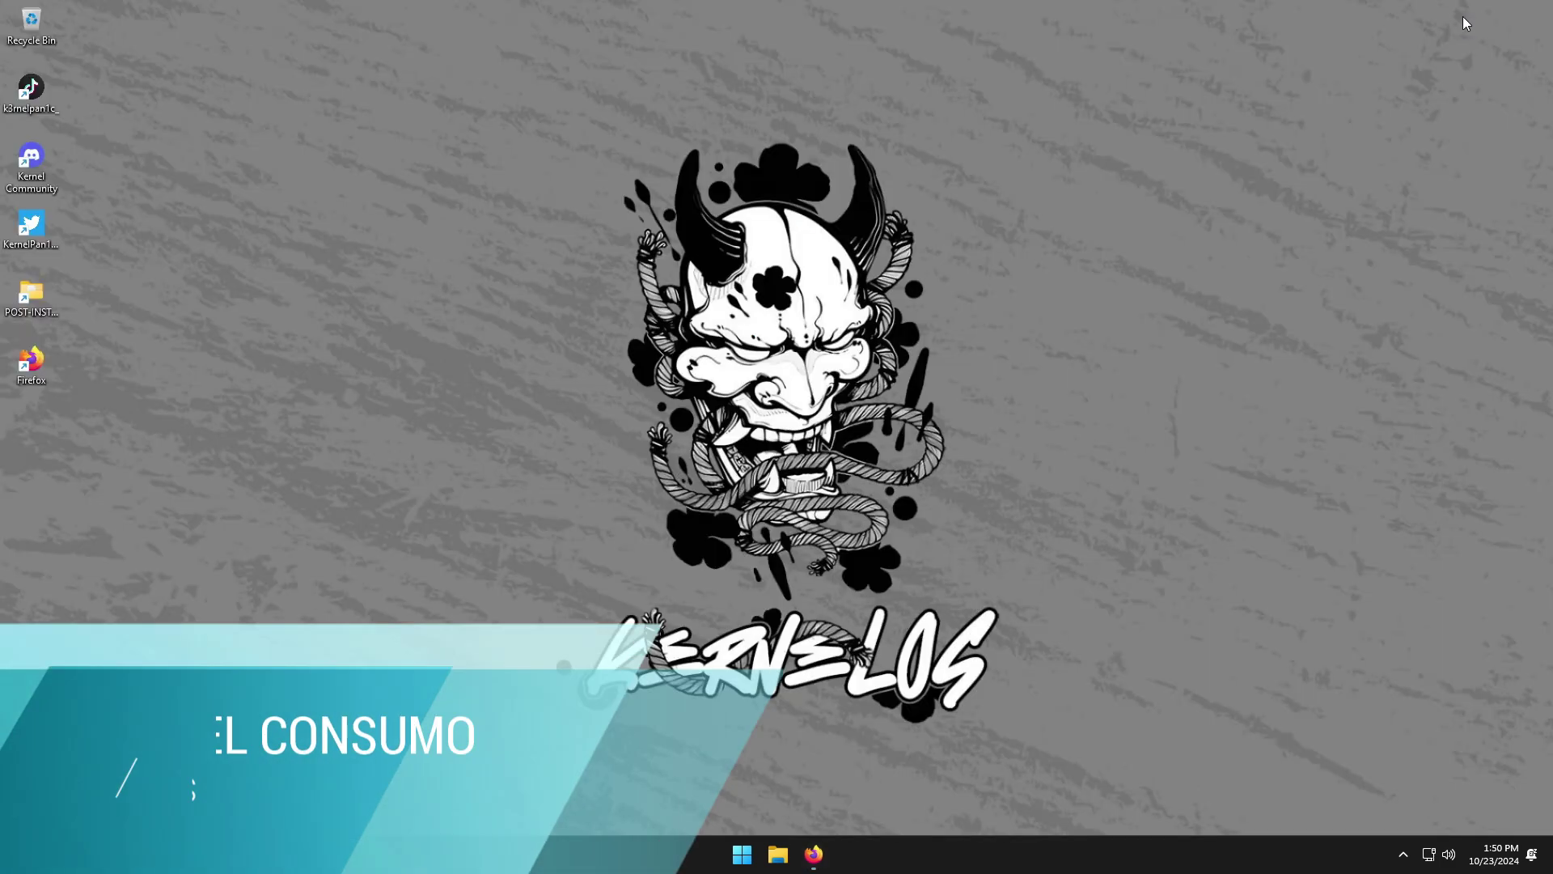
{"action": "right_click", "coordinate": [1116, 855]}
{"action": "left_click", "coordinate": [1176, 794]}
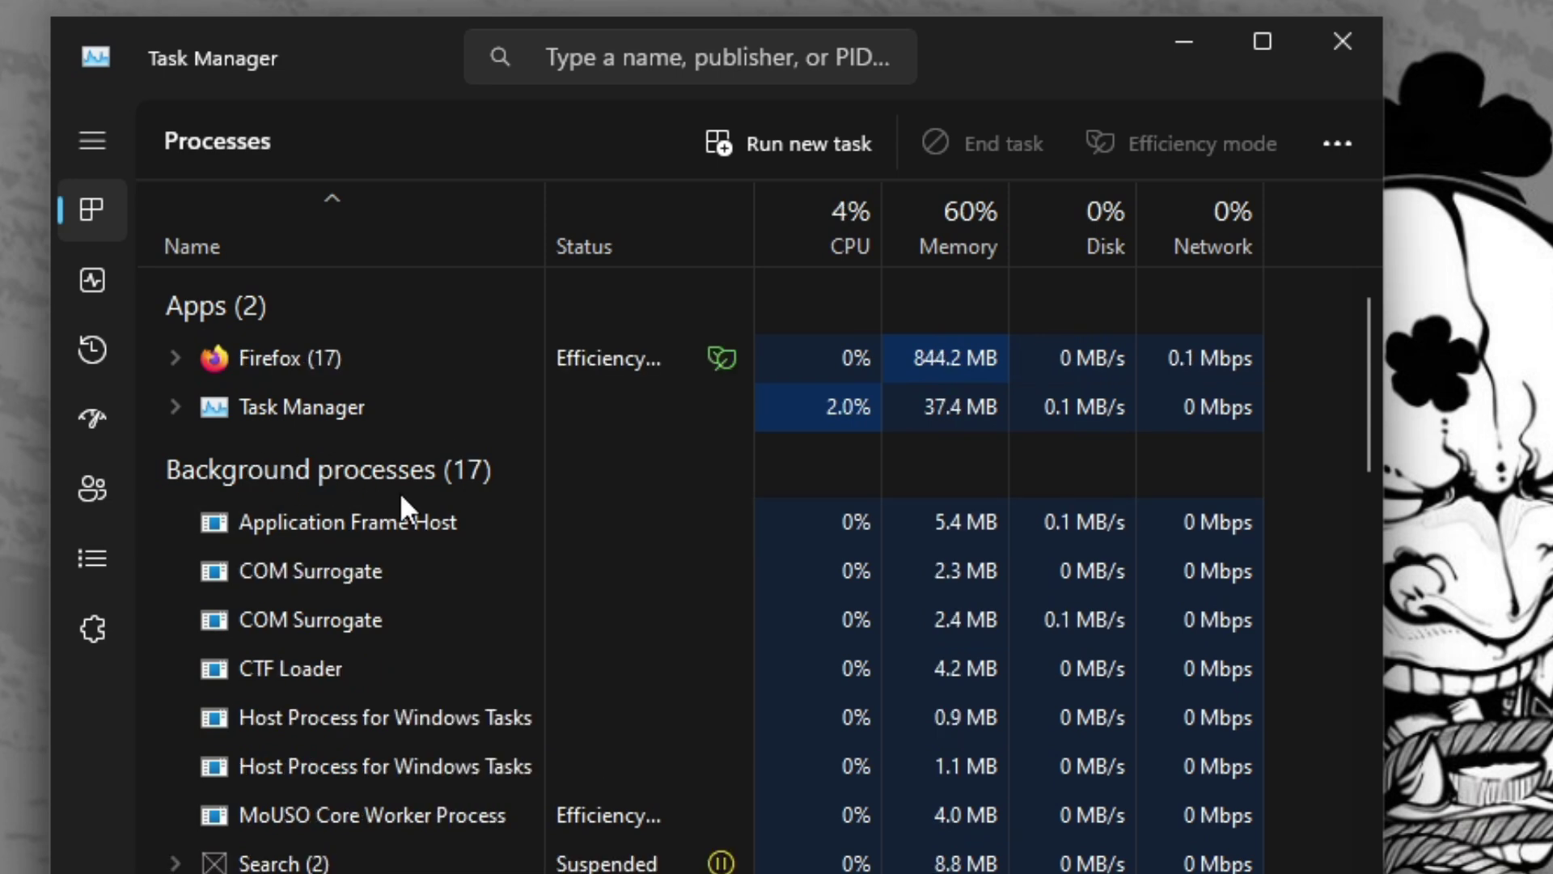
{"action": "left_click", "coordinate": [97, 282]}
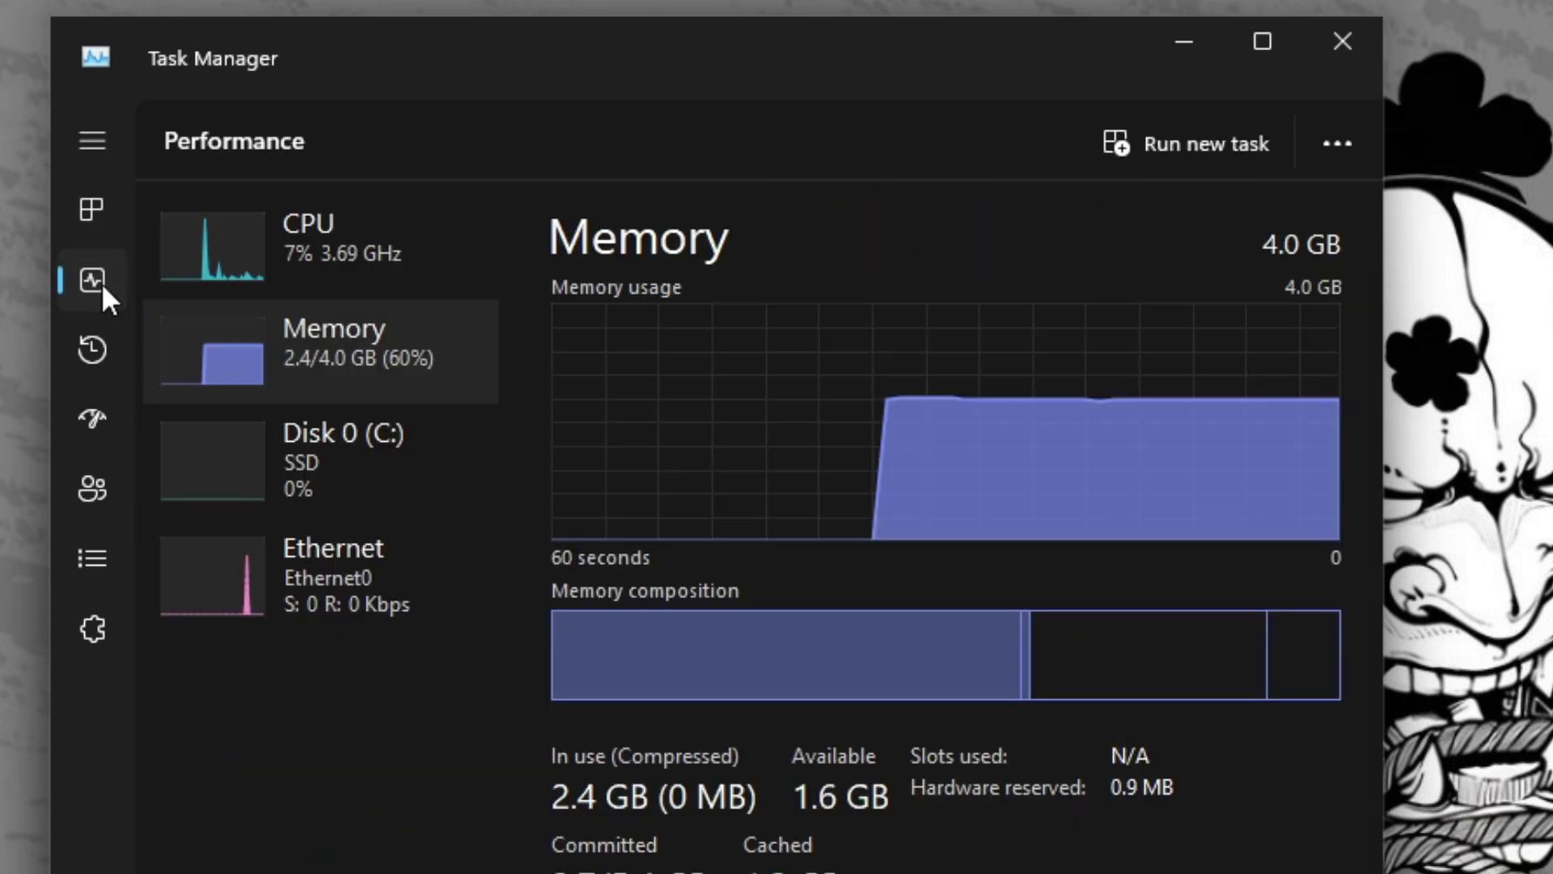
- Examine the CPU and memory performance graphs in Task Manager and close it
{"action": "left_click", "coordinate": [217, 279]}
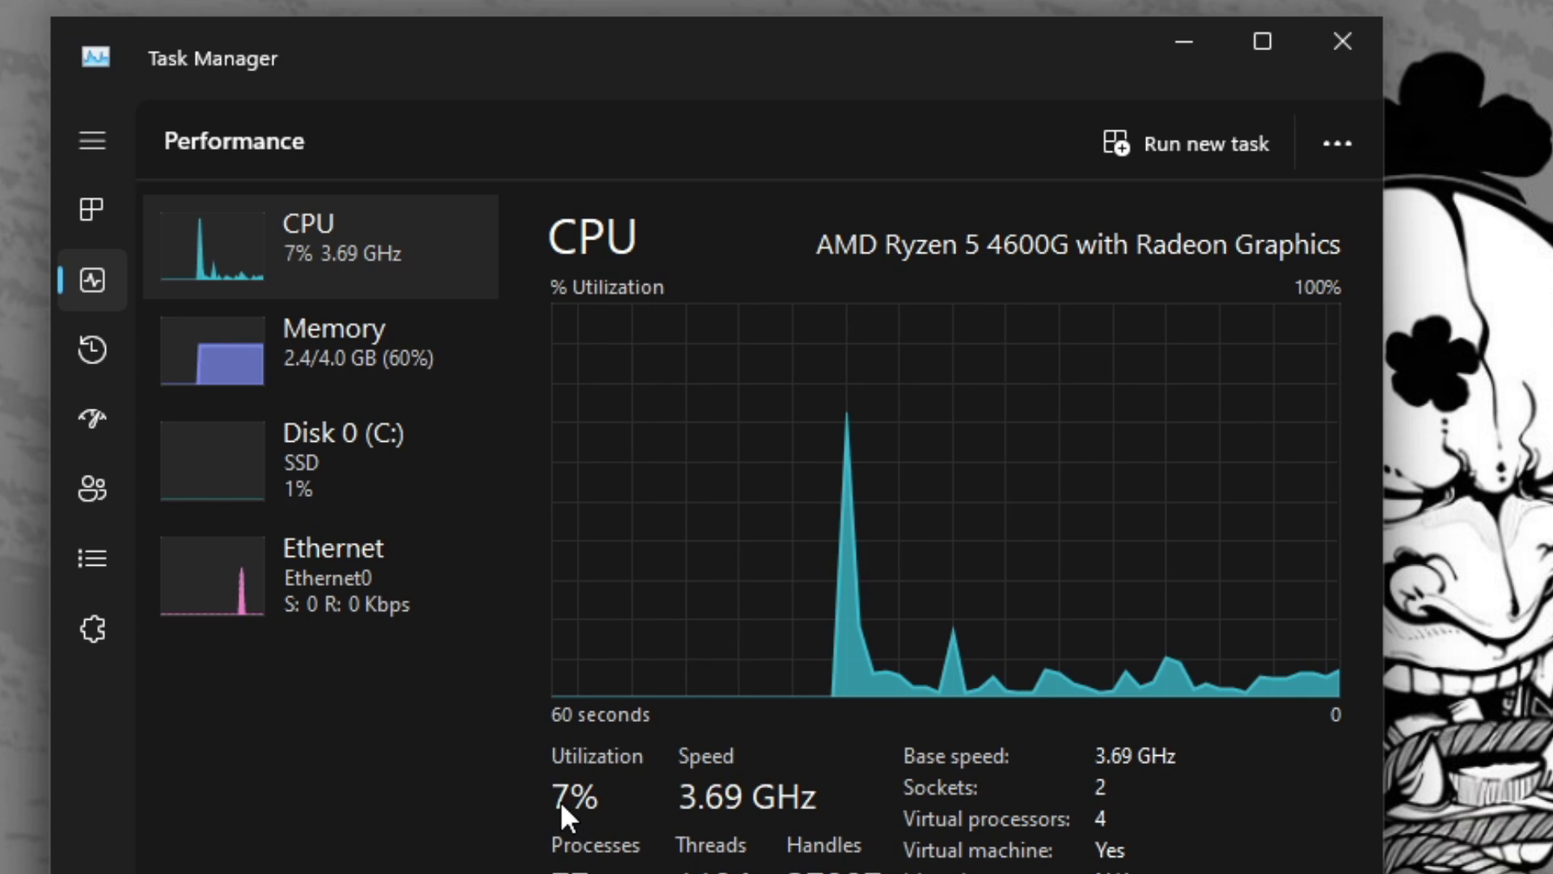
{"action": "left_click", "coordinate": [365, 365]}
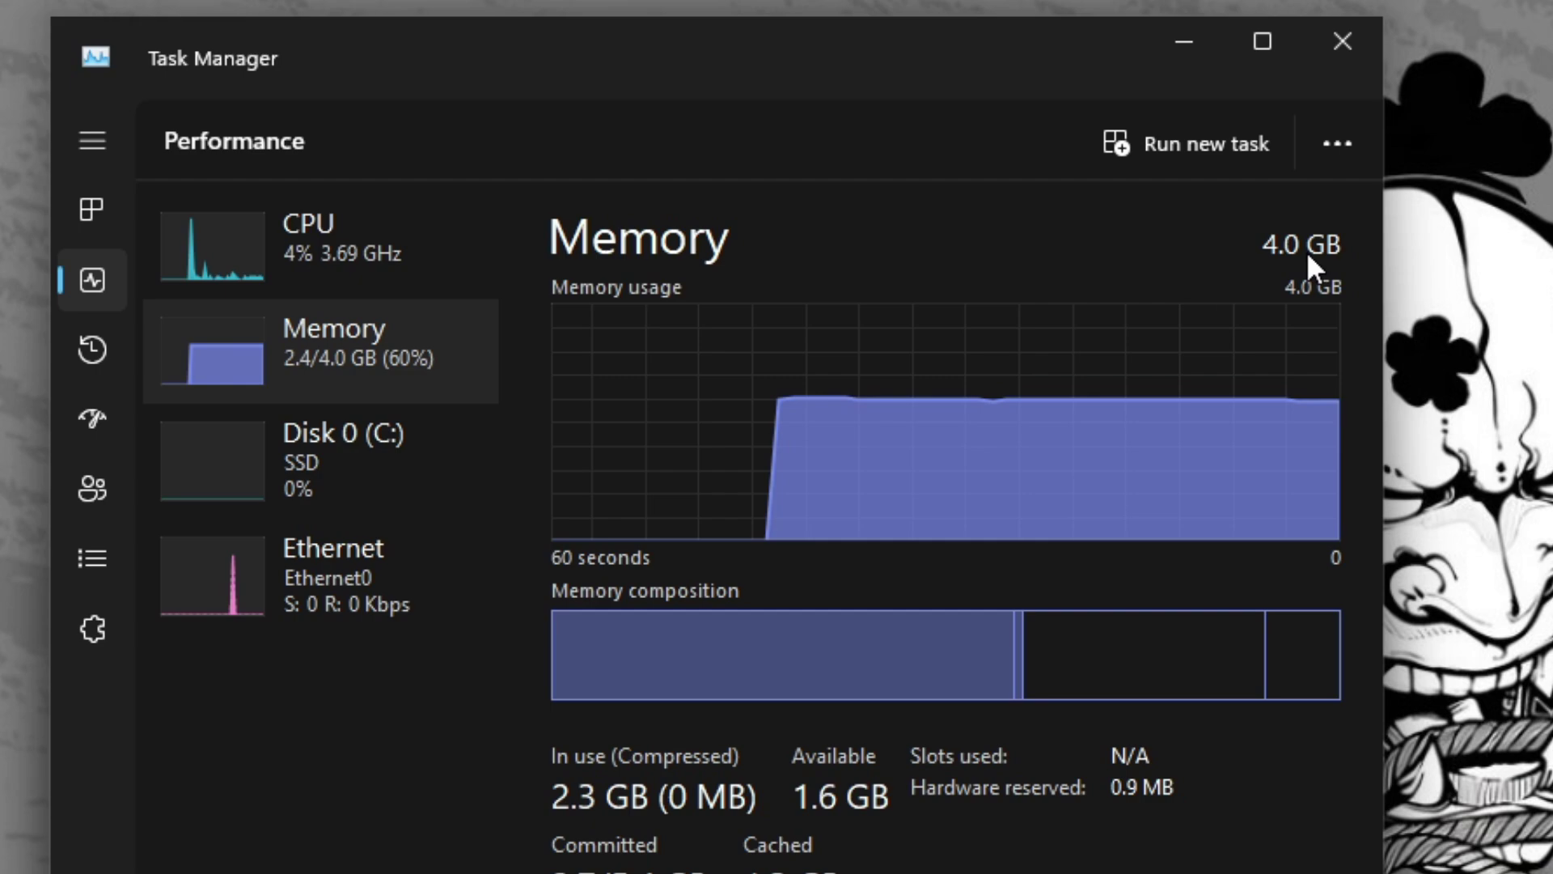
{"action": "left_click", "coordinate": [1356, 34]}
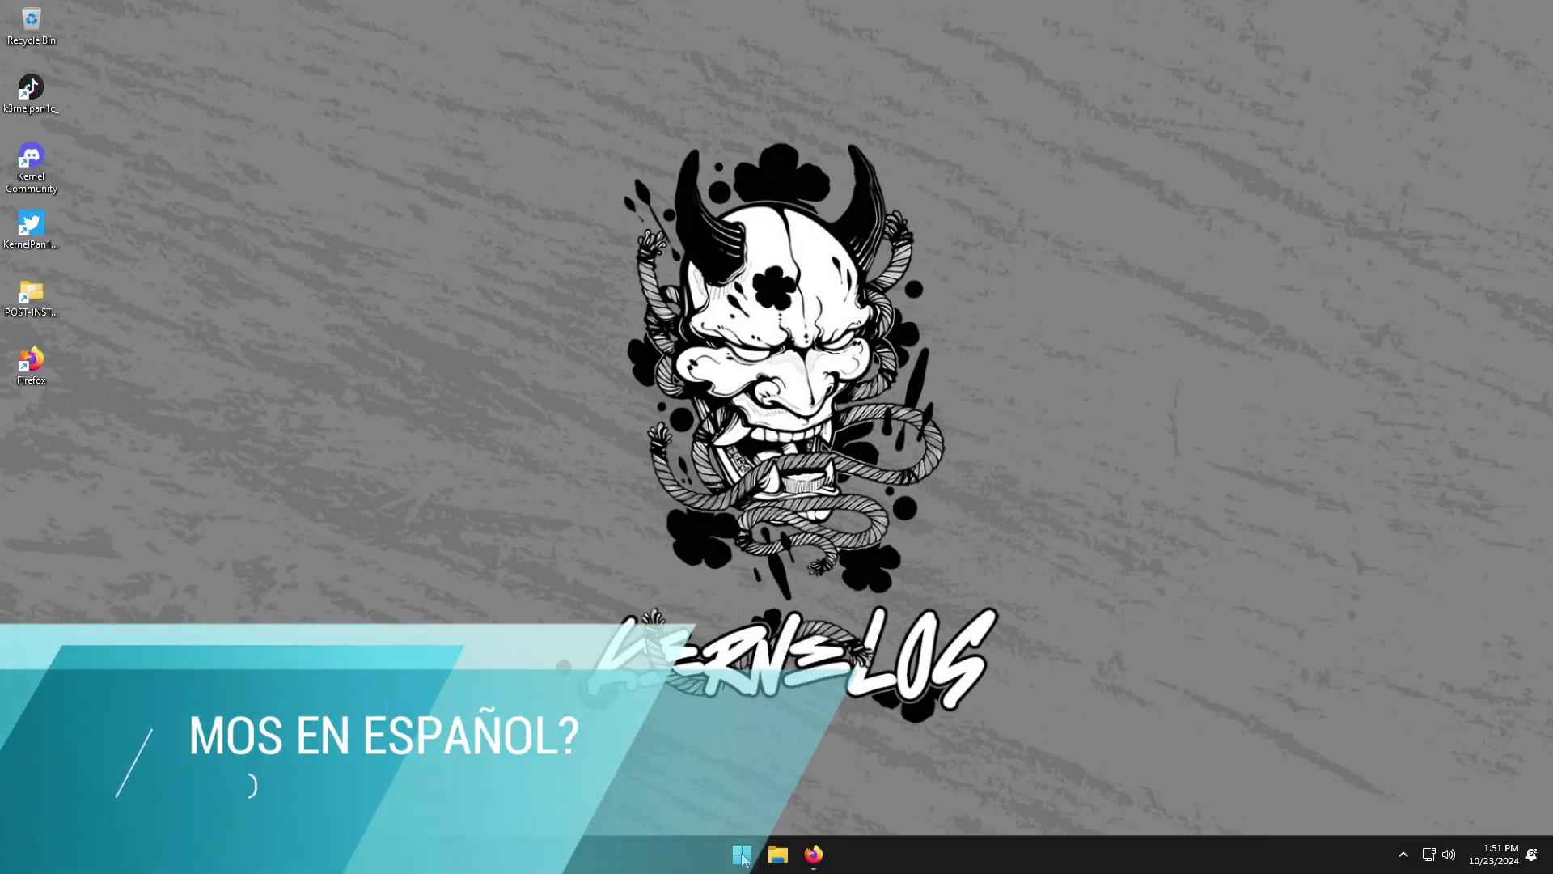
- Open the Language & region page of the Time & language settings
{"action": "key", "text": "super"}
{"action": "left_click", "coordinate": [578, 379]}
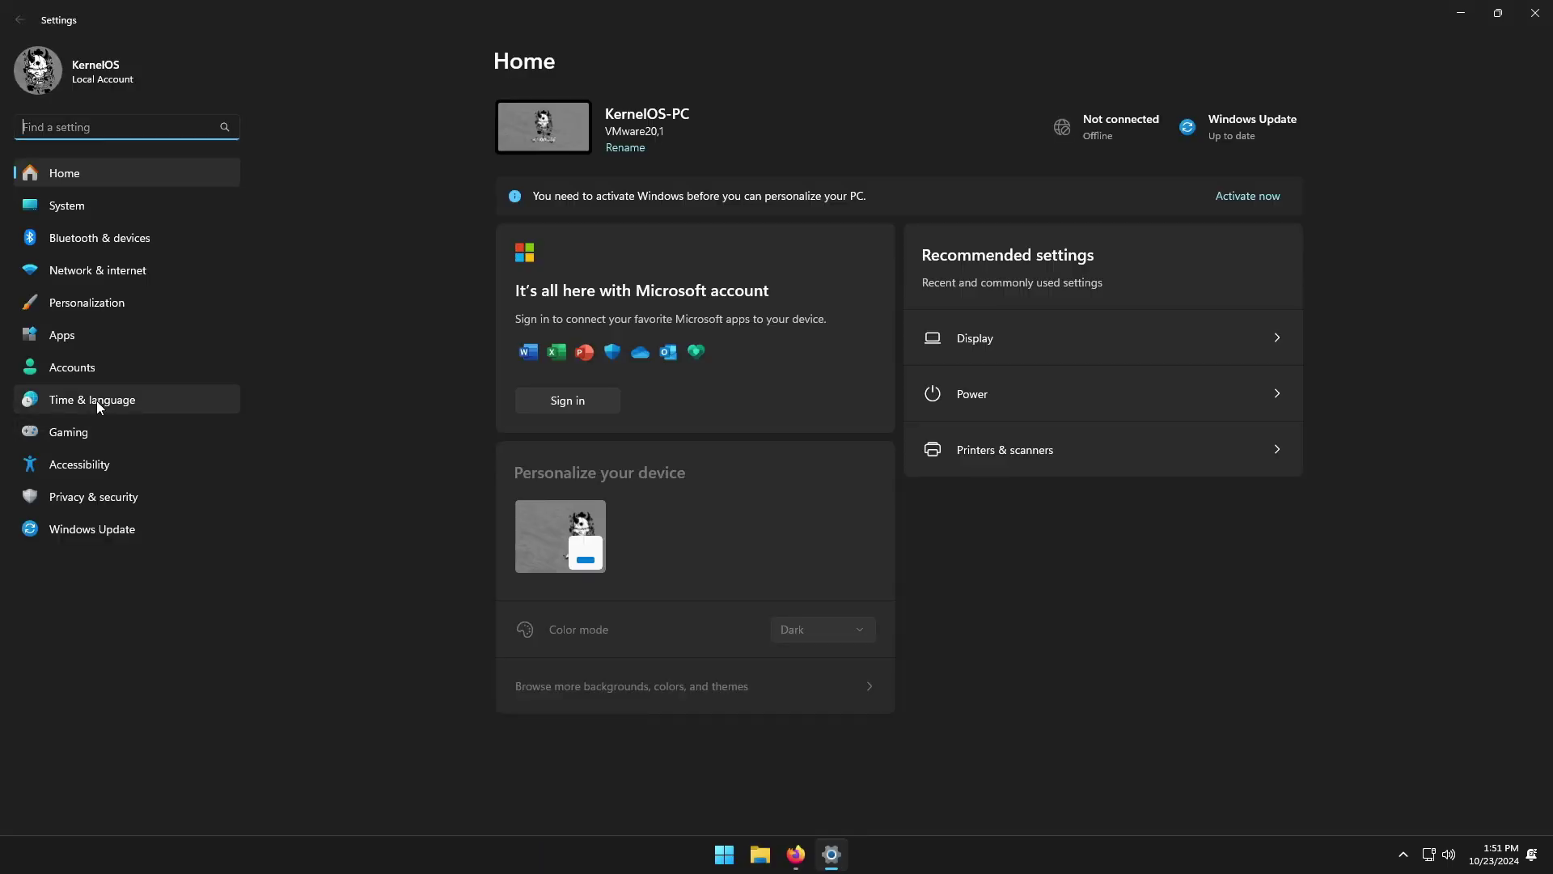
{"action": "left_click", "coordinate": [98, 403]}
{"action": "left_click", "coordinate": [576, 252]}
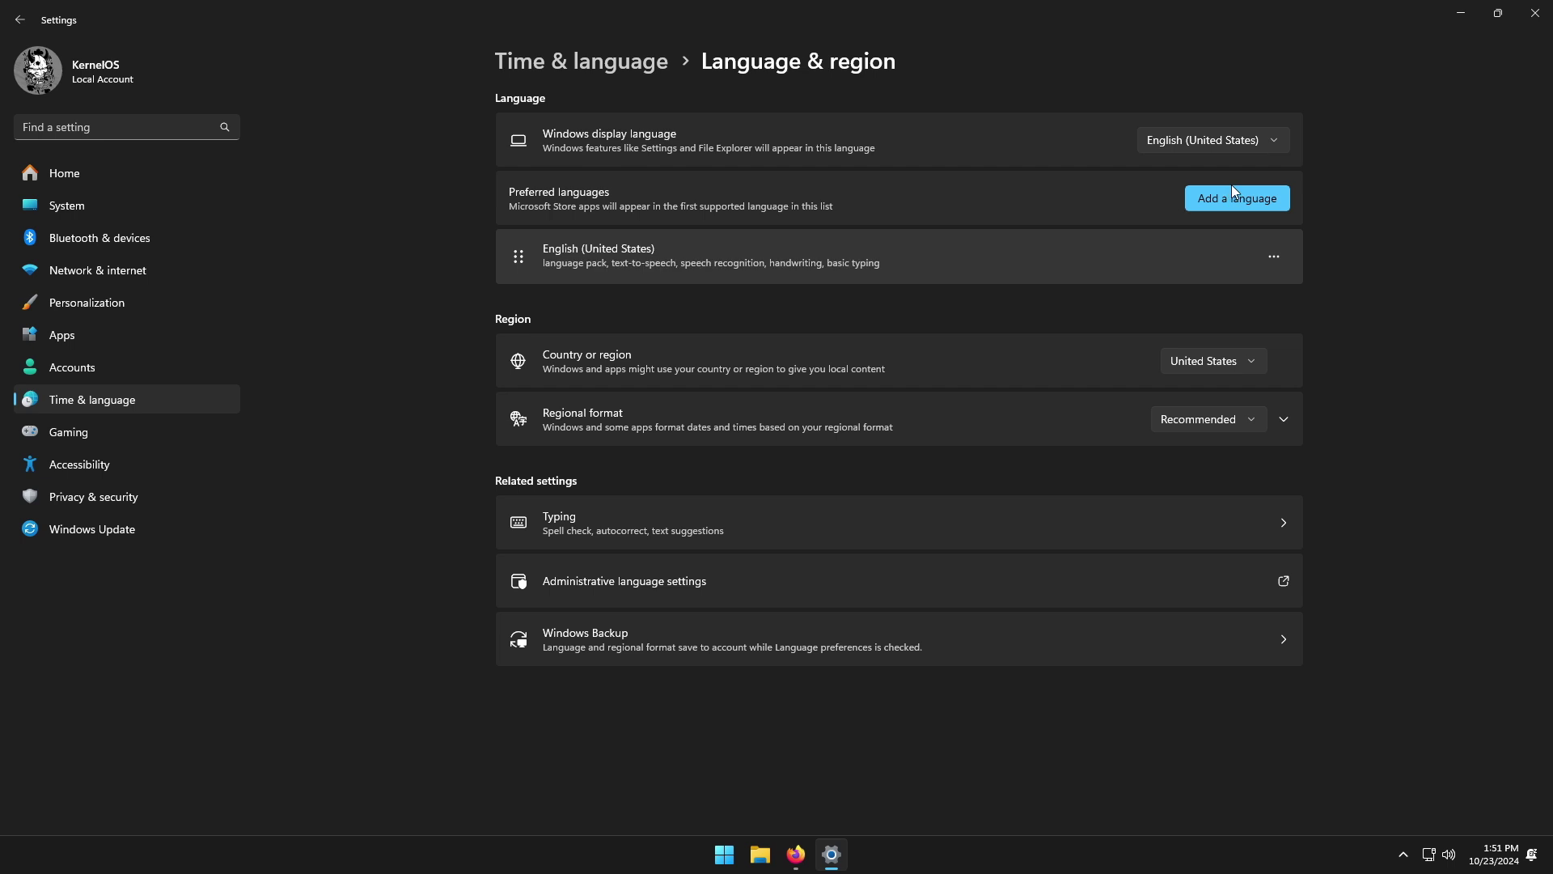
- Start adding a preferred language, search for "spanish" and select Español (México)
{"action": "left_click", "coordinate": [1236, 199]}
{"action": "type", "text": "s"}
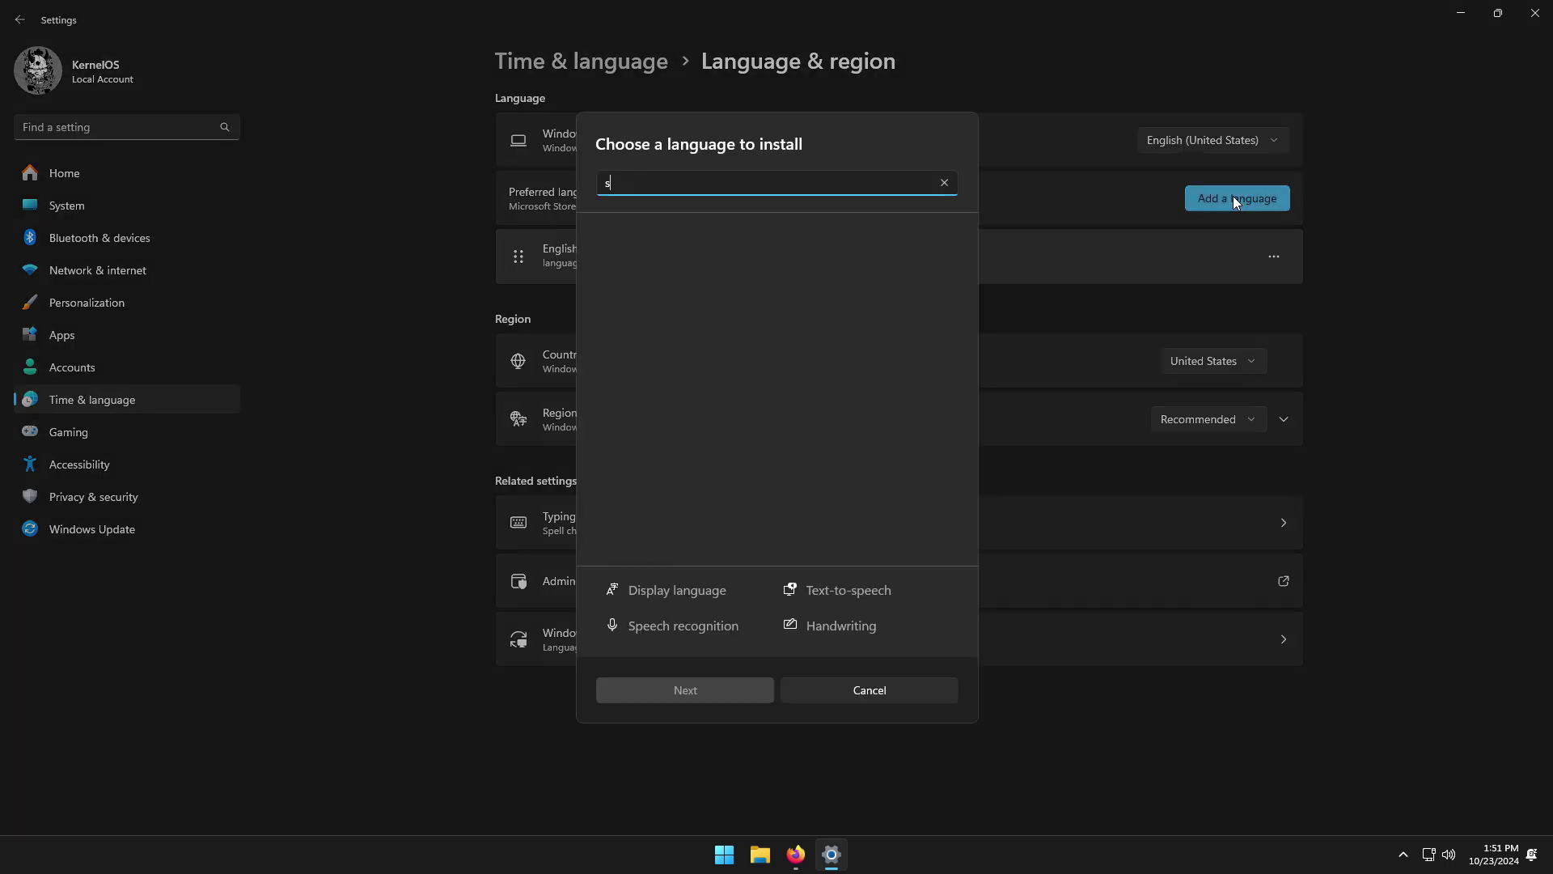
{"action": "type", "text": "panish"}
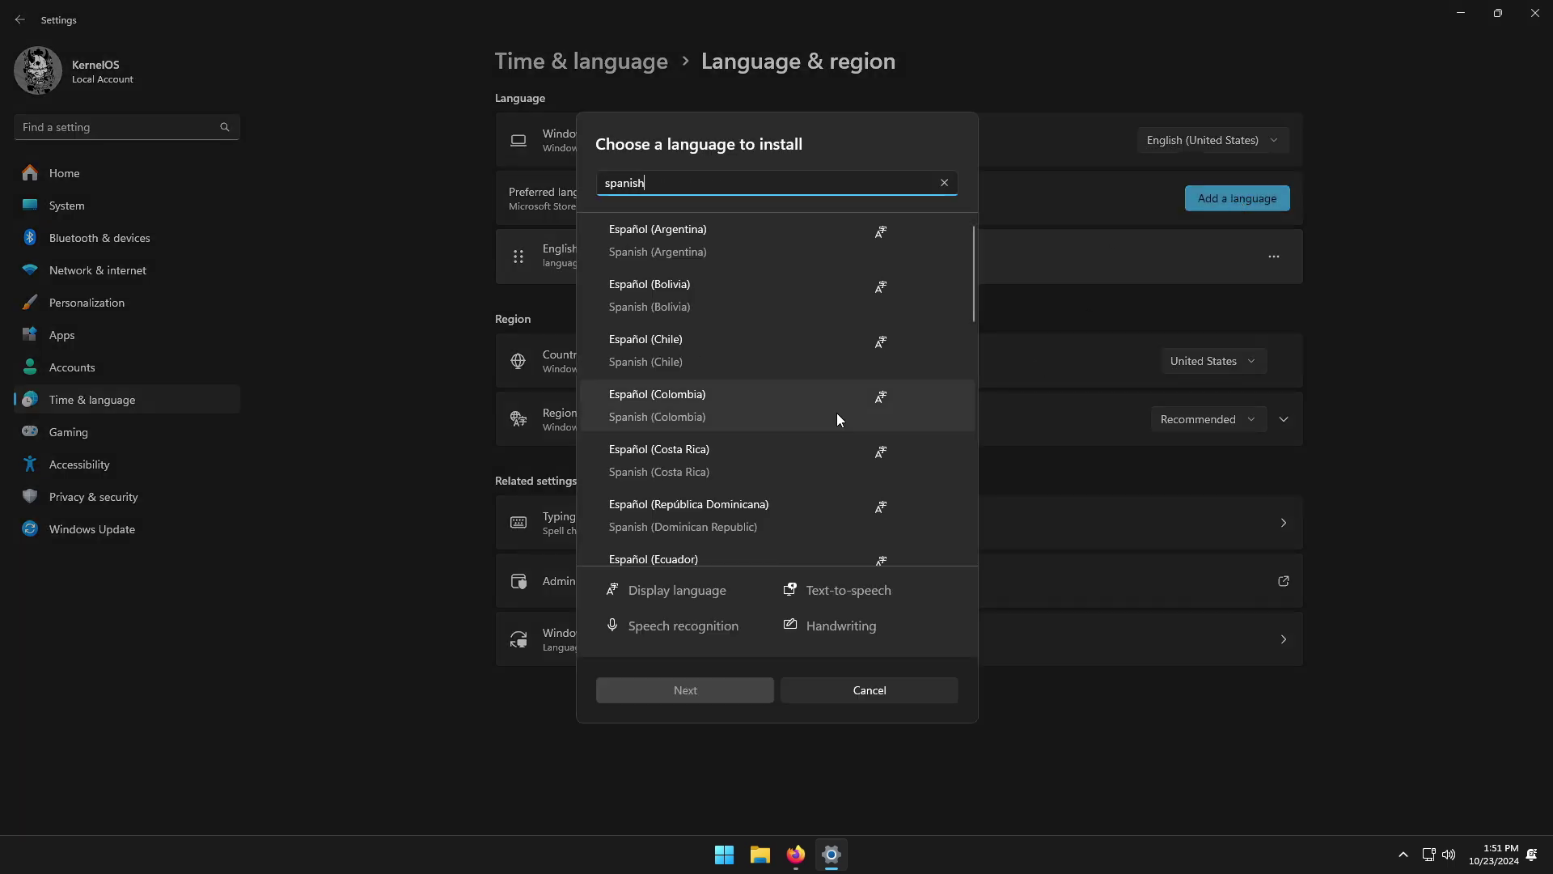
{"action": "scroll", "coordinate": [748, 435], "scroll_direction": "down", "scroll_amount": 2}
{"action": "scroll", "coordinate": [747, 442], "scroll_direction": "down", "scroll_amount": 2}
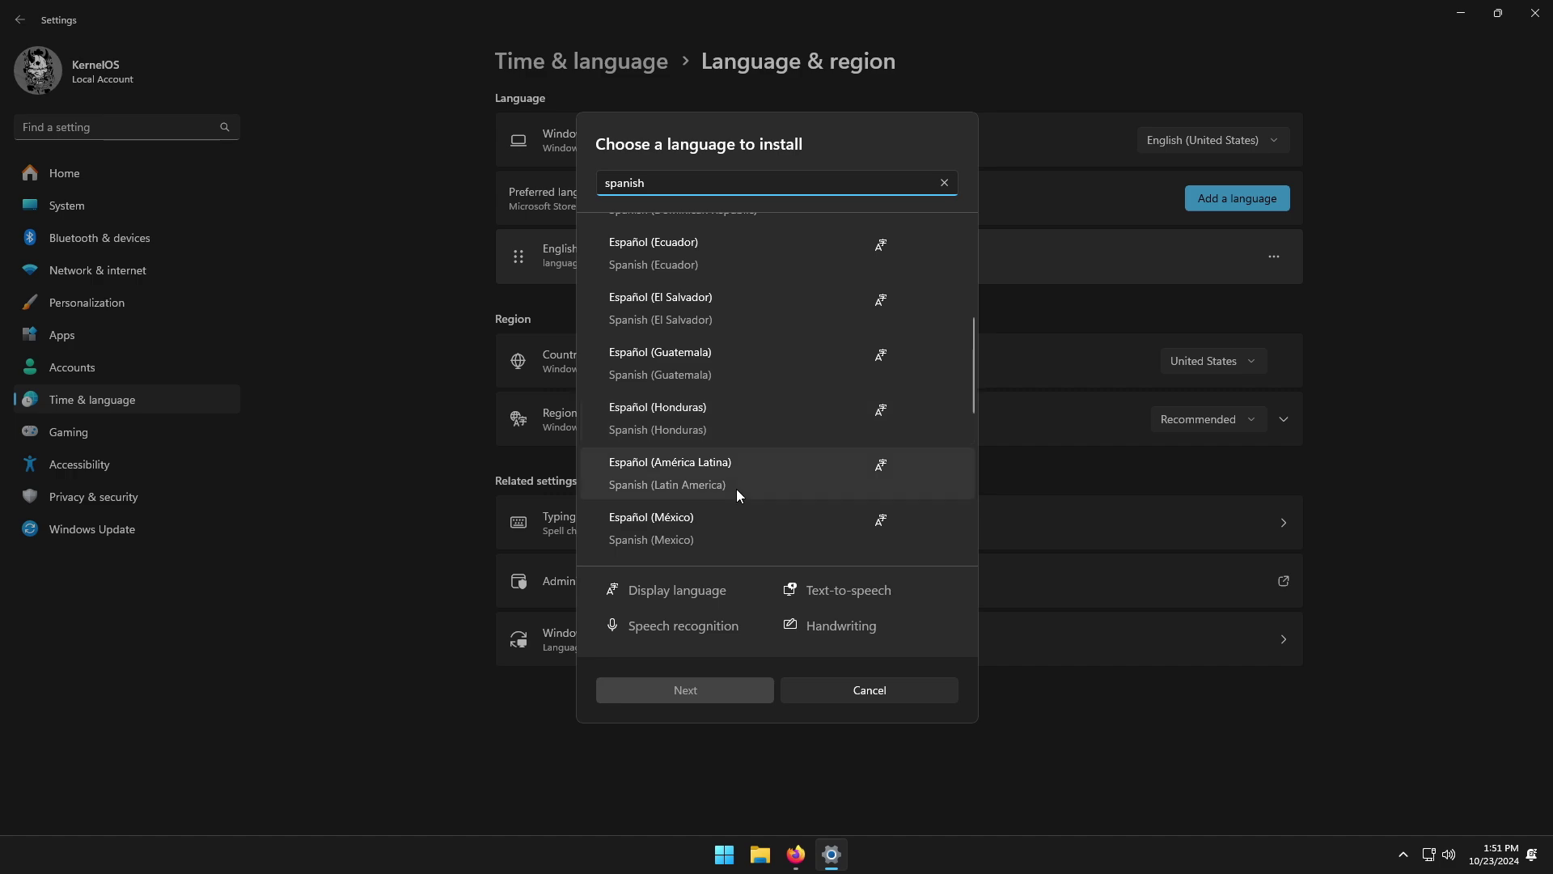
{"action": "left_click", "coordinate": [677, 525]}
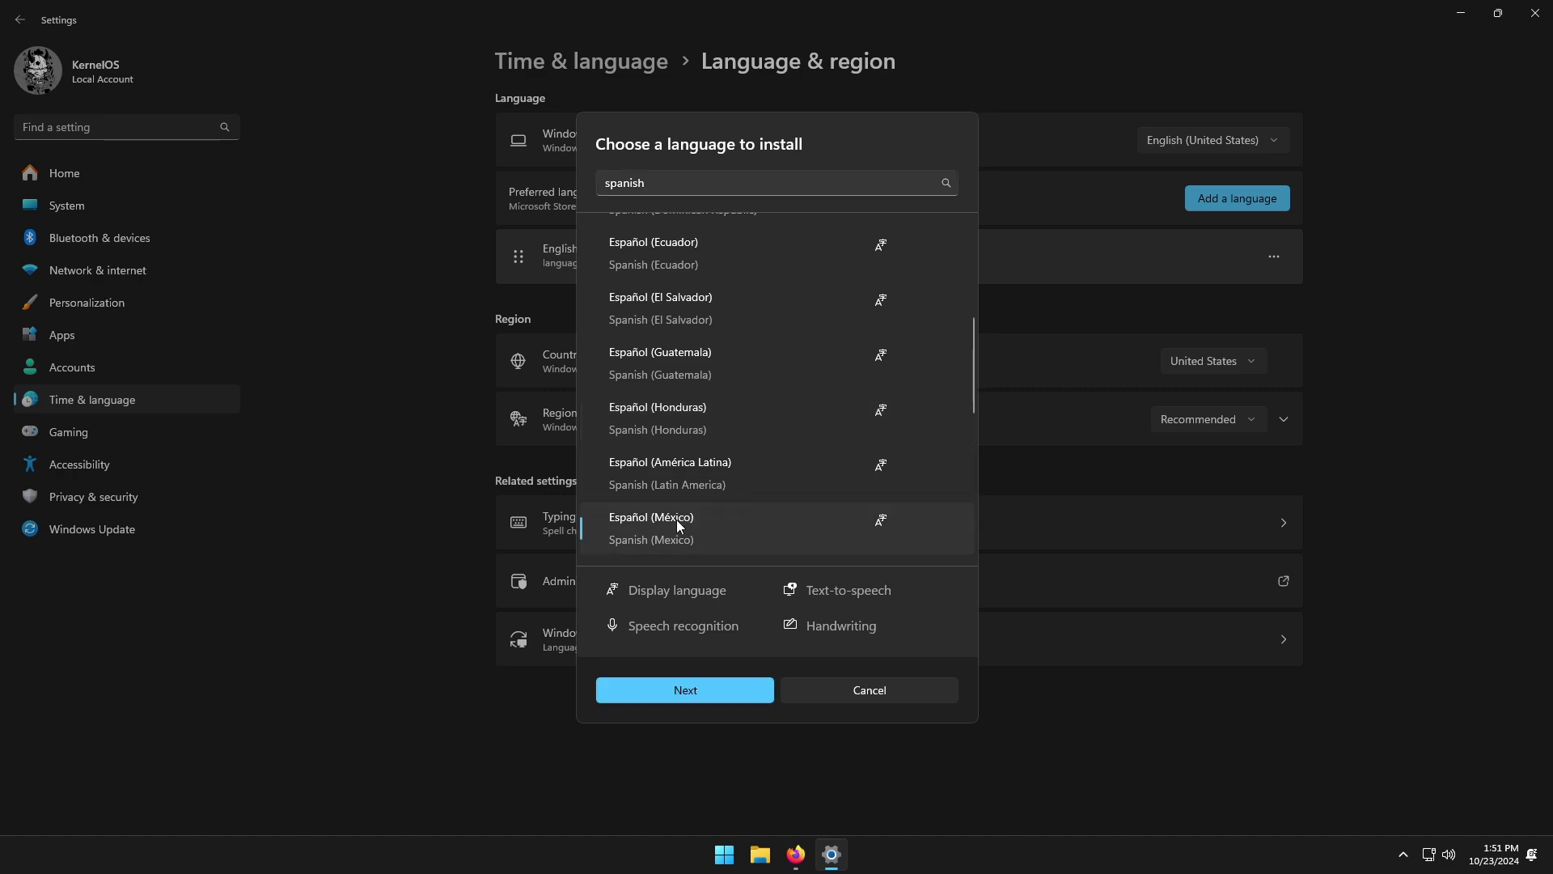
- Install Spanish (Mexico) as the Windows display language, and sign out and back in to apply it
{"action": "left_click", "coordinate": [673, 690]}
{"action": "left_click", "coordinate": [674, 693]}
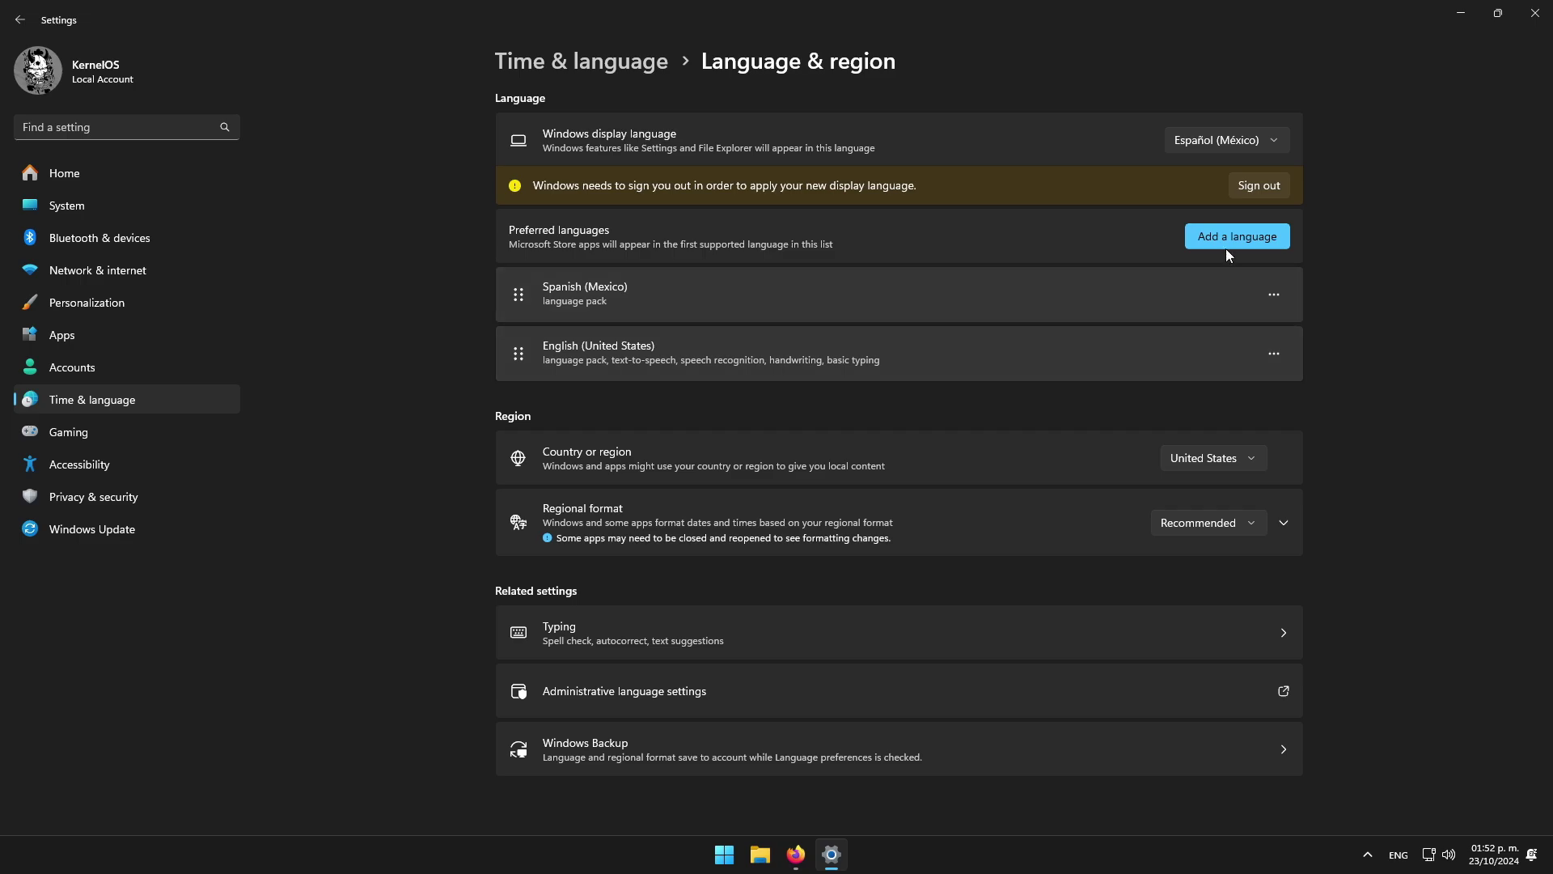
{"action": "left_click", "coordinate": [1252, 186]}
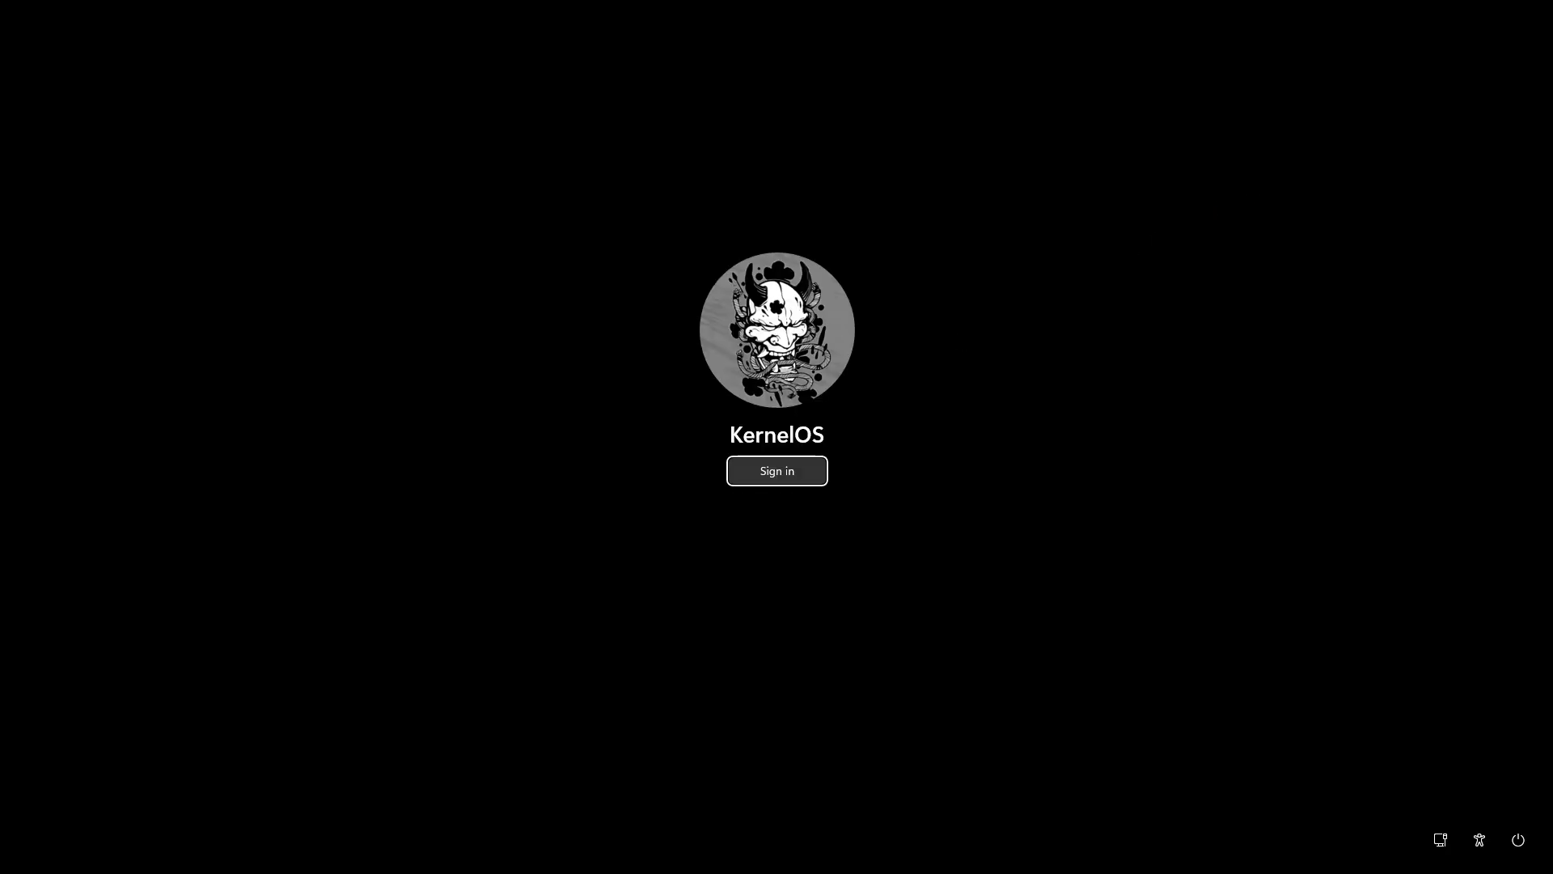
{"action": "left_click", "coordinate": [775, 469]}
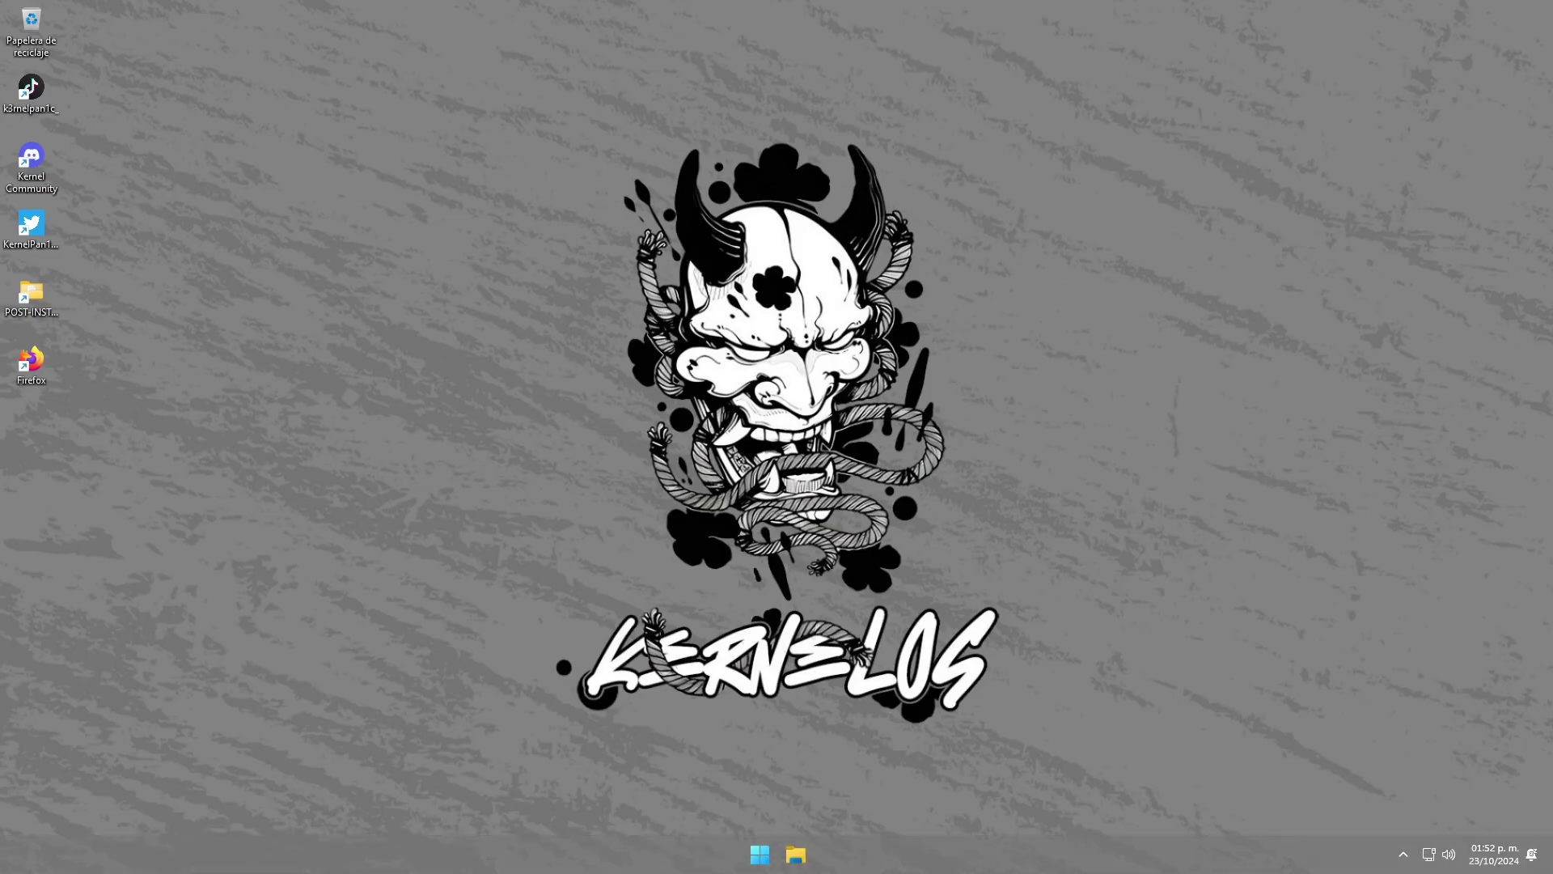
- Check the interface language in the Start menu and in File Explorer's This PC view, closing both
{"action": "left_click", "coordinate": [754, 862]}
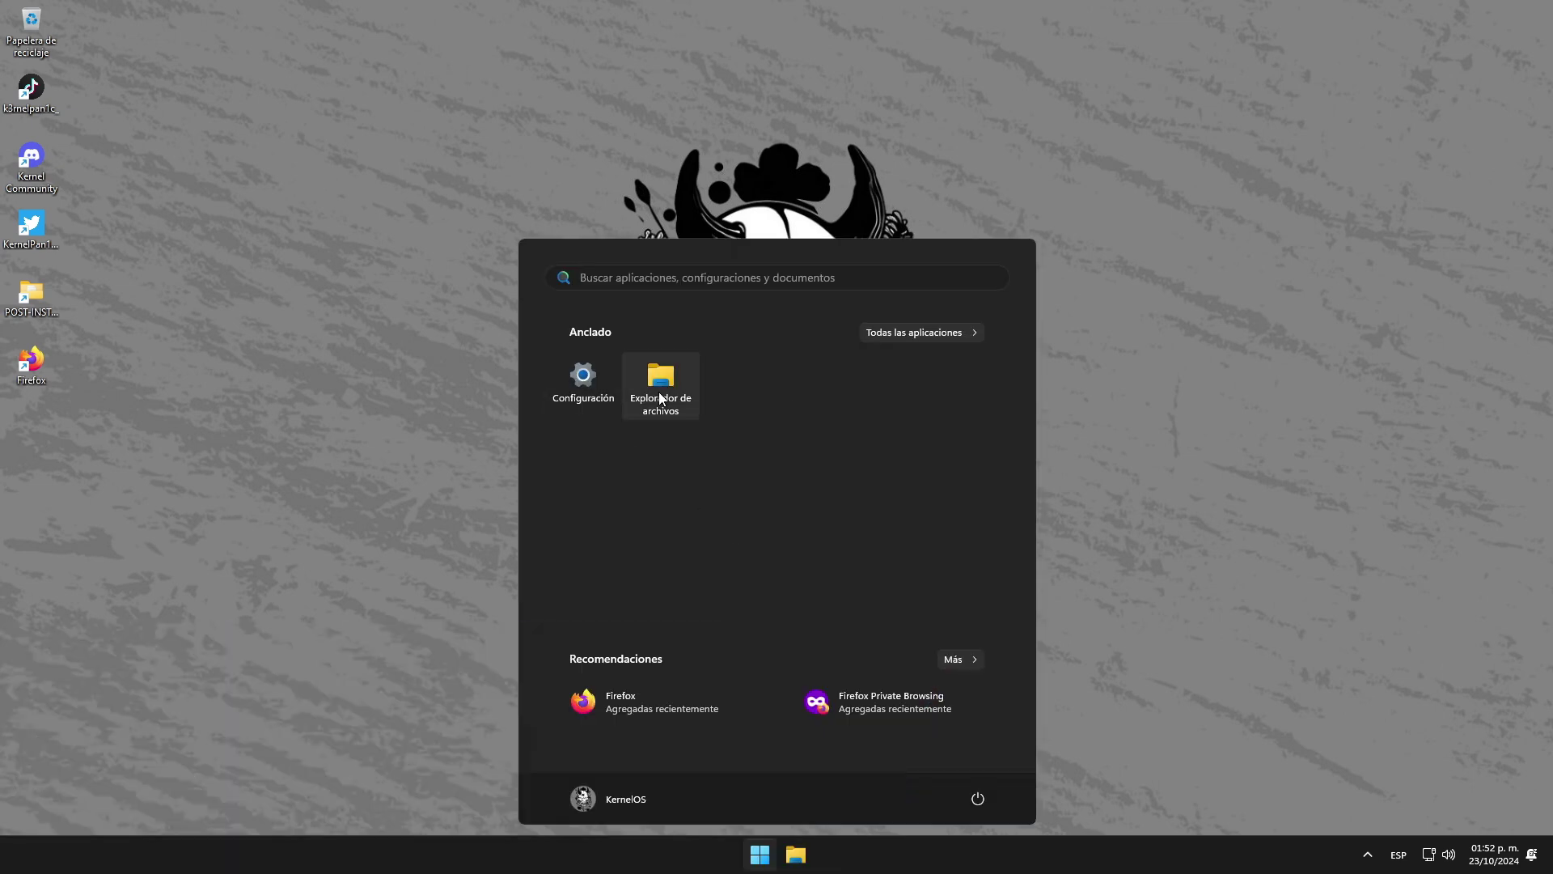
{"action": "left_click", "coordinate": [1166, 603]}
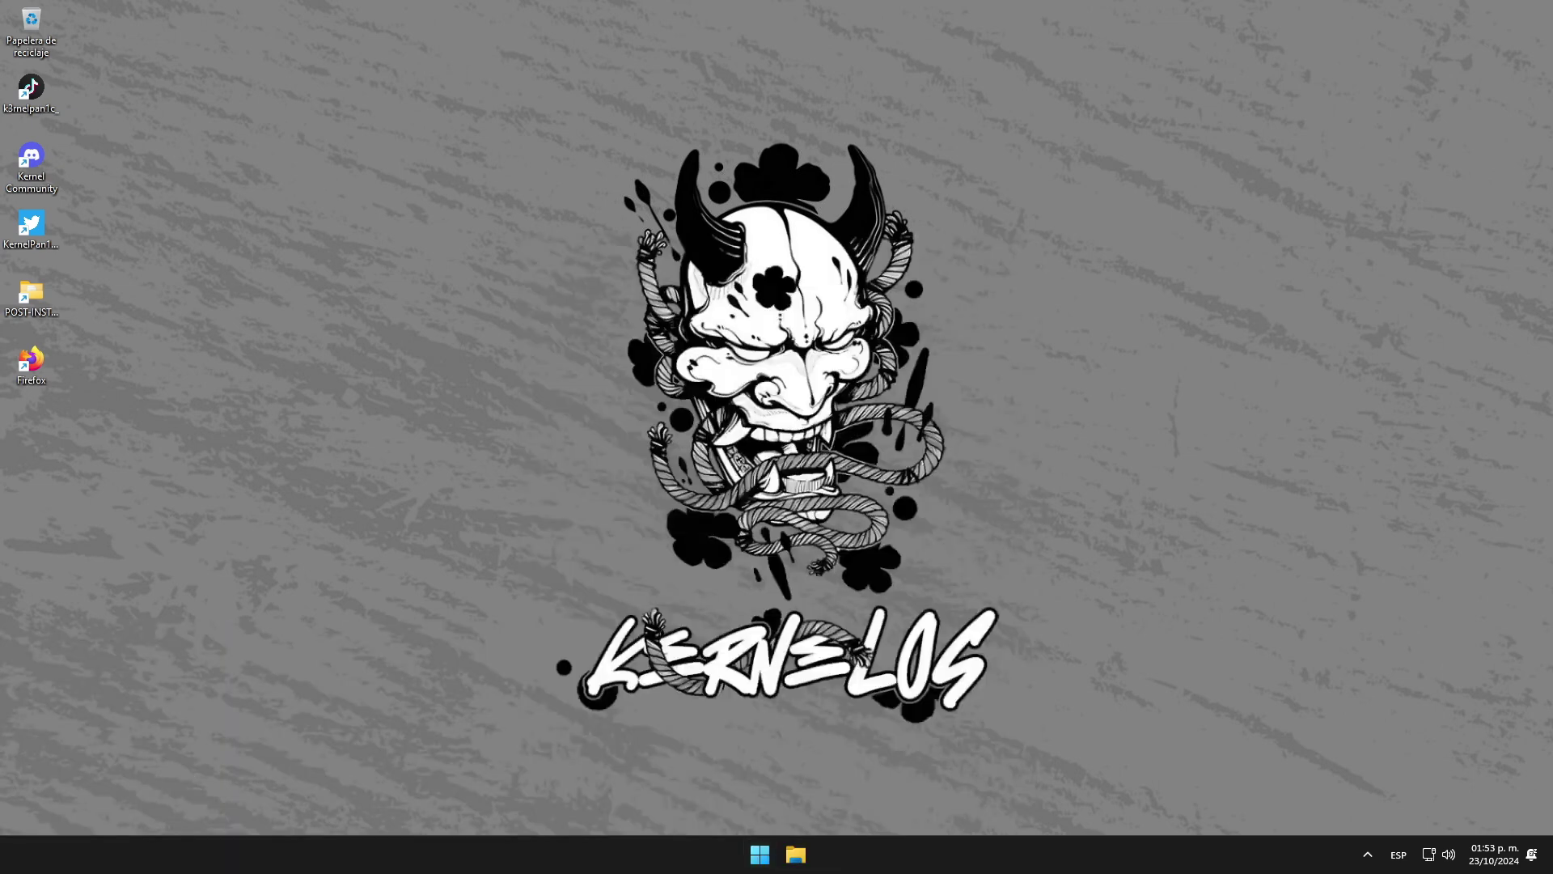
{"action": "left_click", "coordinate": [795, 856]}
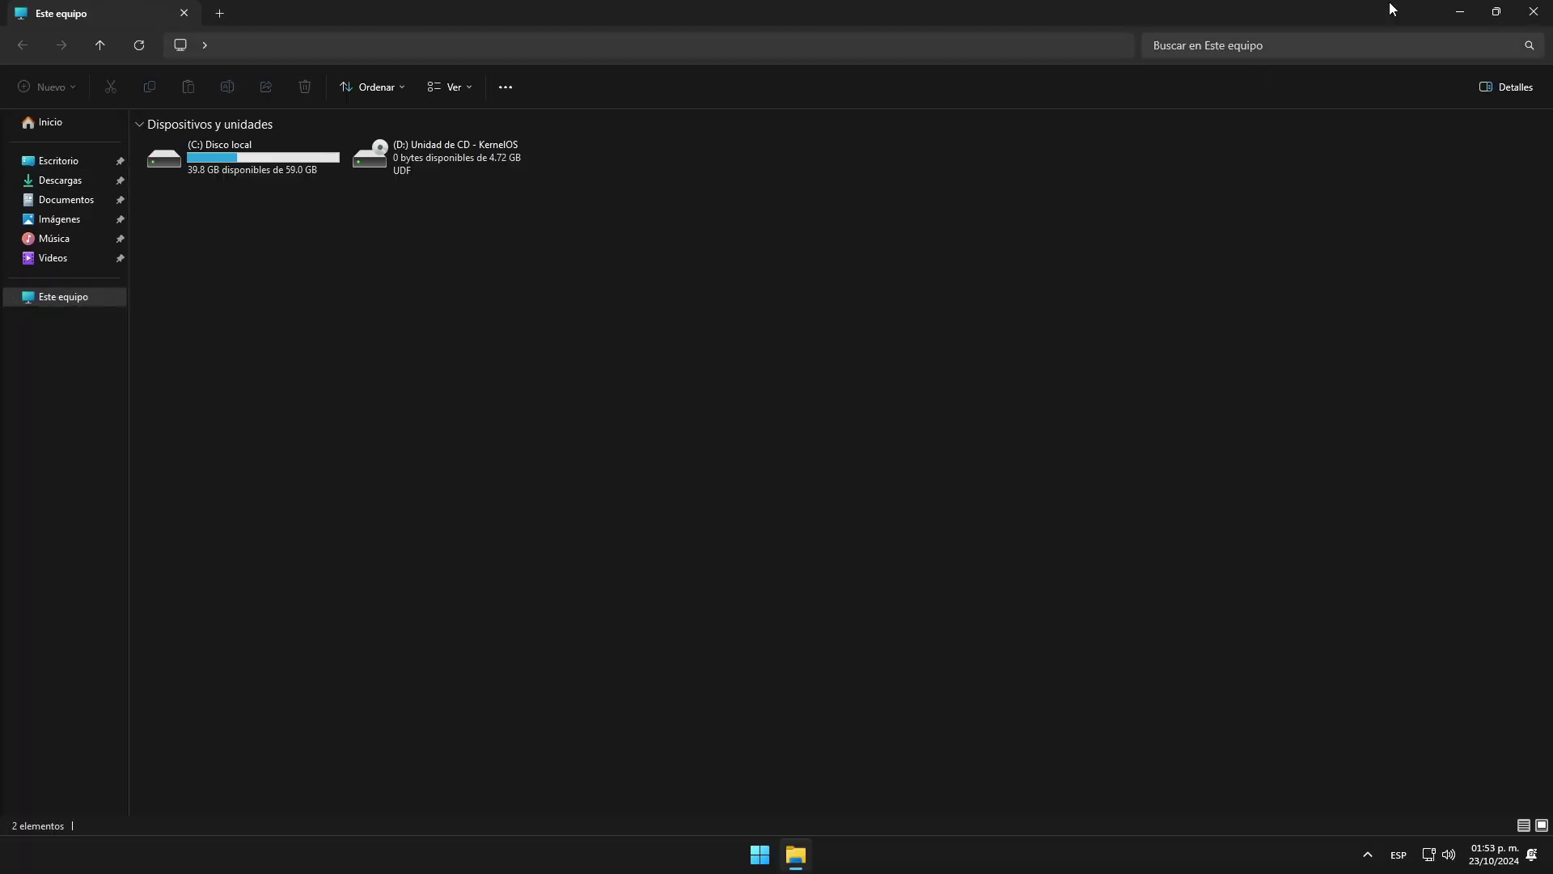
{"action": "left_click", "coordinate": [1541, 13]}
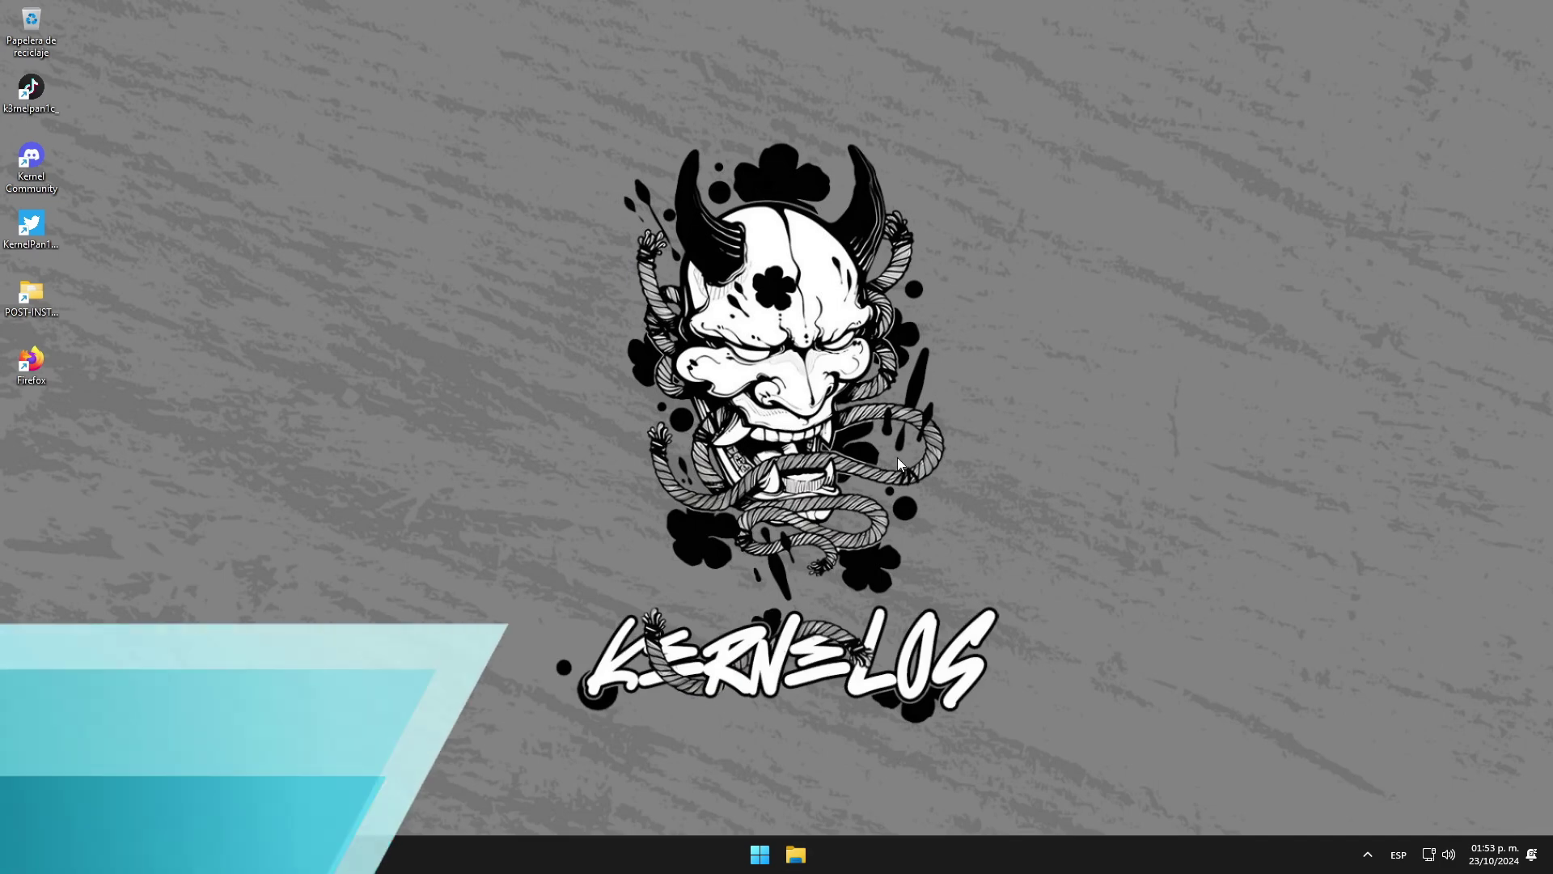